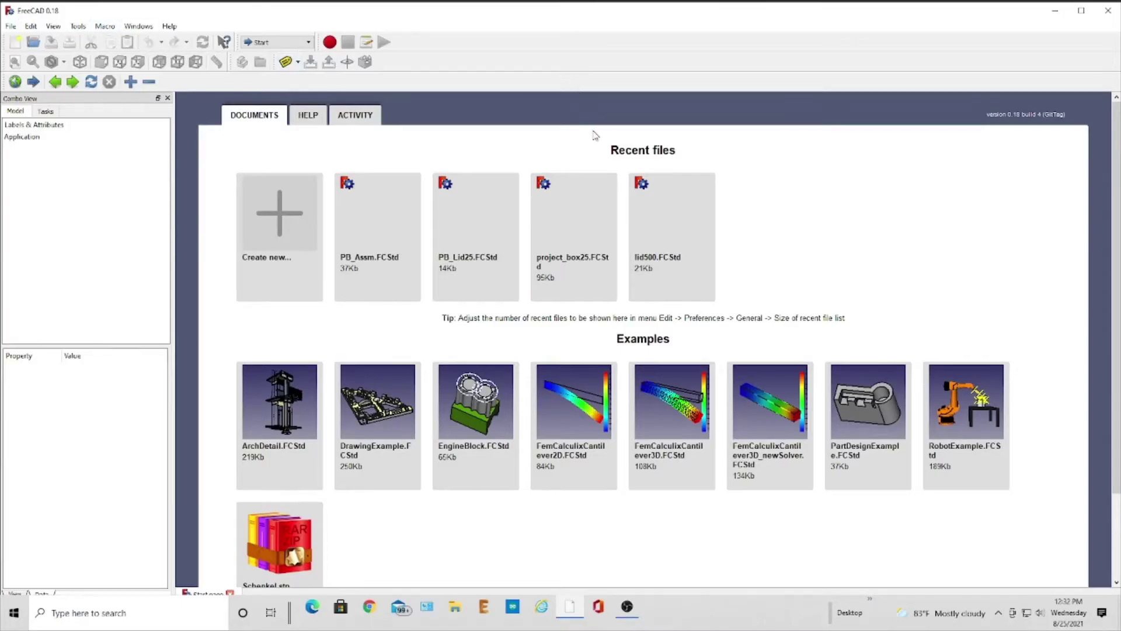
Create a new document and switch to the Part Design workbench
click(281, 212)
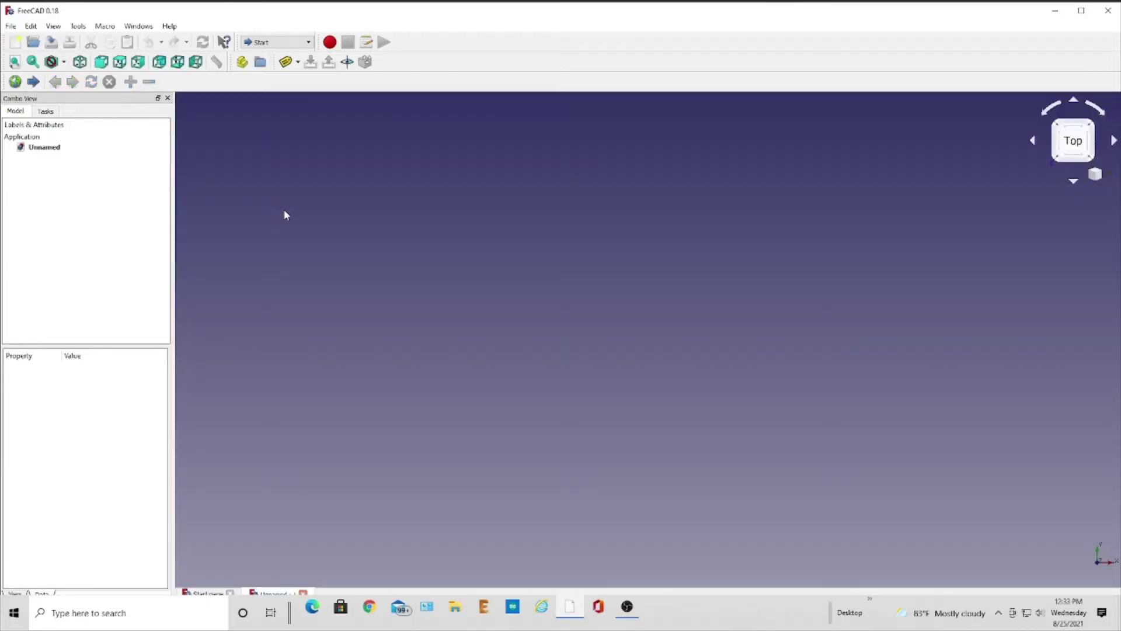
click(312, 44)
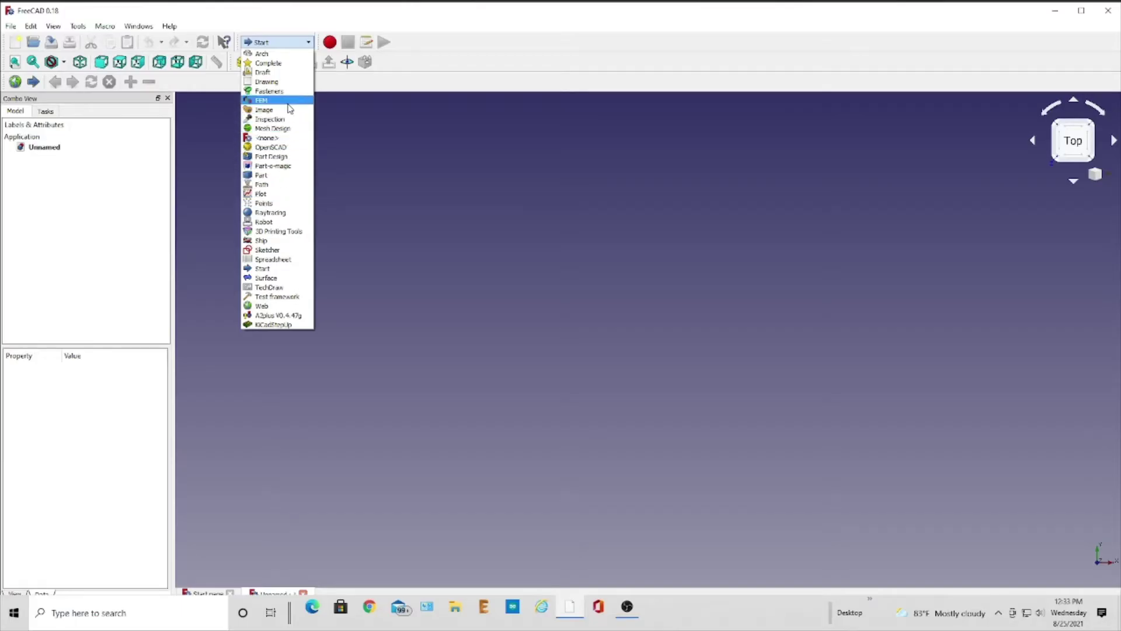
click(287, 158)
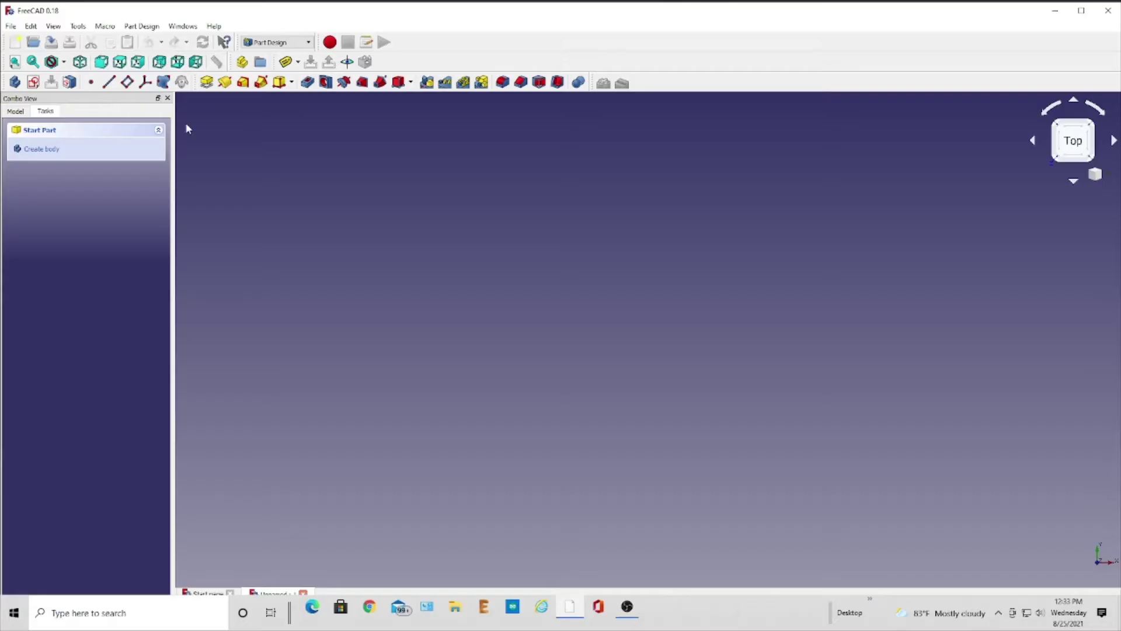
click(142, 27)
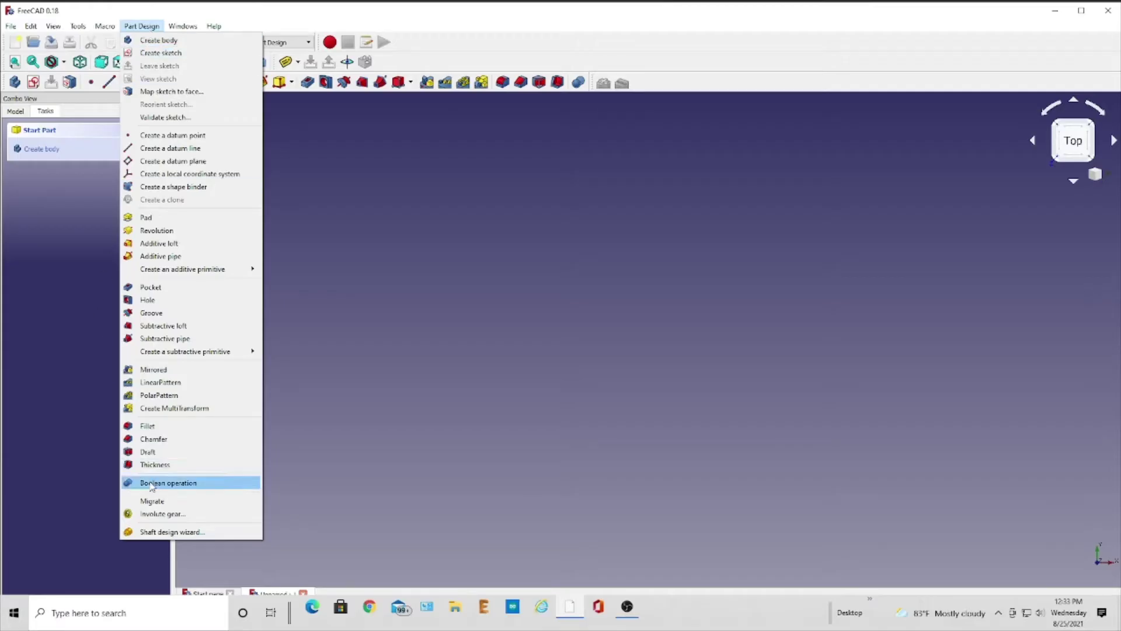
click(154, 27)
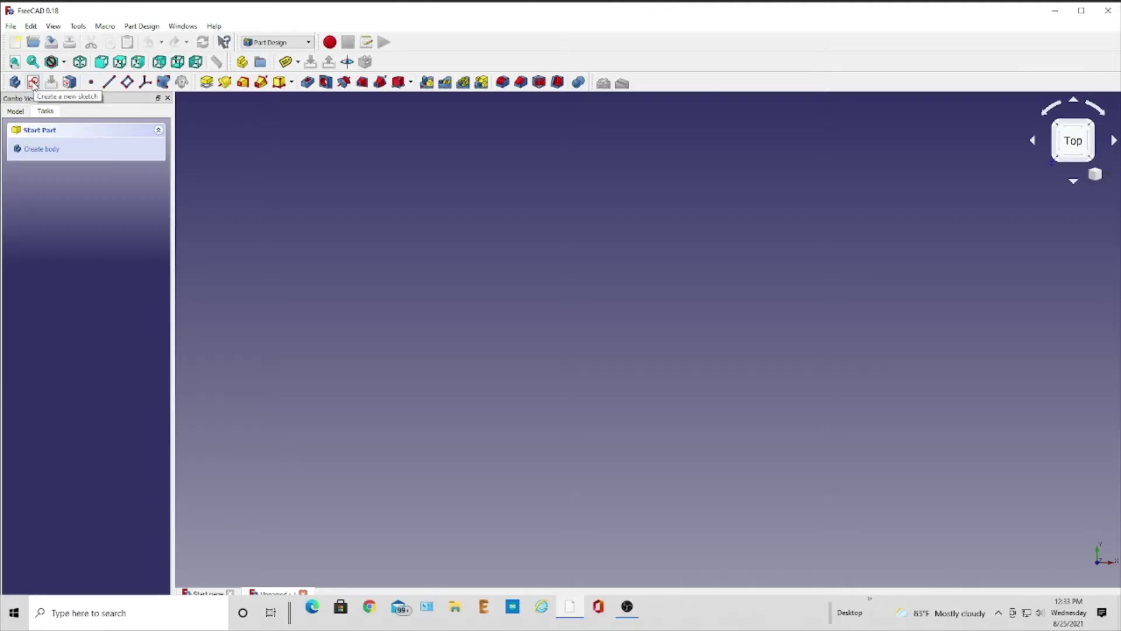
Start a new sketch on the XY plane
click(33, 83)
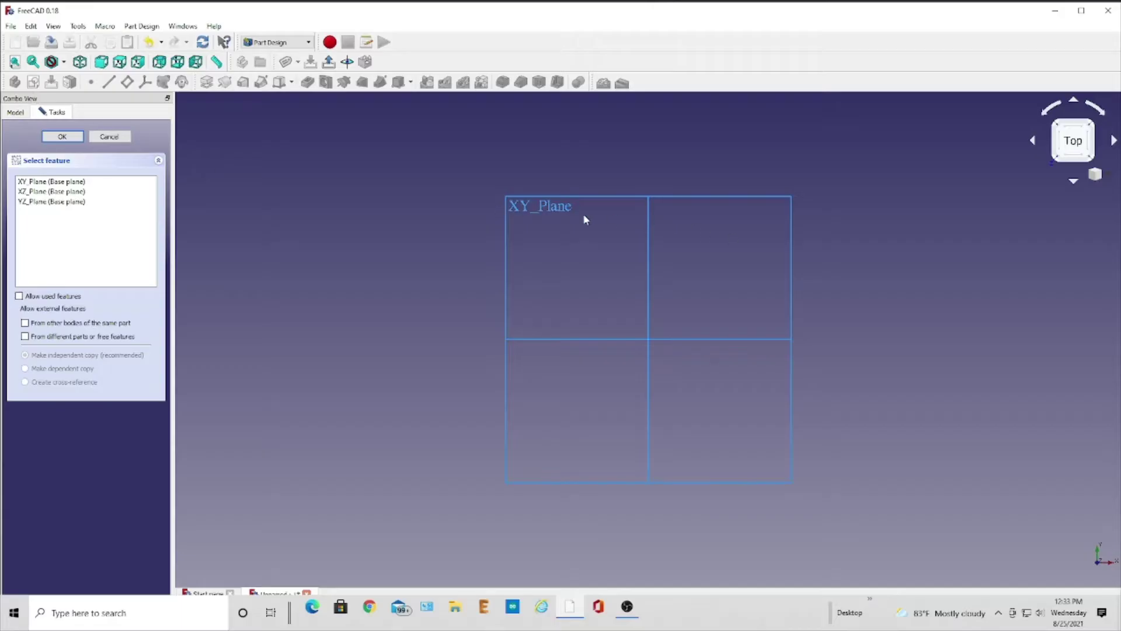
click(37, 185)
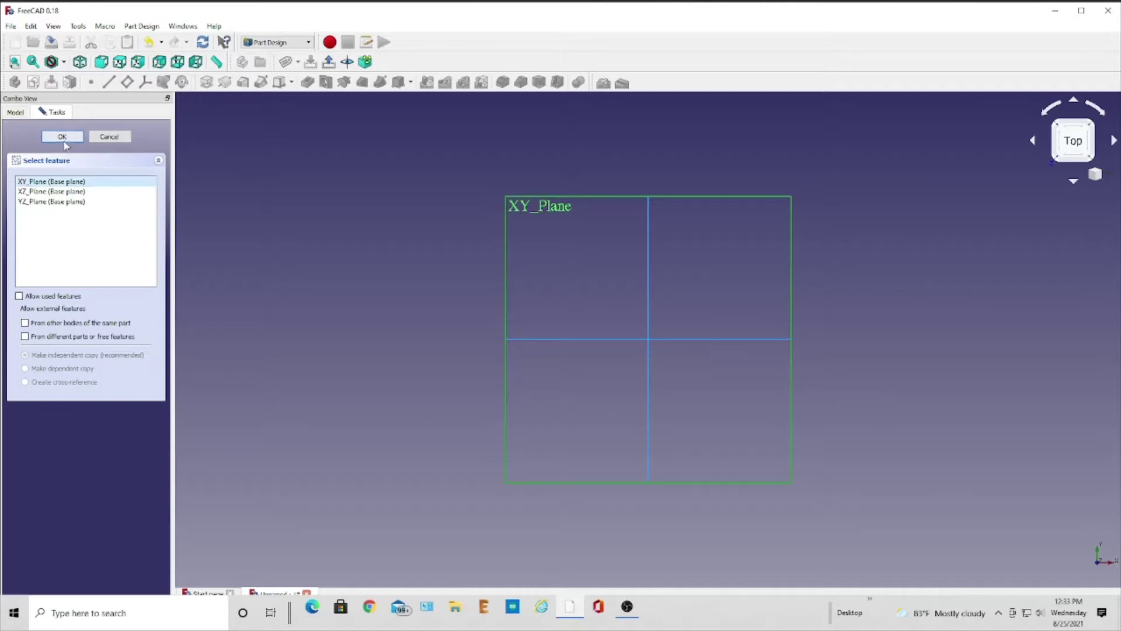
click(63, 137)
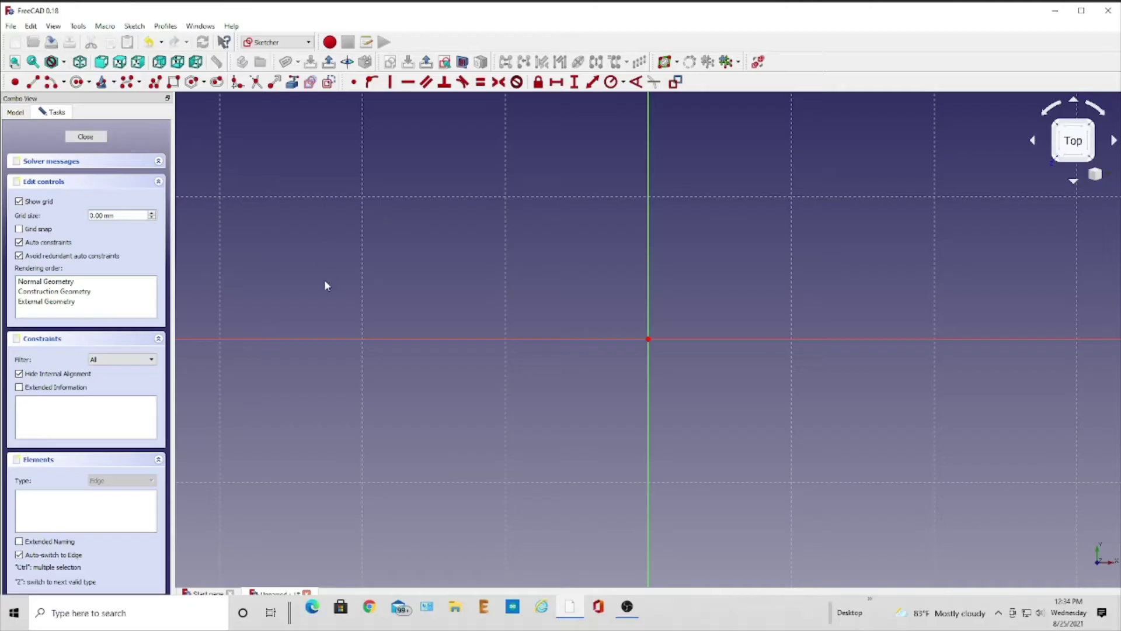
Review the available user unit systems in the general preferences
click(32, 27)
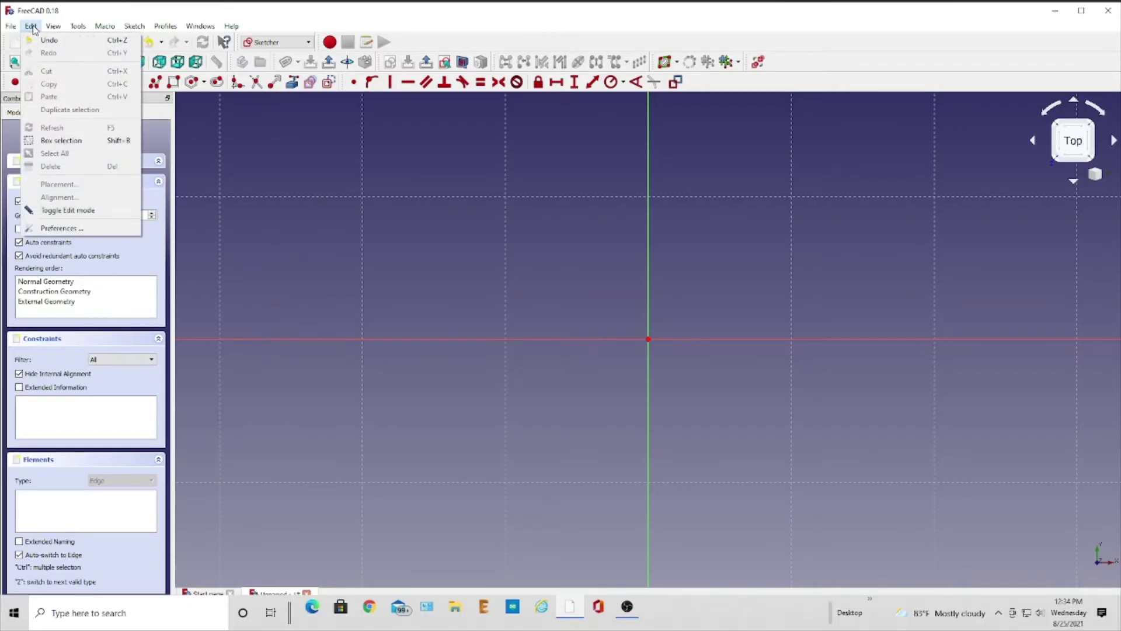
click(79, 229)
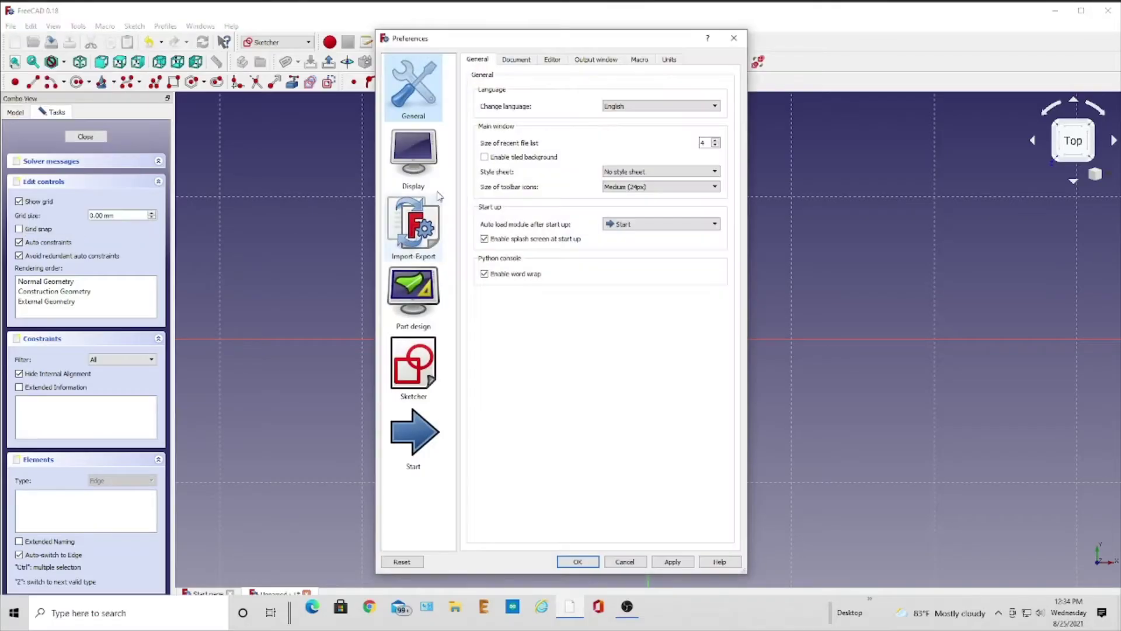
click(670, 59)
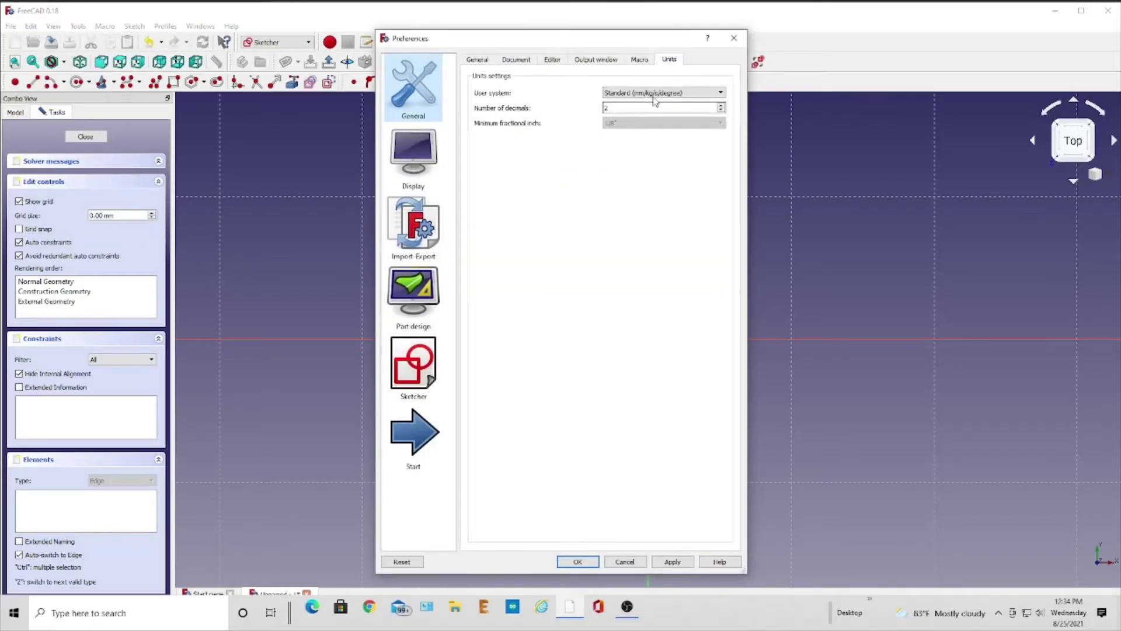
click(718, 92)
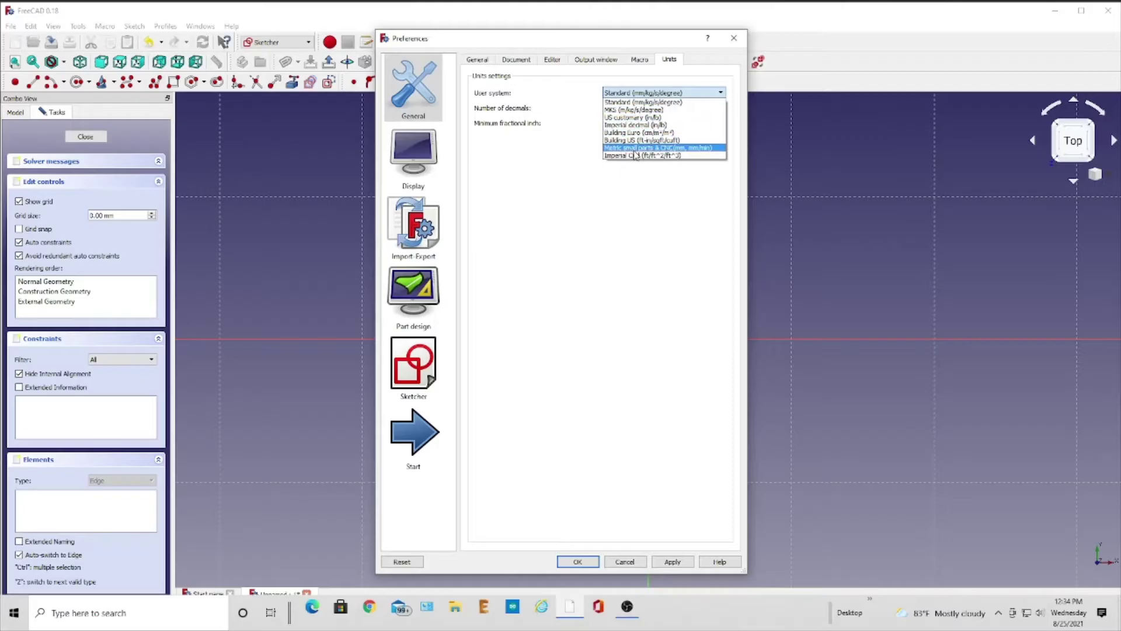
click(721, 93)
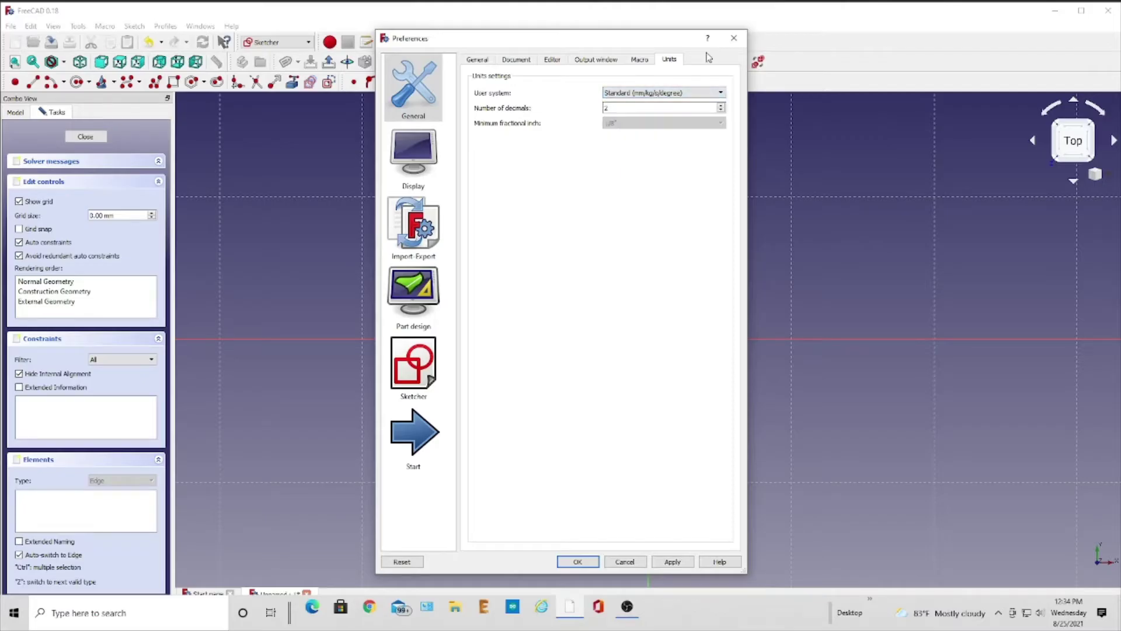
click(734, 38)
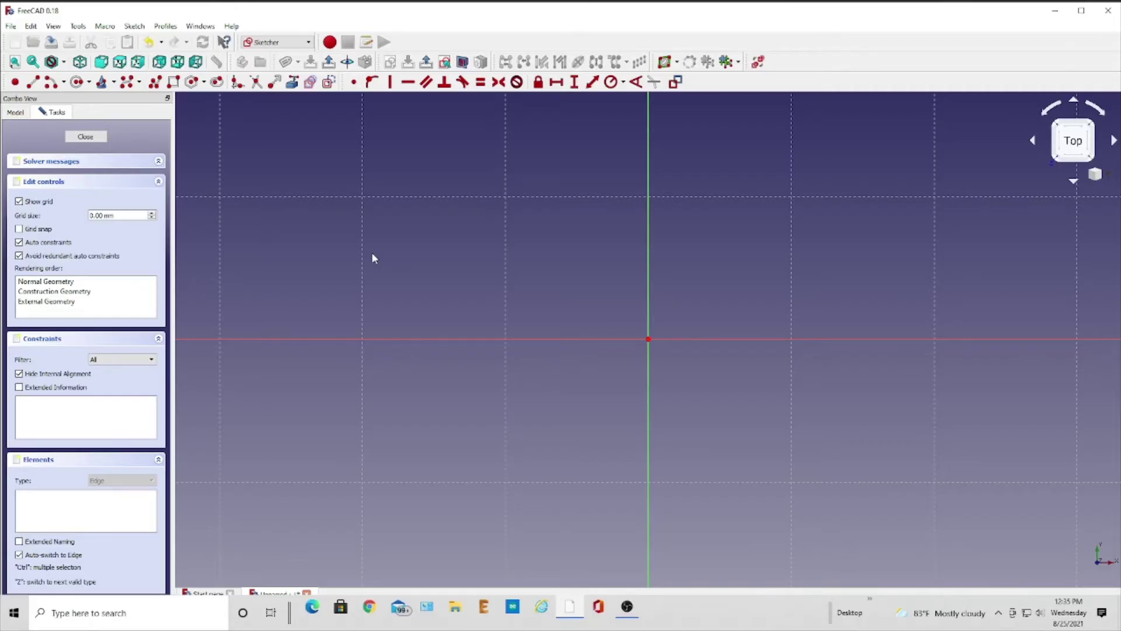
Sketch a rectangle about 30 by 20 mm around the origin
click(175, 83)
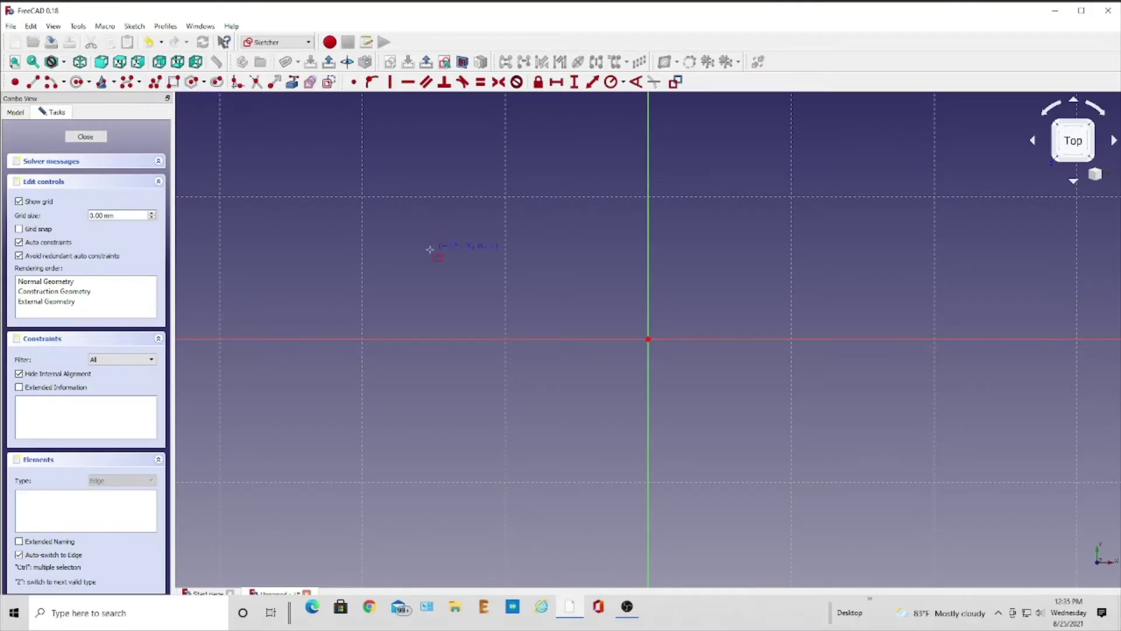
click(449, 201)
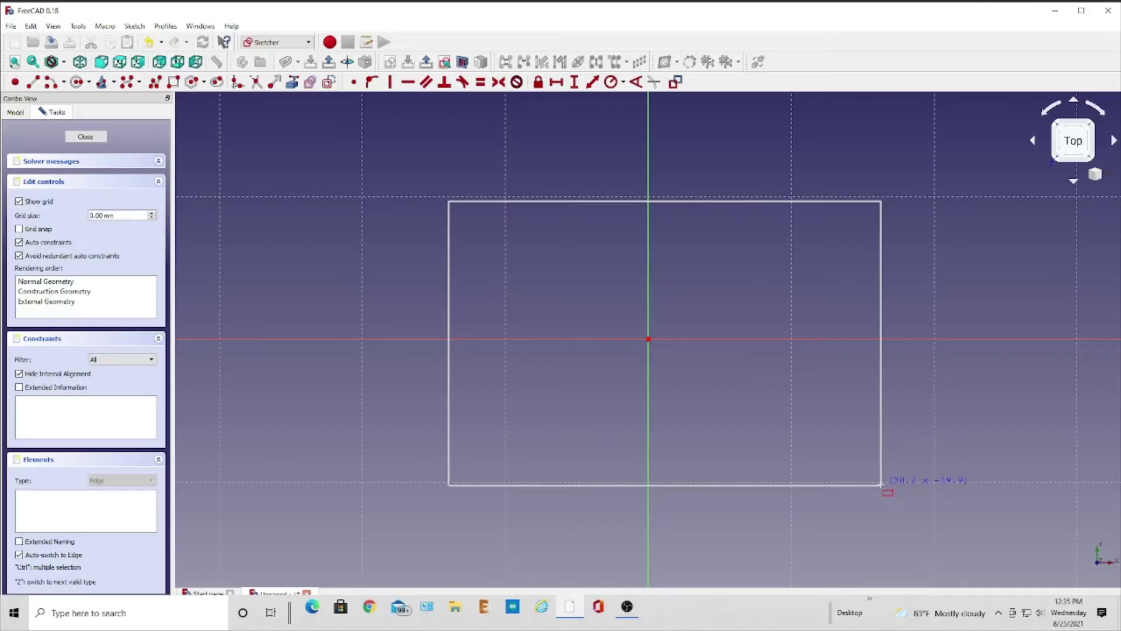
click(881, 483)
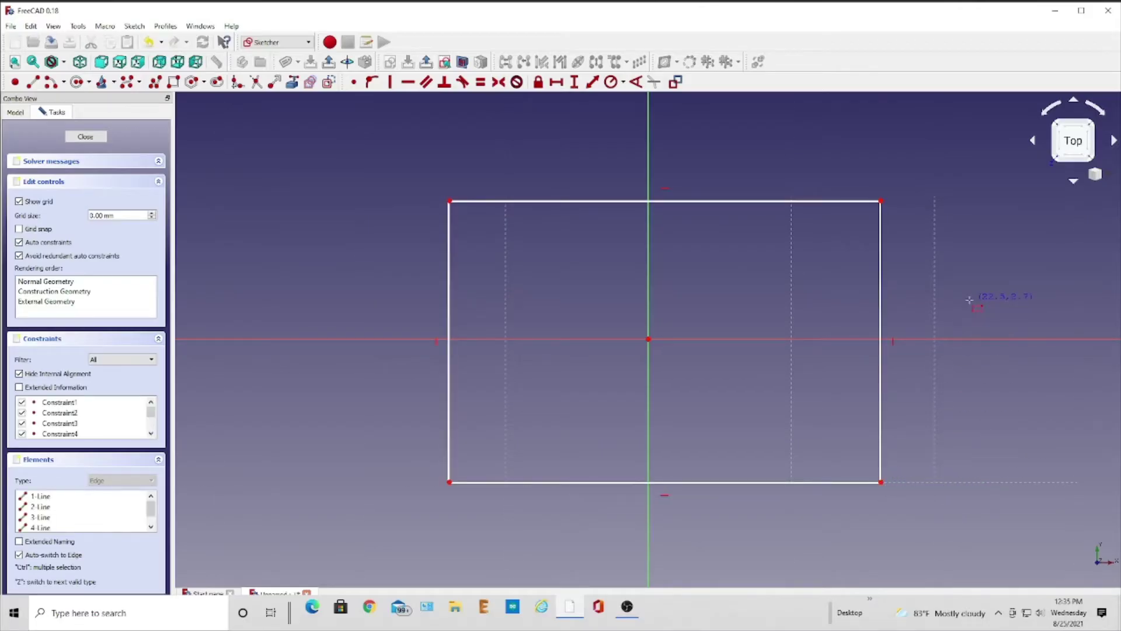
key(Escape)
Constrain two diagonally opposite corners of the rectangle to be symmetric about the origin
click(881, 201)
click(449, 482)
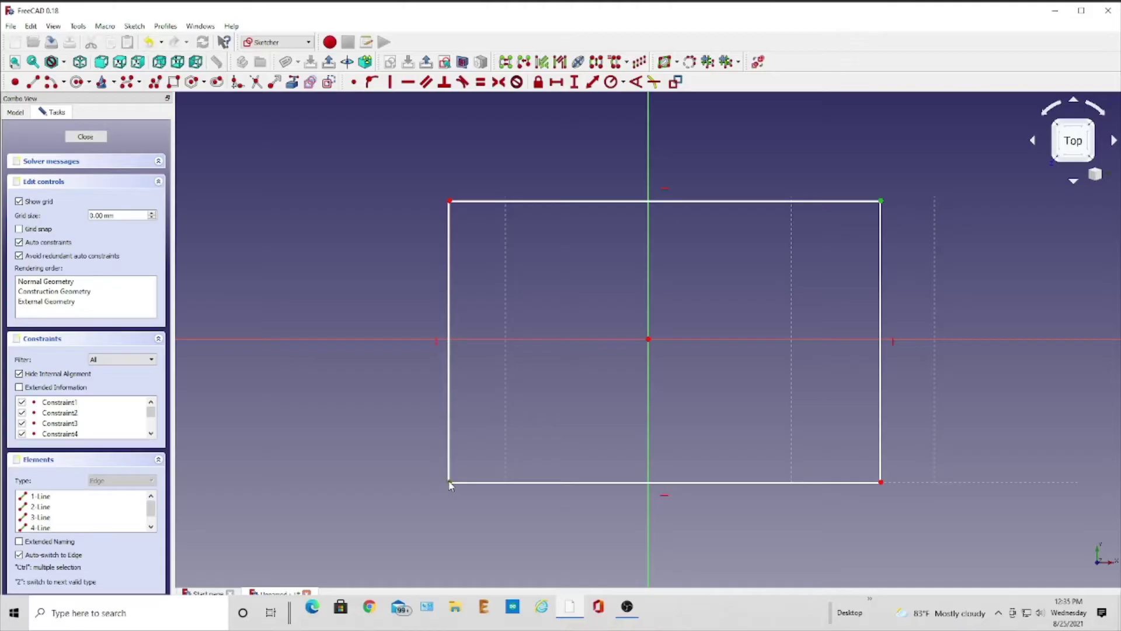
click(649, 339)
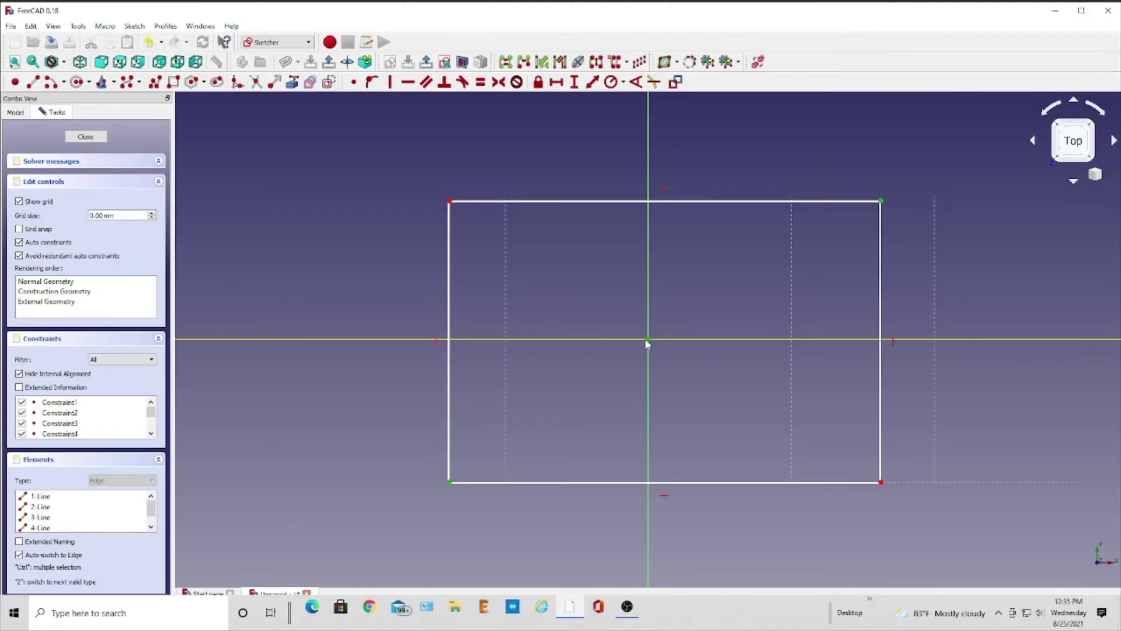
click(499, 82)
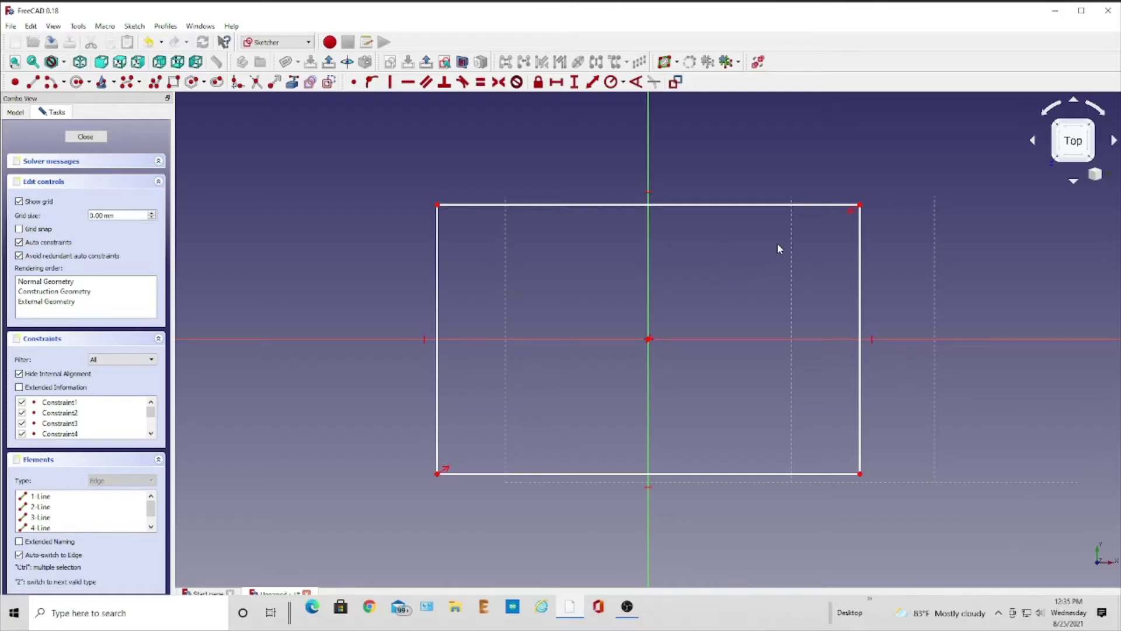
Constrain the rectangle's horizontal length to 125 mm using its upper edge
click(699, 206)
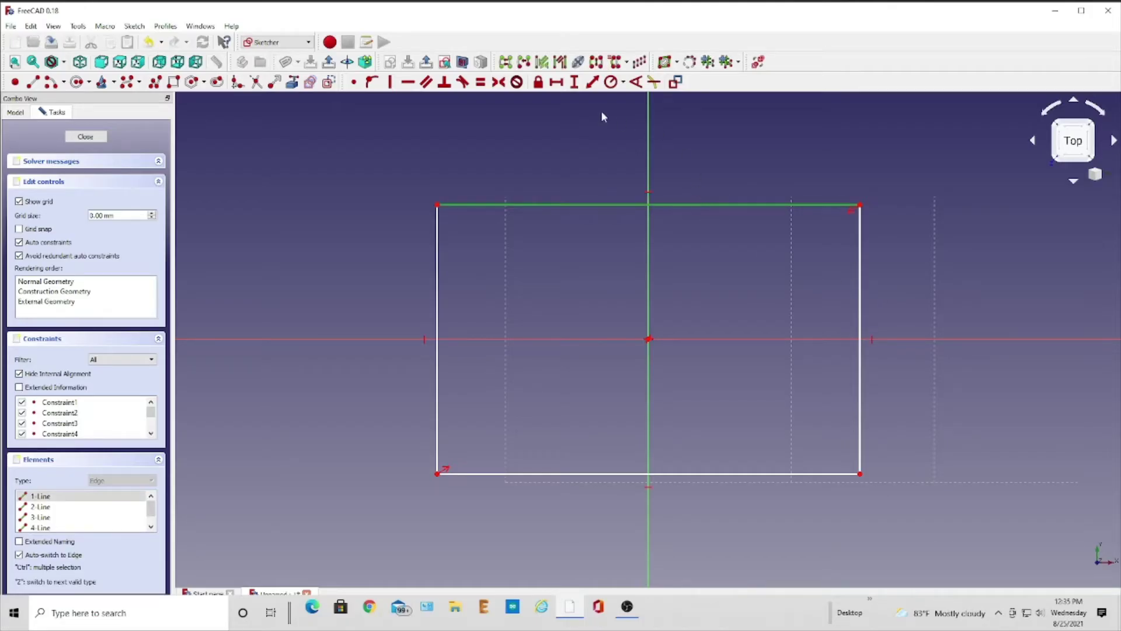
click(557, 83)
text(175)
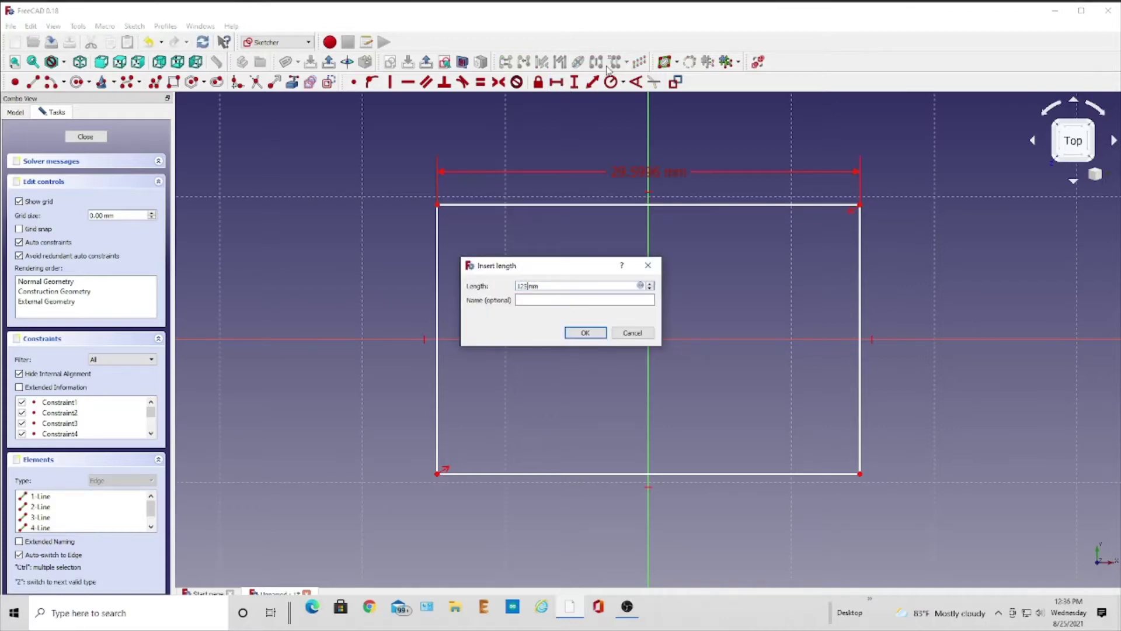
click(593, 334)
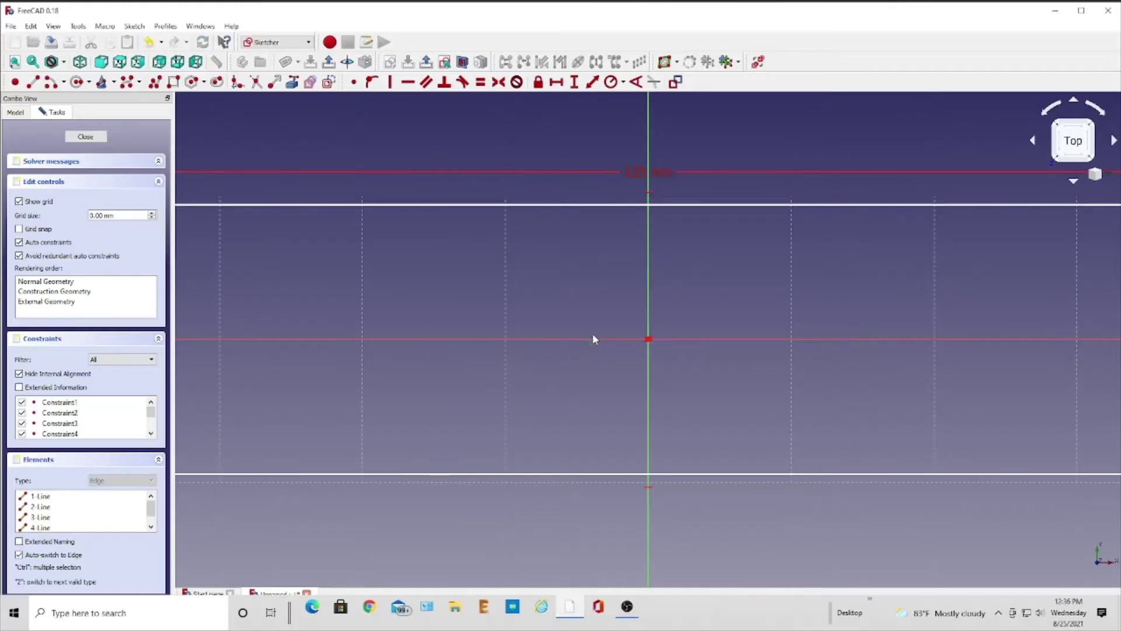
scroll(593, 316, down, 5)
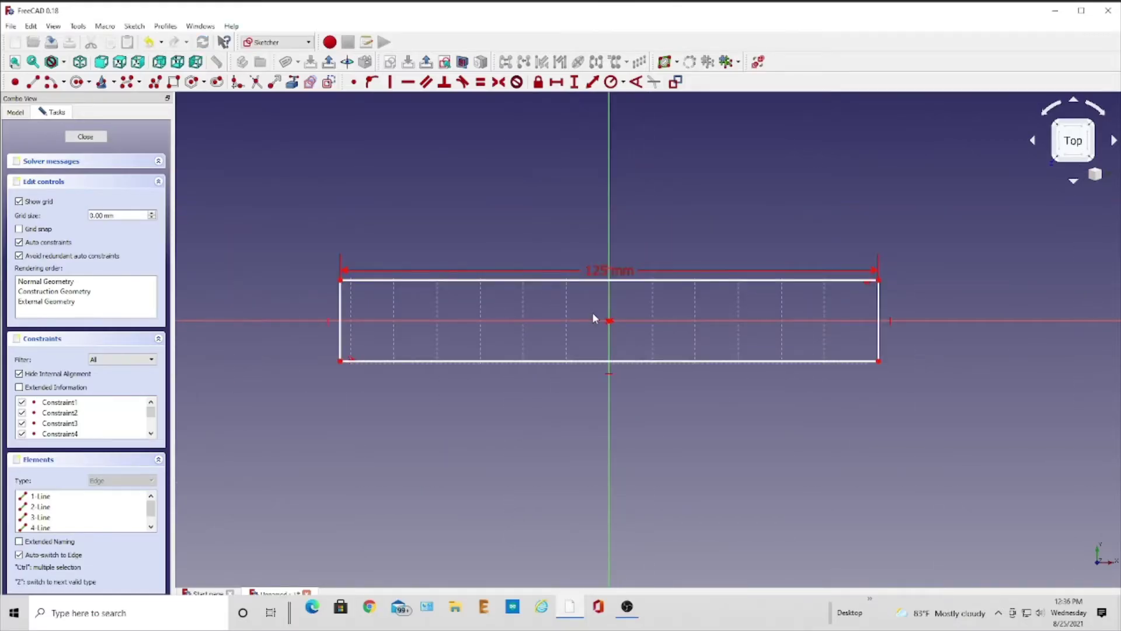
scroll(592, 314, down, 2)
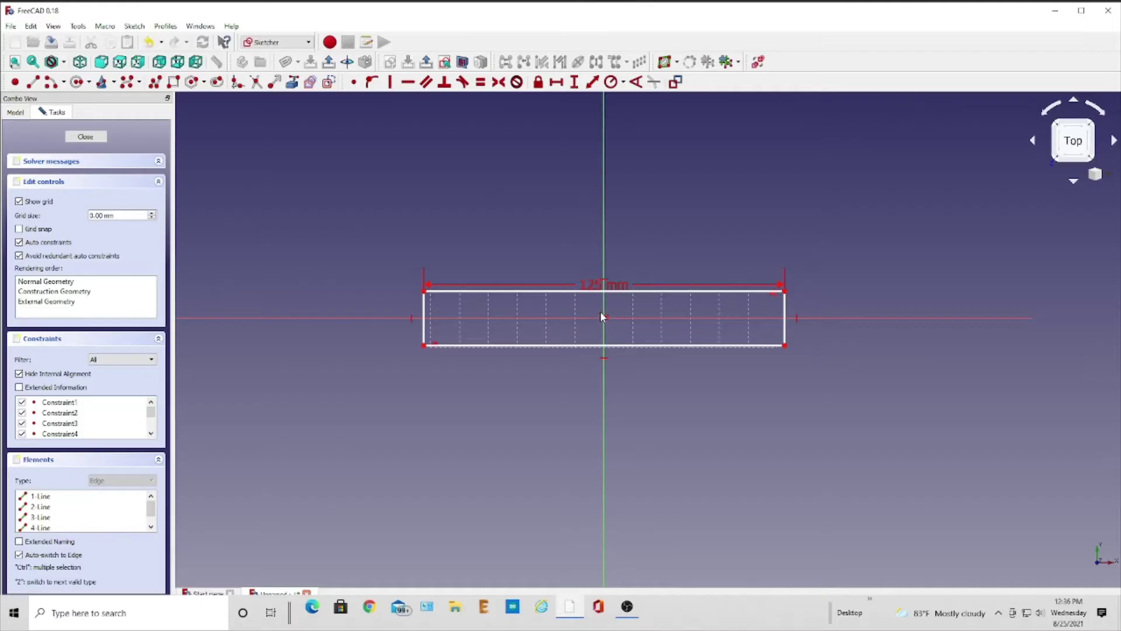
Constrain the rectangle's vertical length to 80 mm and leave the sketch
click(575, 86)
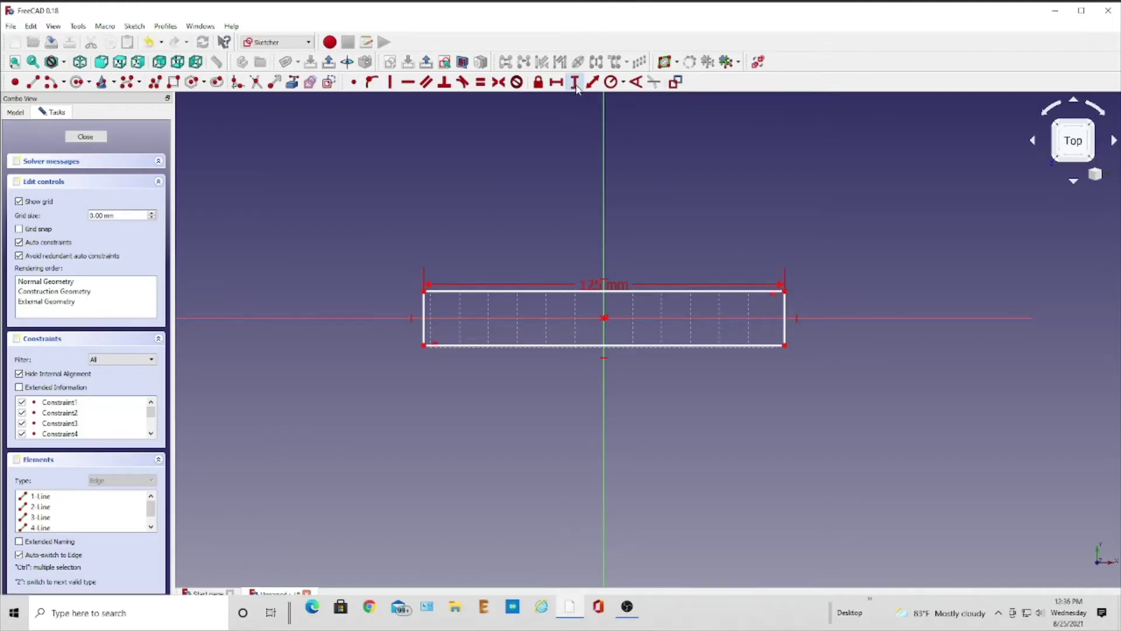
click(785, 331)
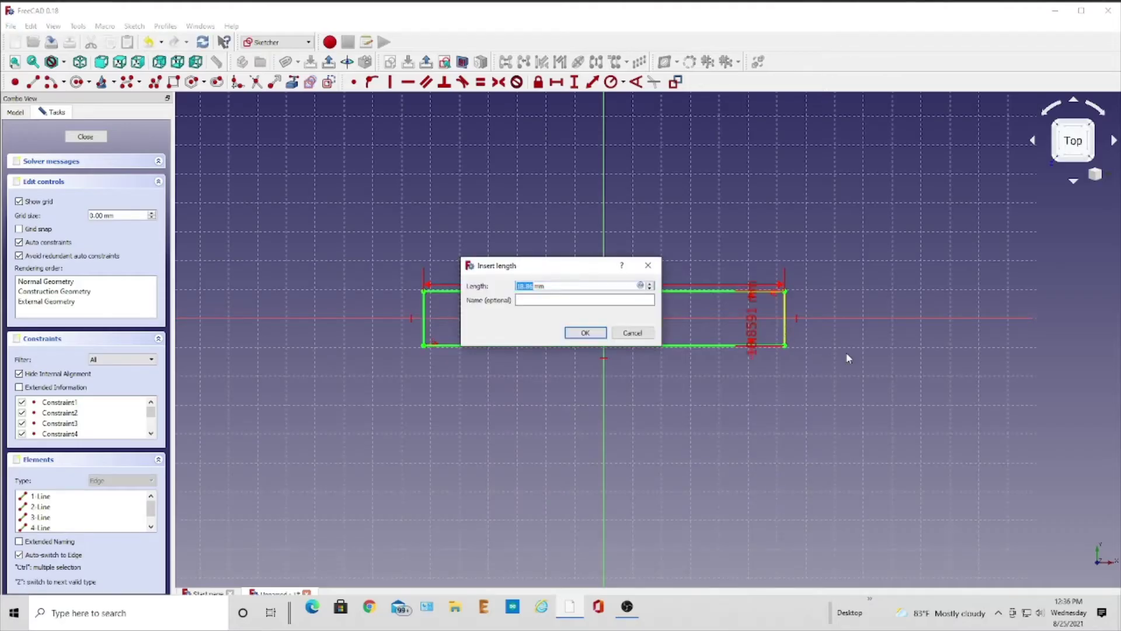
text(80)
key(Return)
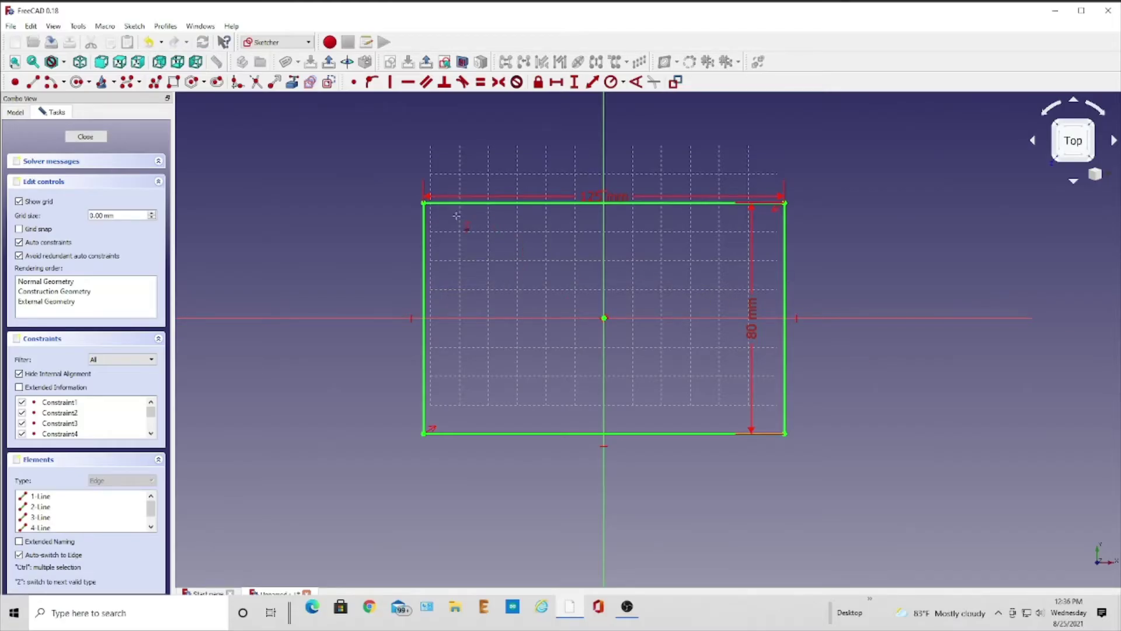
key(Escape)
click(330, 64)
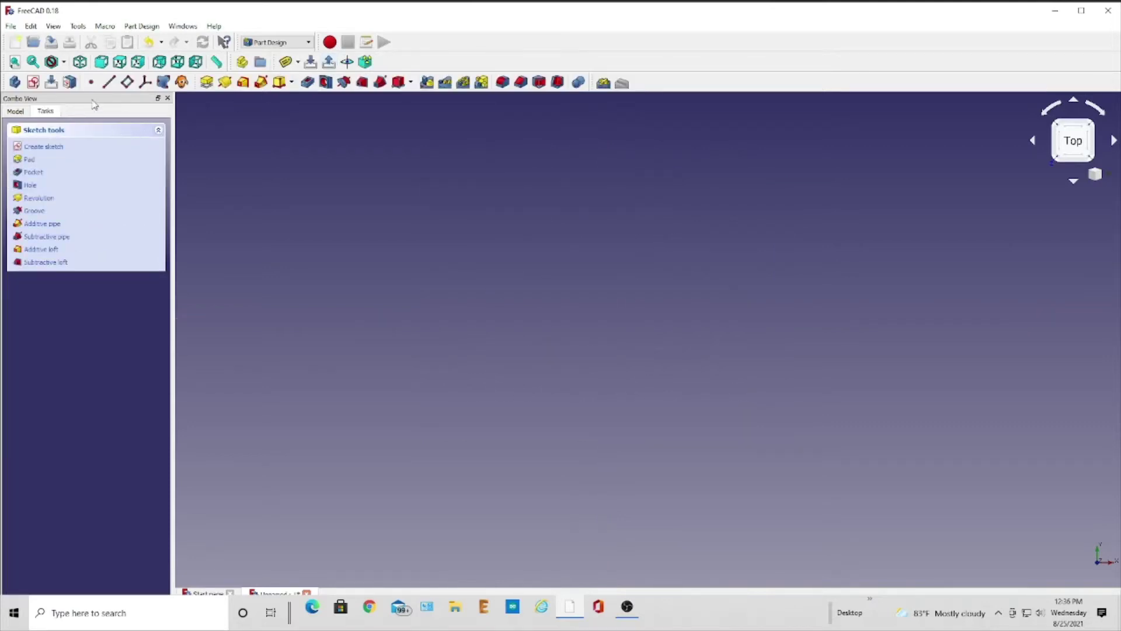
Pad the rectangular sketch to a length of 50 mm
click(15, 64)
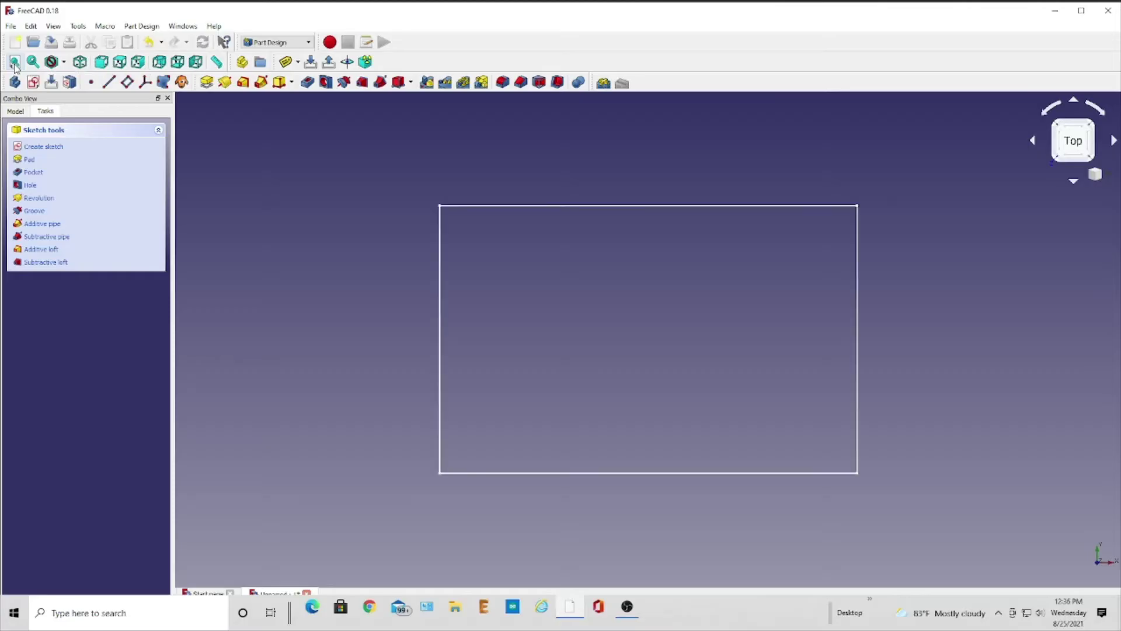
click(80, 62)
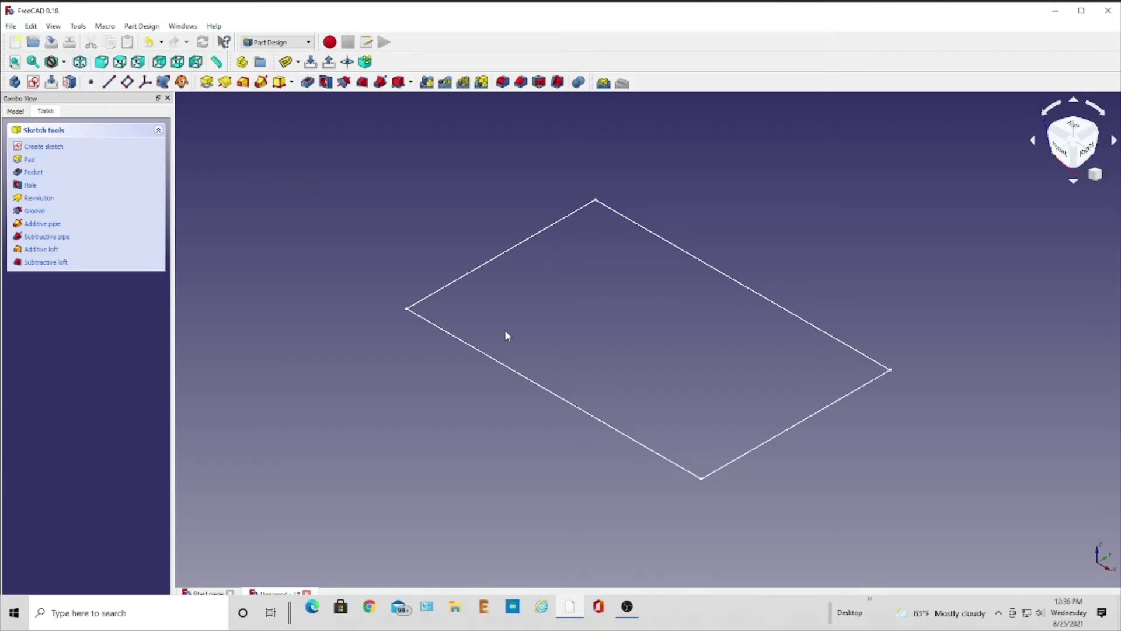
click(32, 161)
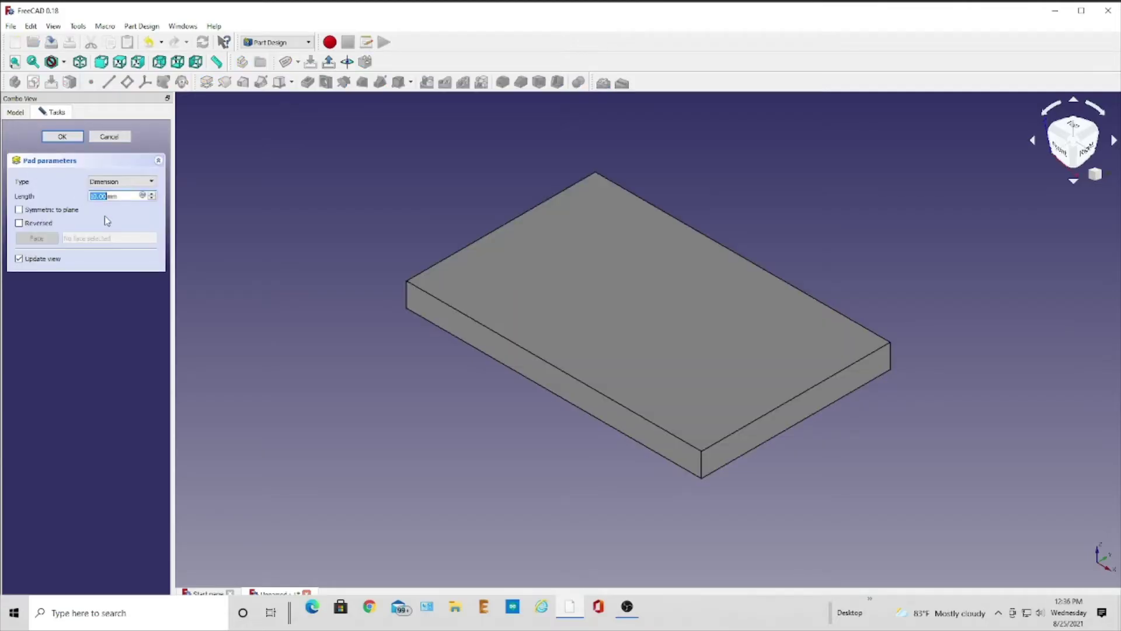
text(50)
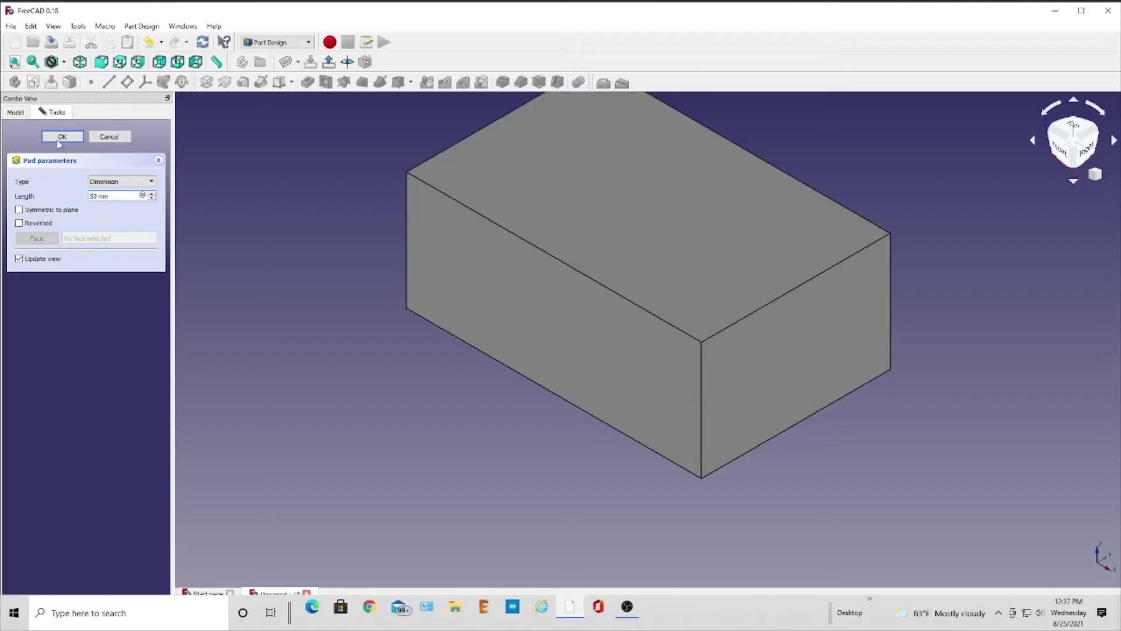
click(66, 138)
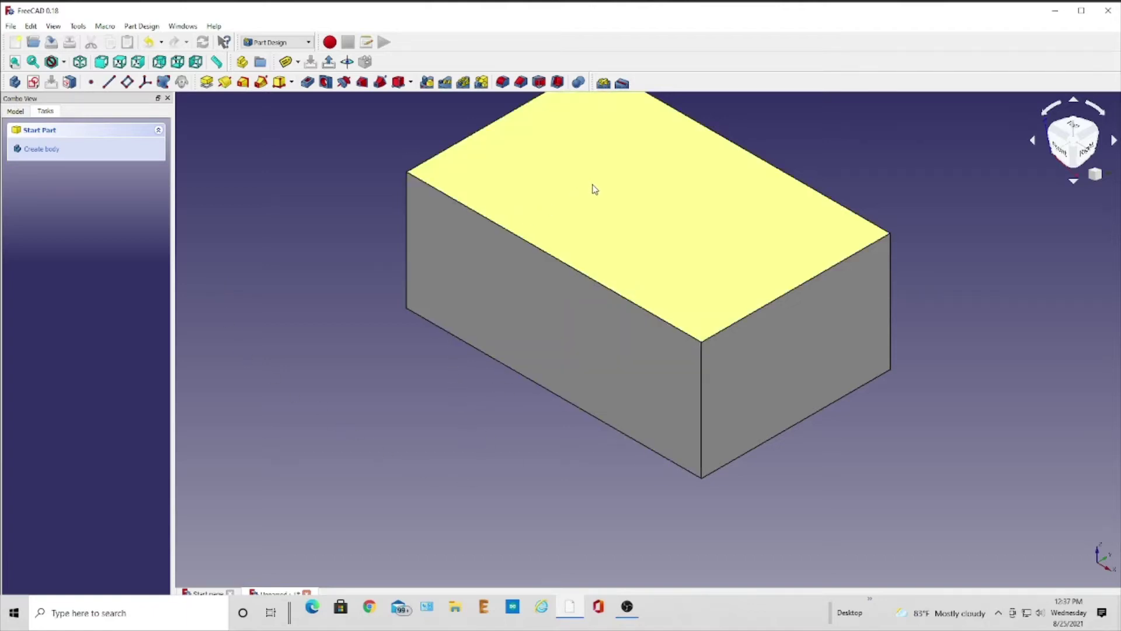
Hollow the block from its top face with a 3 mm inward Thickness using the Intersection join type
click(638, 188)
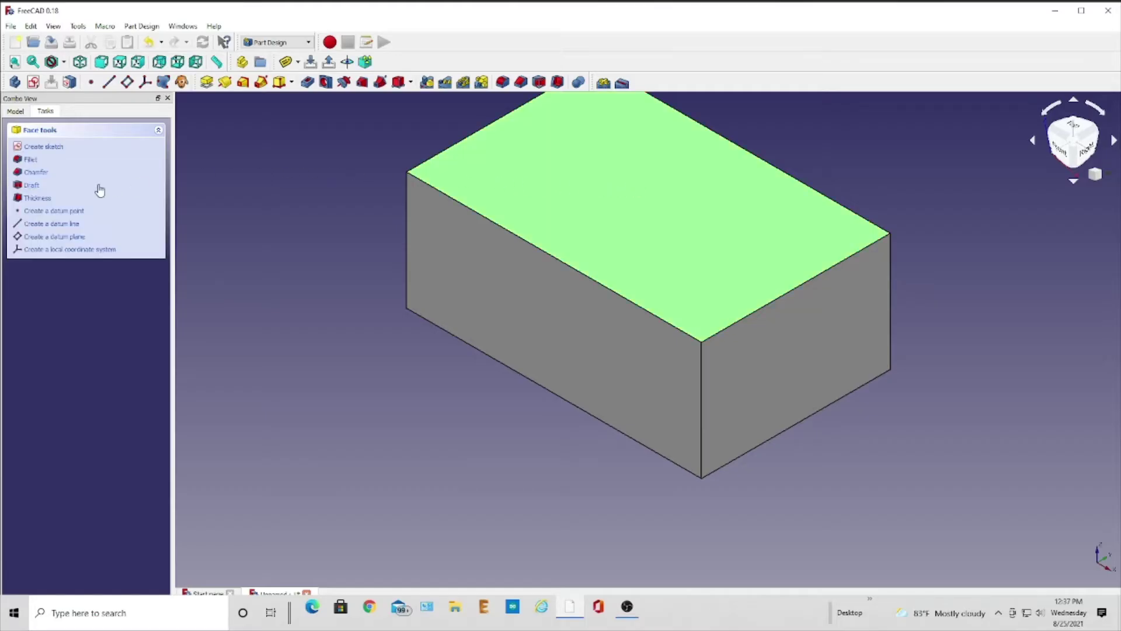
click(36, 198)
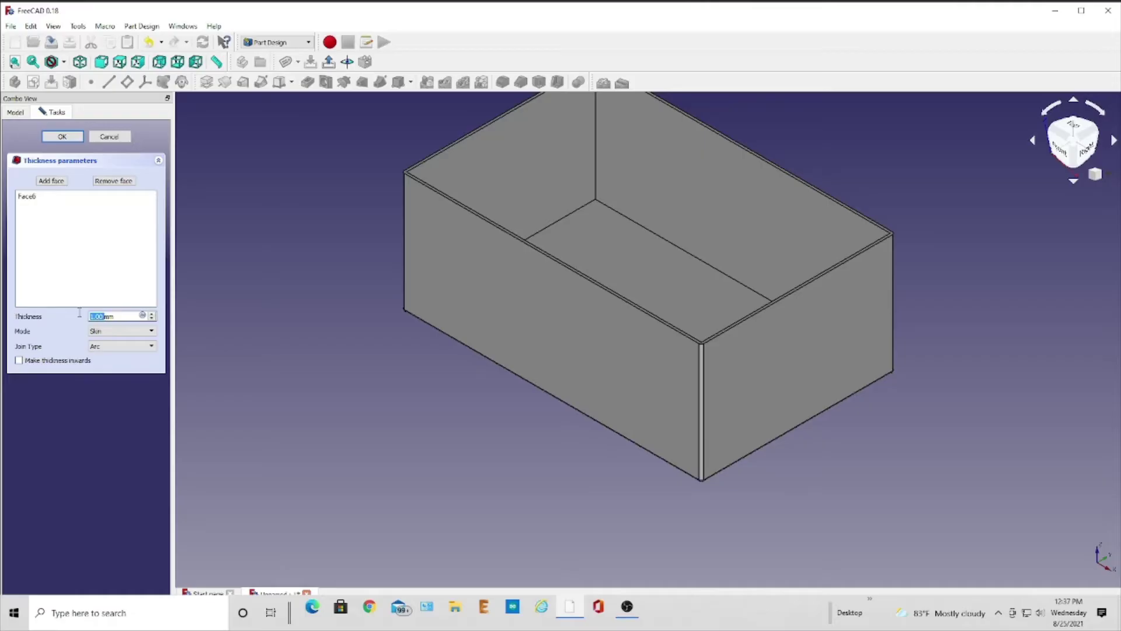
text(3)
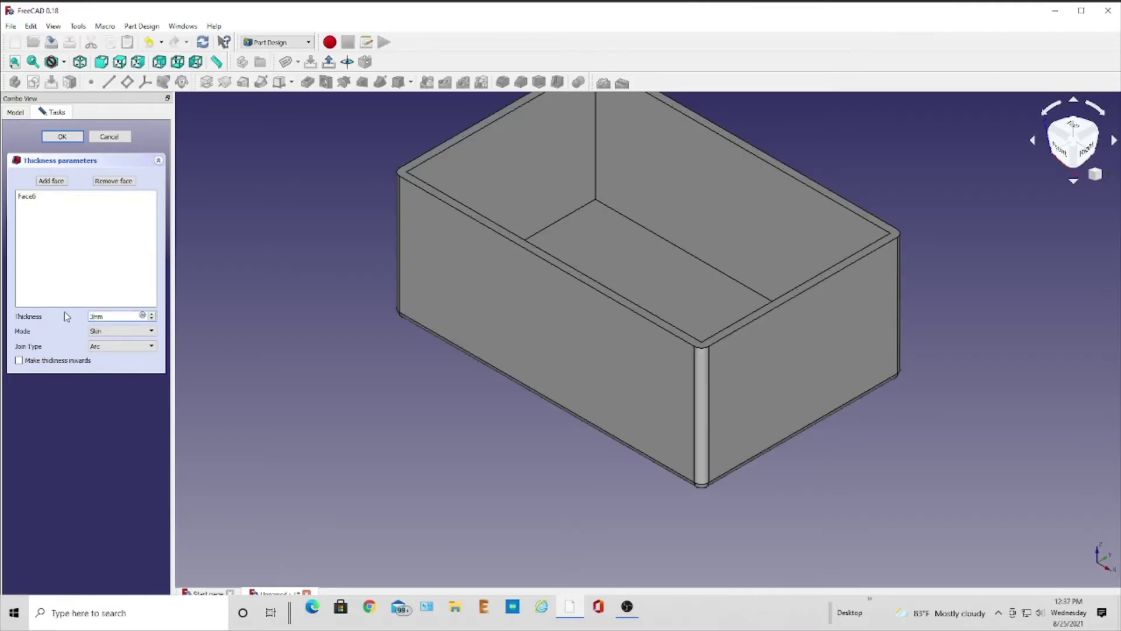
click(150, 331)
click(150, 343)
click(152, 348)
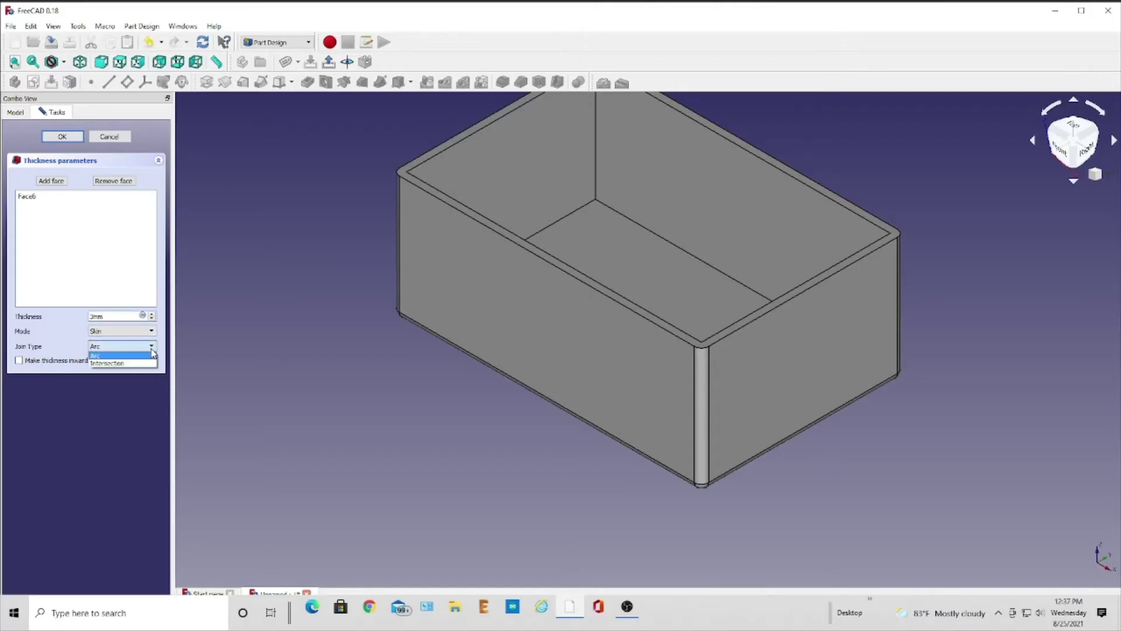
click(126, 364)
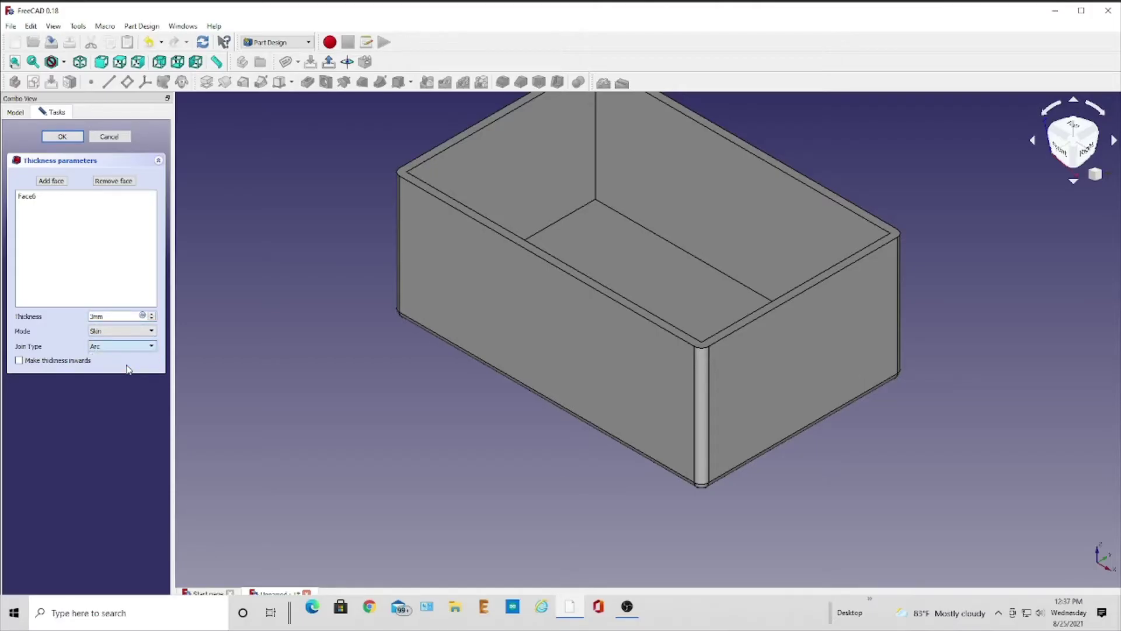
click(19, 361)
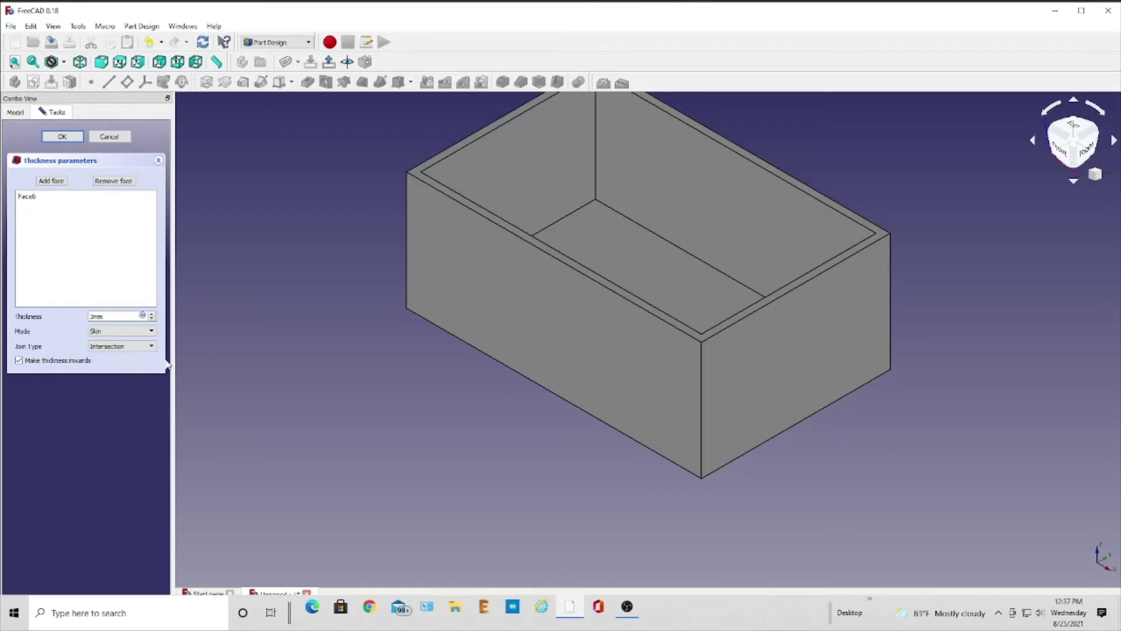
click(59, 138)
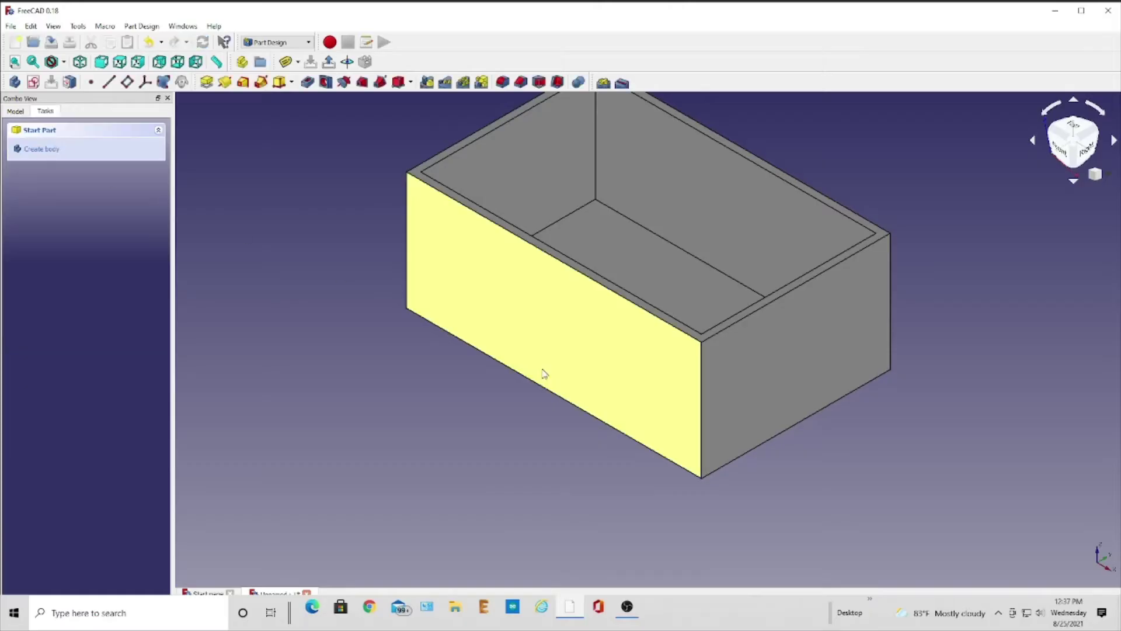
Switch the model's draw style to Wireframe
scroll(671, 300, down, 2)
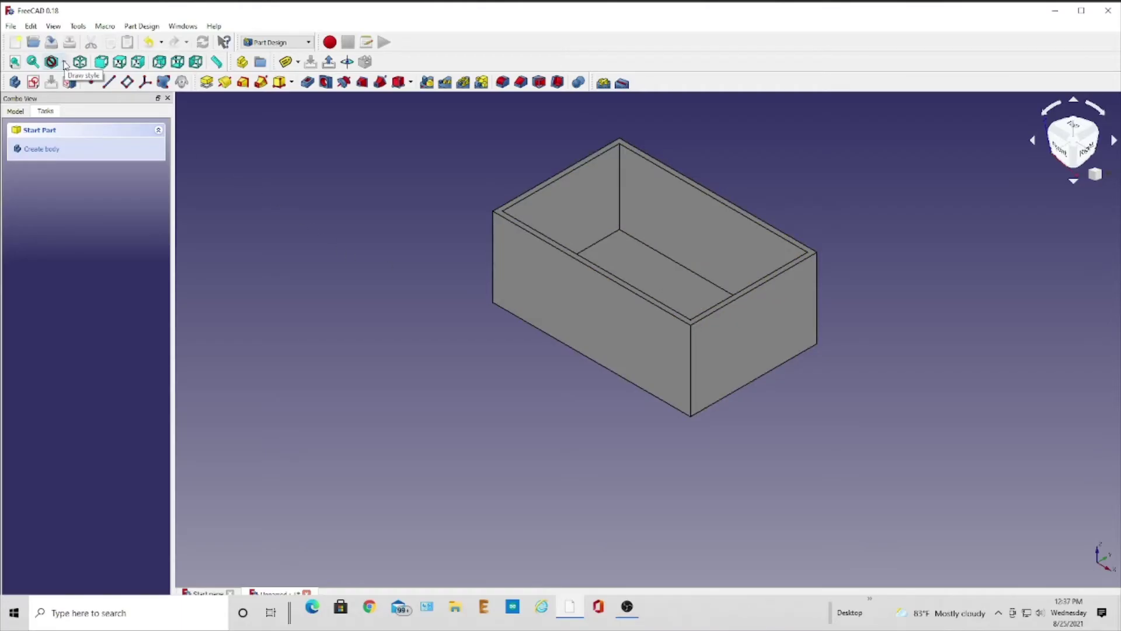
click(64, 62)
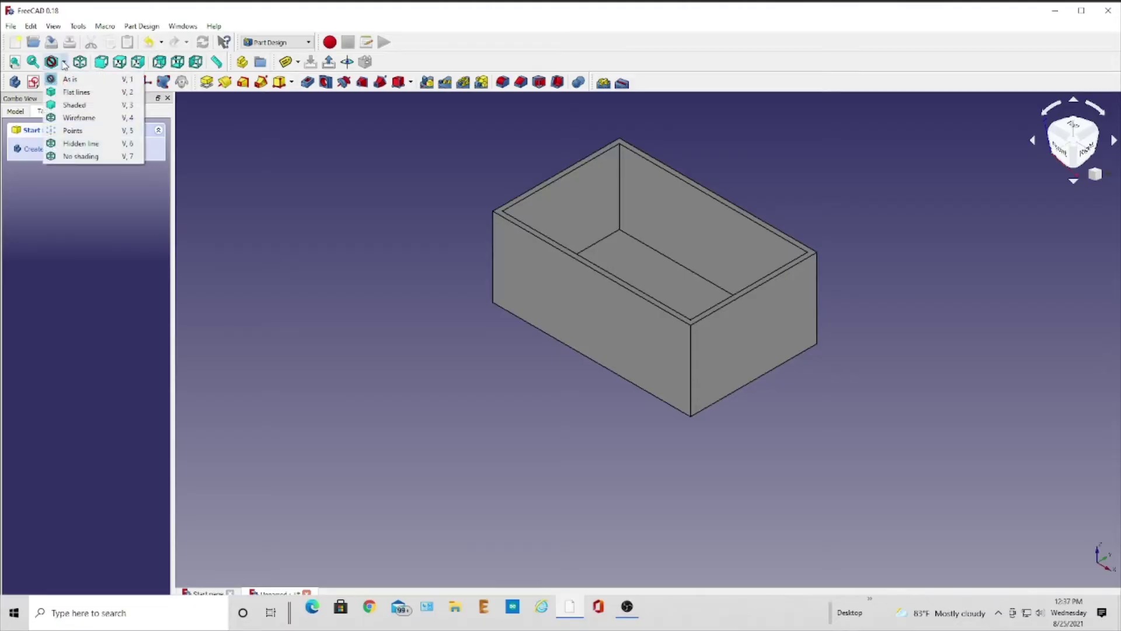
click(72, 118)
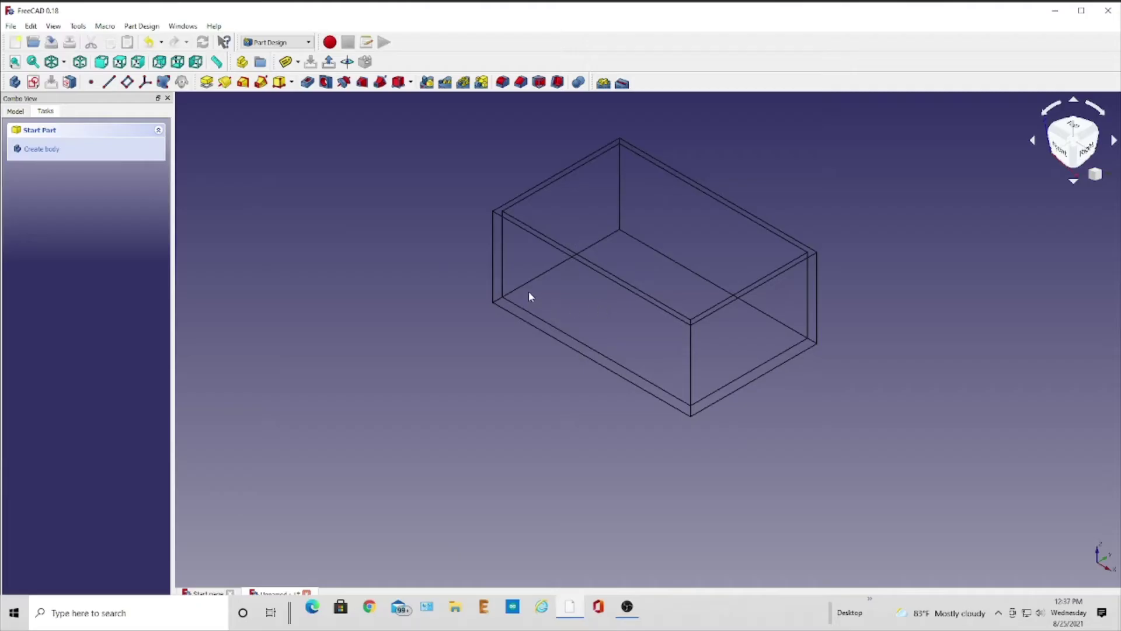
Chamfer the four inner vertical corner edges of the box with a size of 6 mm
click(503, 247)
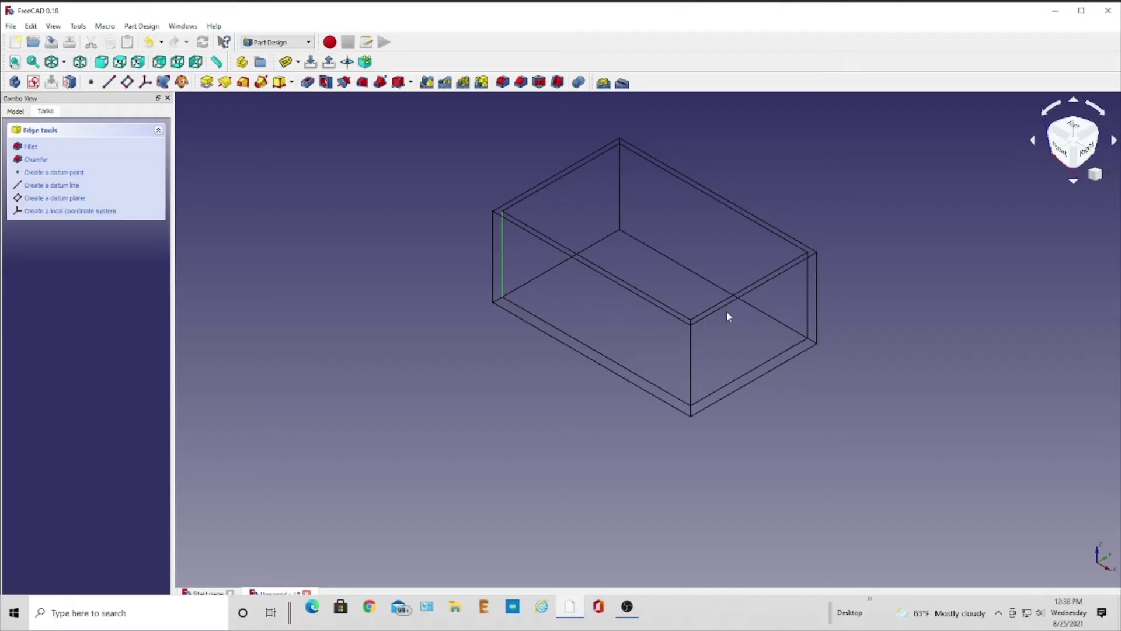
ctrl+click(808, 305)
middle_drag(722, 341, 418, 325)
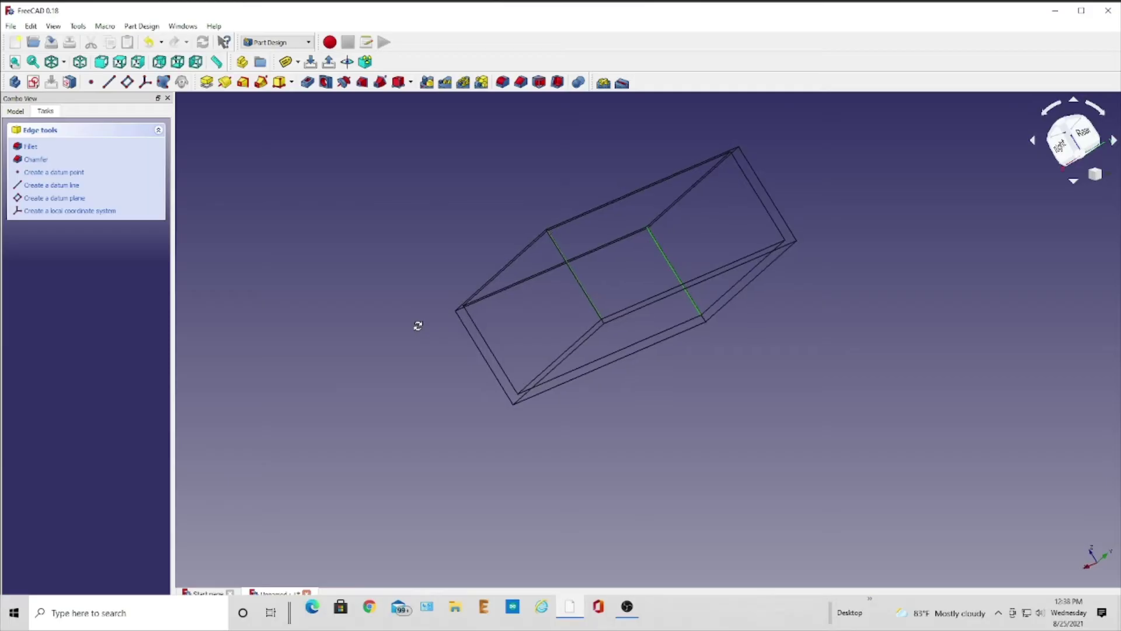
click(495, 356)
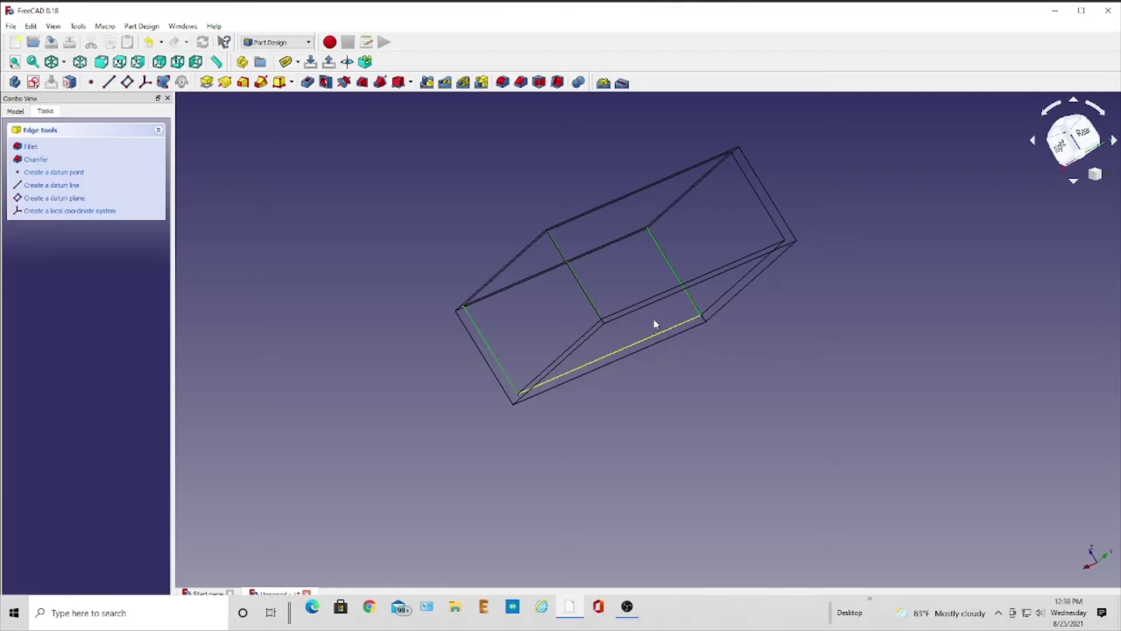
click(764, 210)
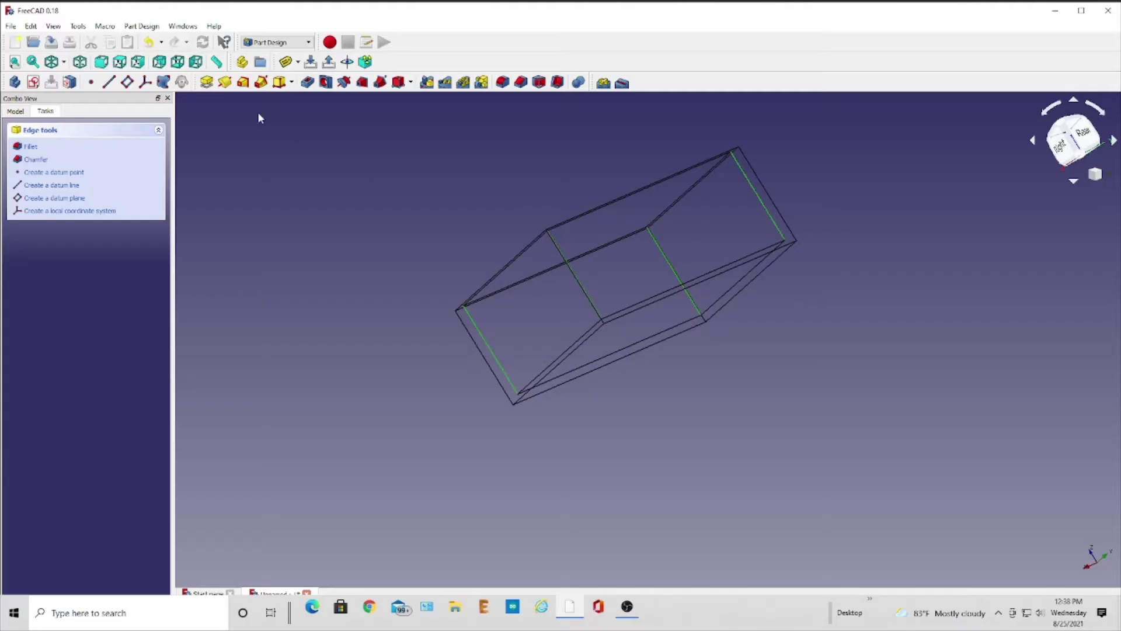
click(80, 62)
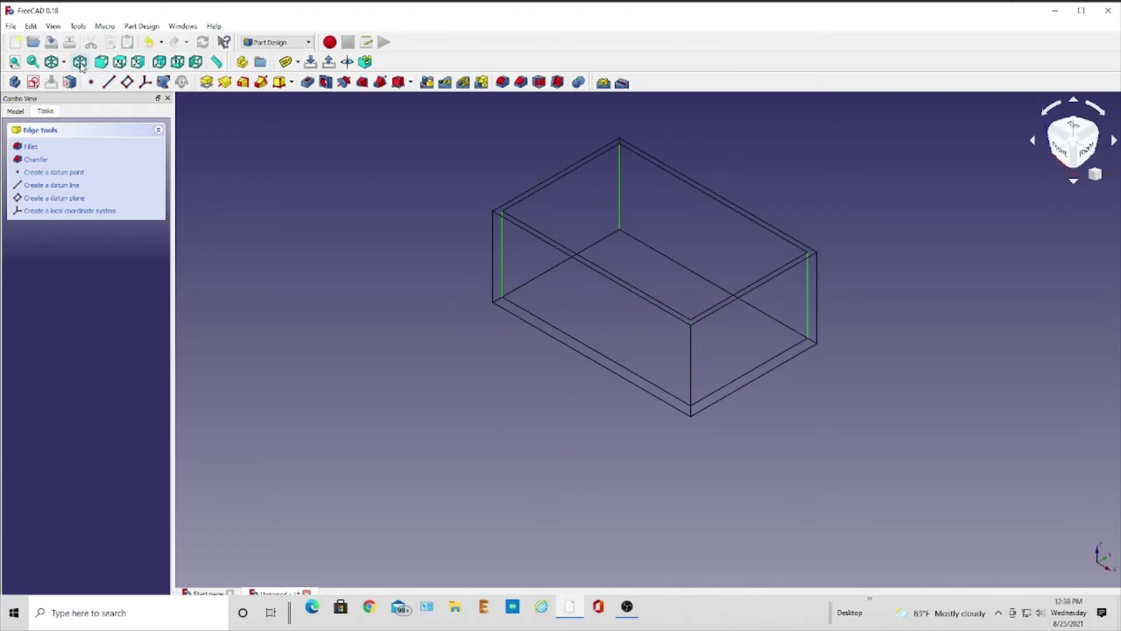
click(36, 160)
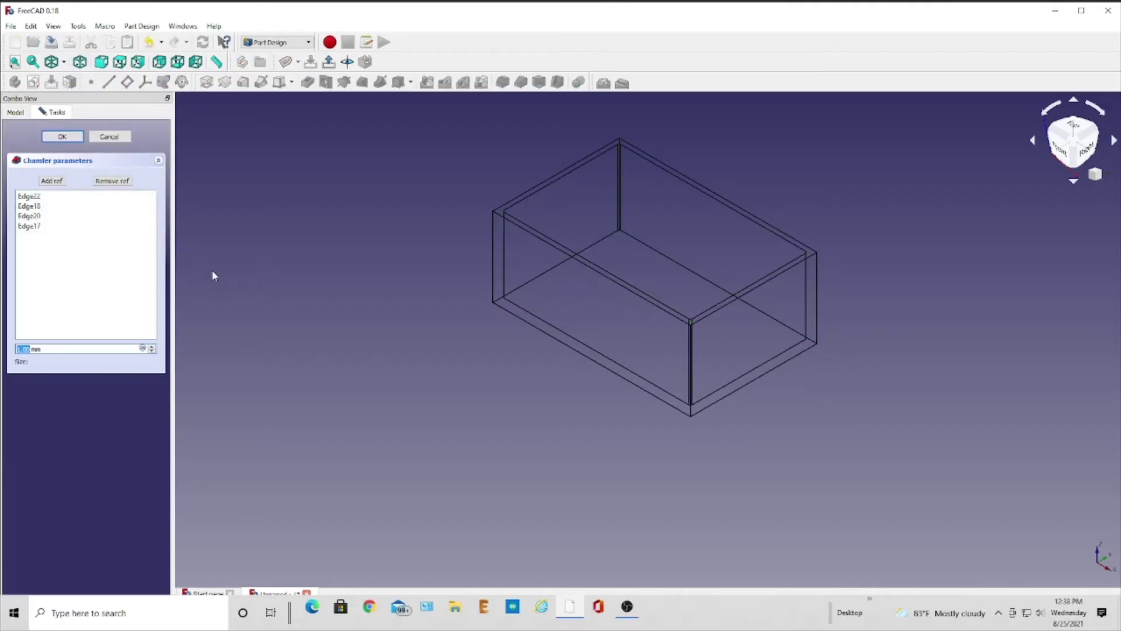
text(6)
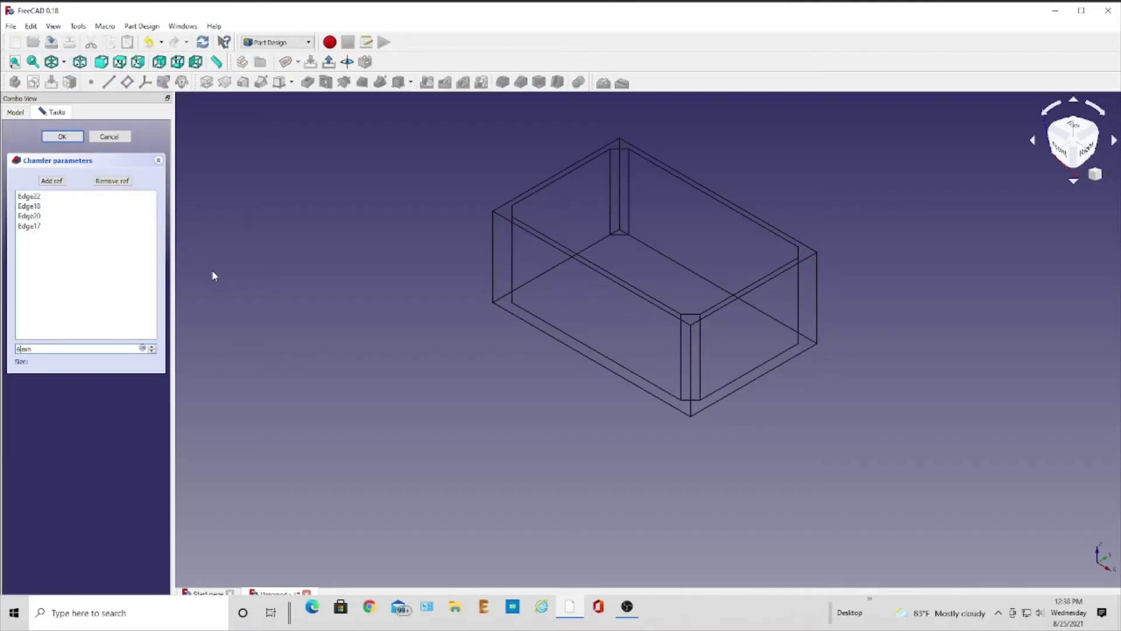
key(Return)
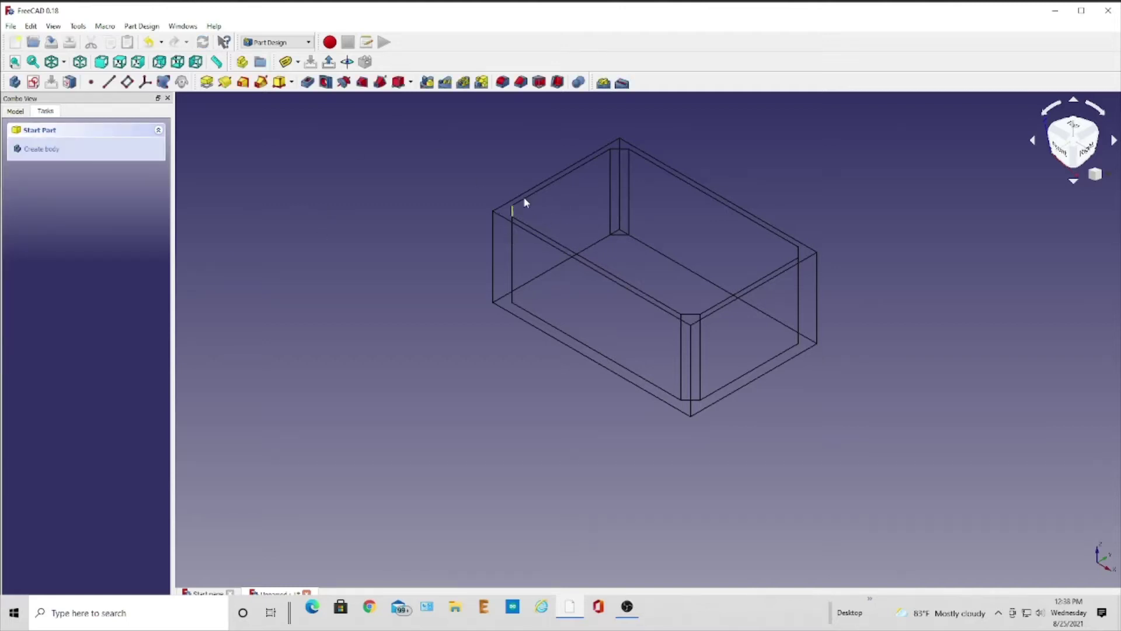
Switch the model's draw style to Flat lines
click(64, 63)
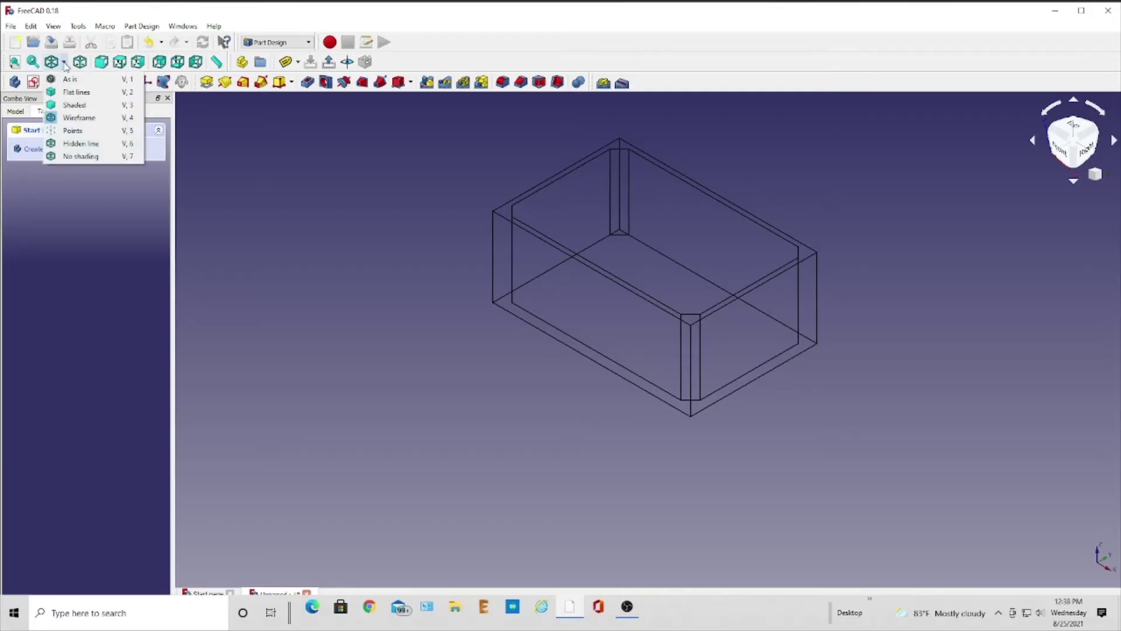
click(68, 93)
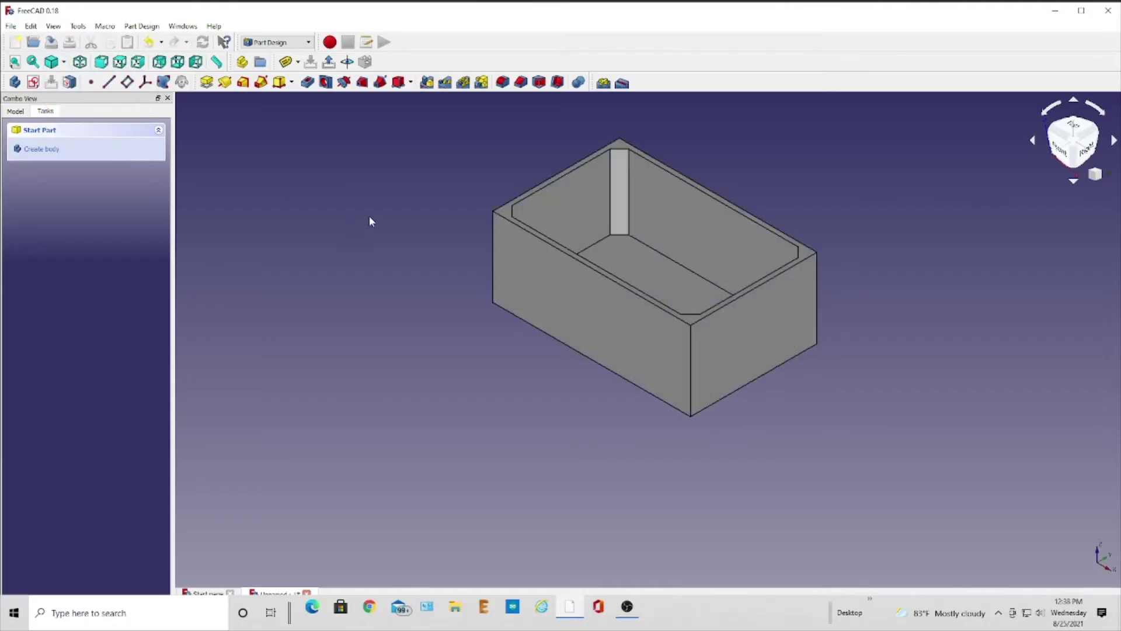
scroll(357, 270, up, 2)
scroll(361, 272, down, 4)
scroll(364, 274, up, 2)
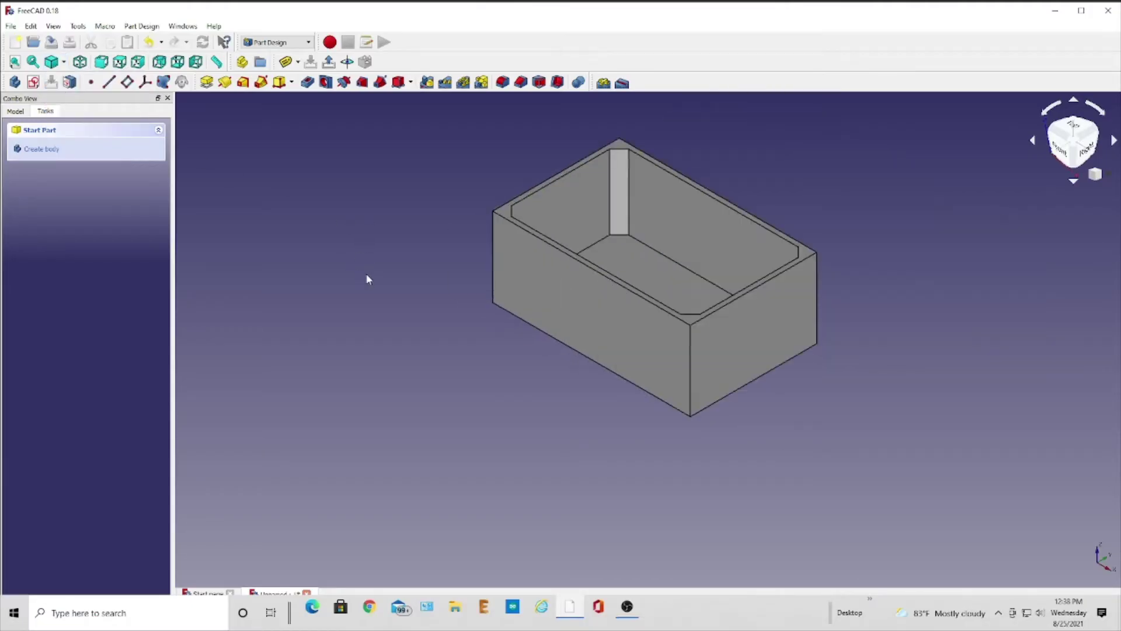
Create a sketch on the box's top rim and link its four outer edges as external geometry
click(507, 216)
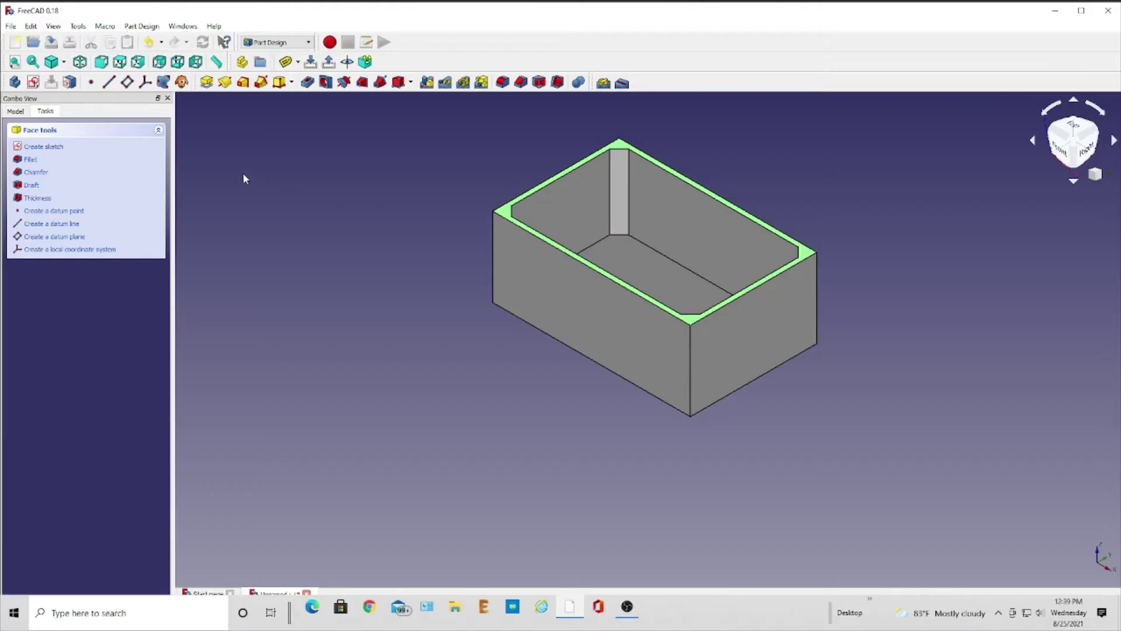
click(44, 147)
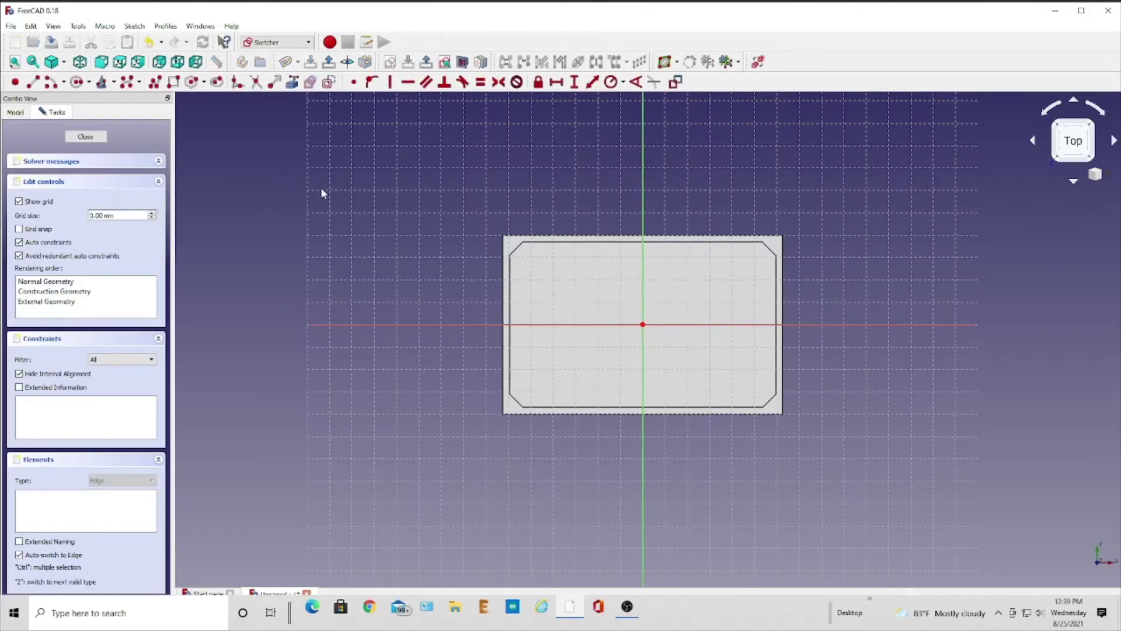
click(294, 83)
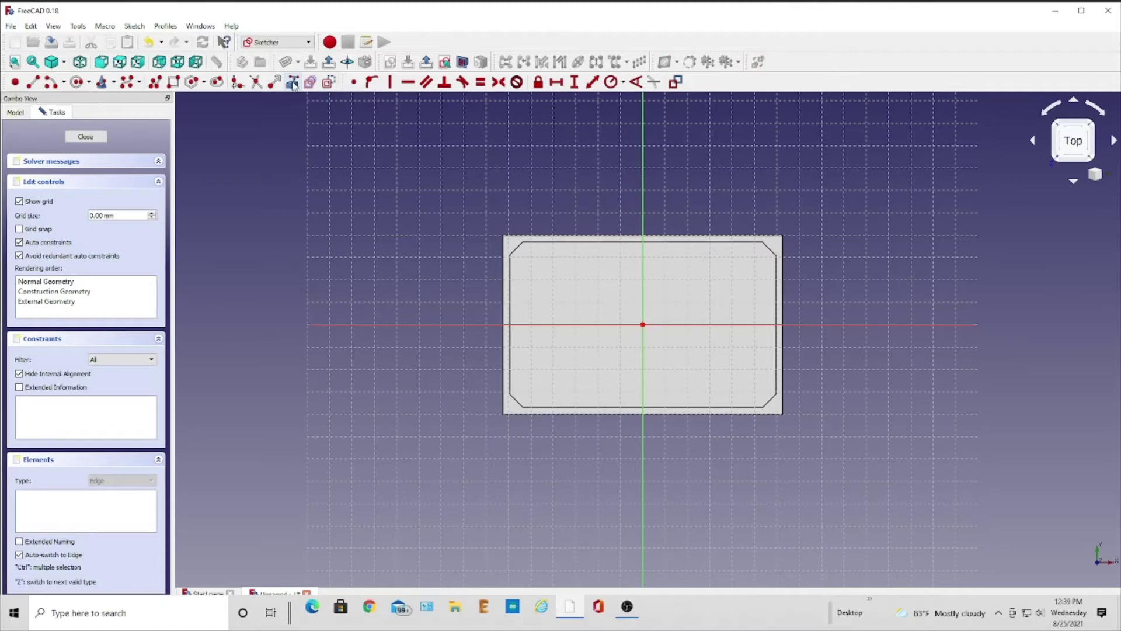
click(549, 234)
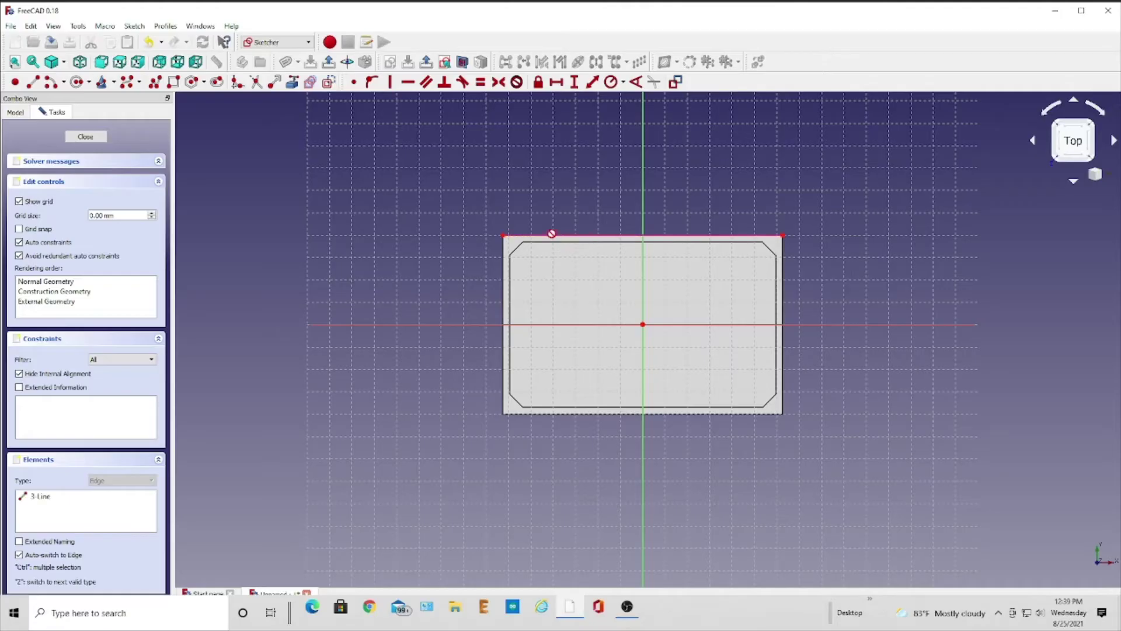
click(783, 275)
click(667, 415)
click(504, 395)
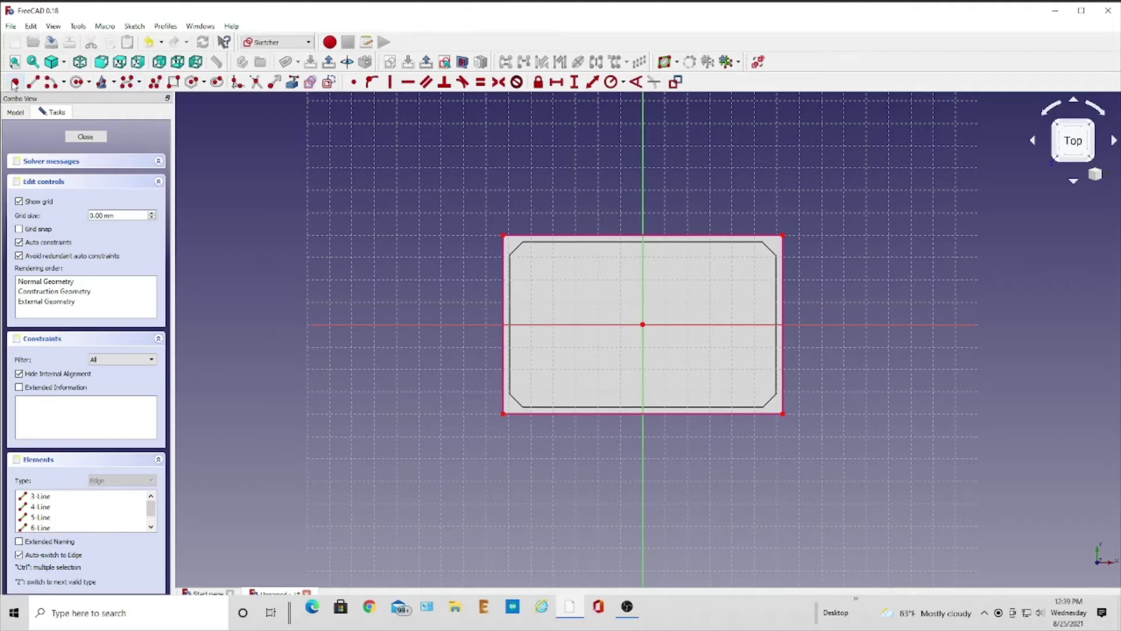
Sketch a small center-and-rim circle in each of the two upper corners of the rim
click(89, 83)
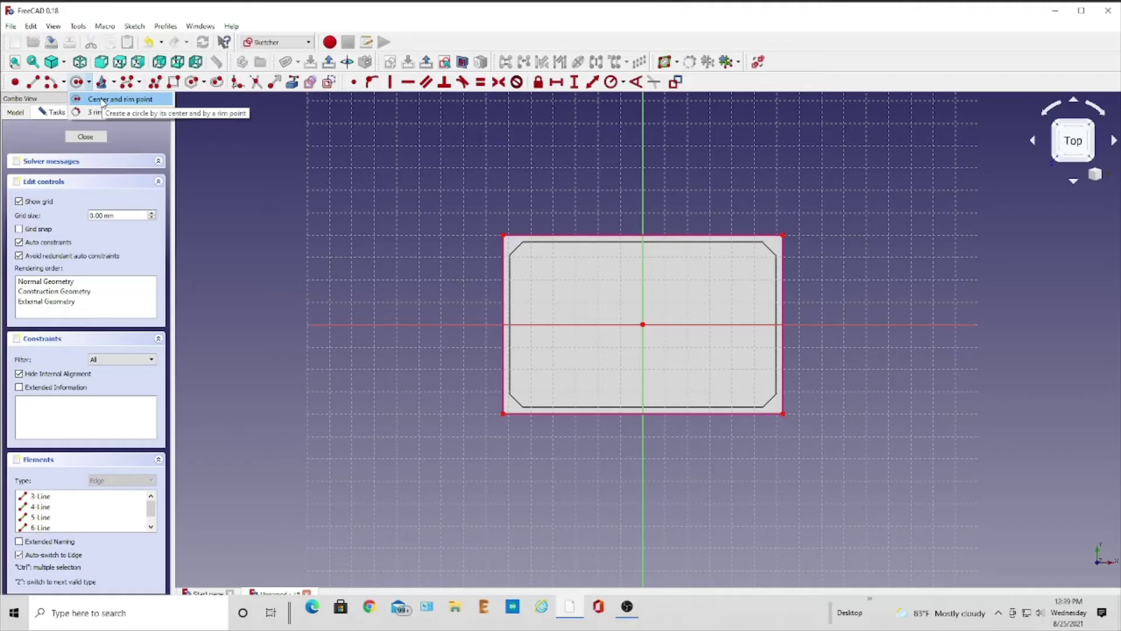
click(111, 99)
scroll(504, 249, down, 5)
scroll(503, 249, up, 5)
scroll(582, 250, down, 2)
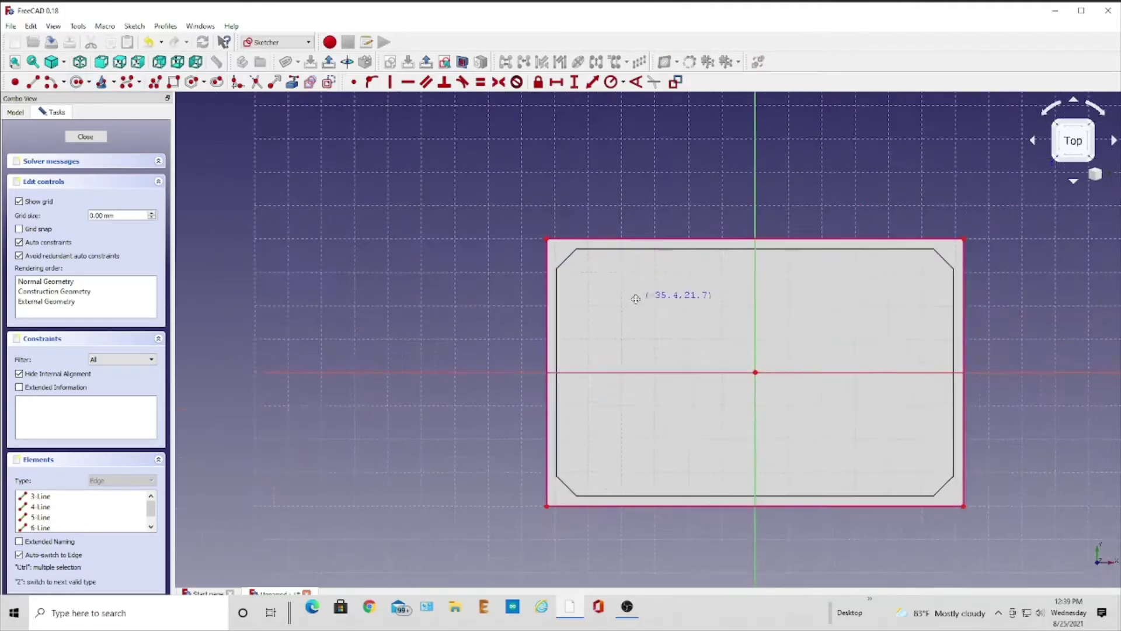
scroll(556, 248, up, 1)
scroll(557, 248, up, 2)
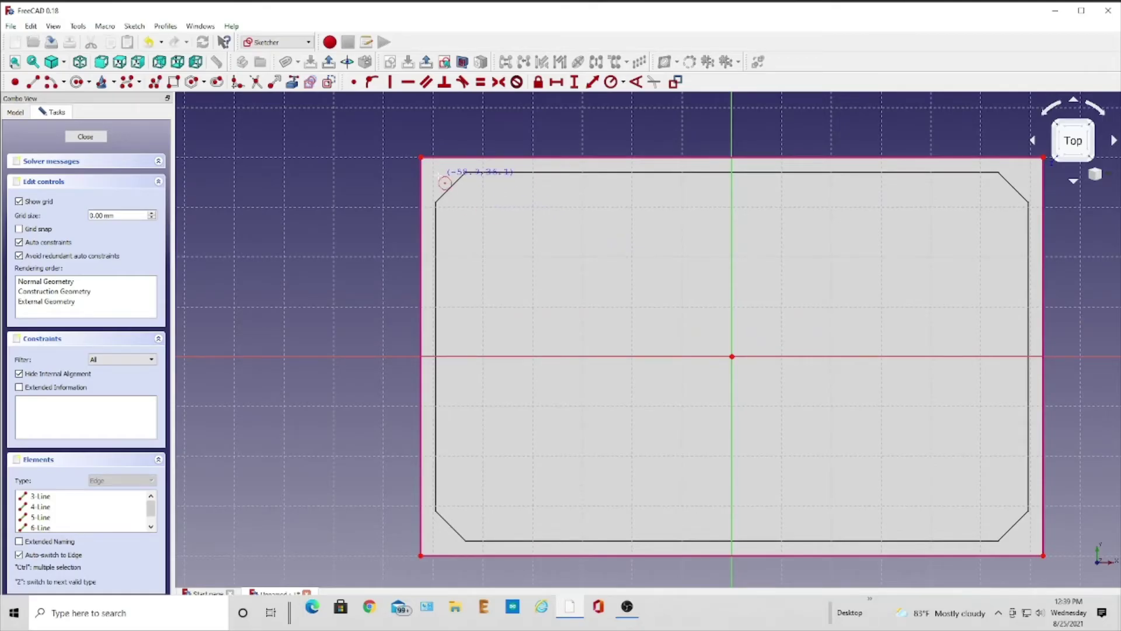
click(444, 185)
click(442, 184)
click(1023, 167)
click(1026, 182)
Sketch a small circle in each of the two lower corners of the rim
mouse_move(856, 390)
middle_down()
mouse_move(874, 362)
mouse_move(818, 280)
middle_up()
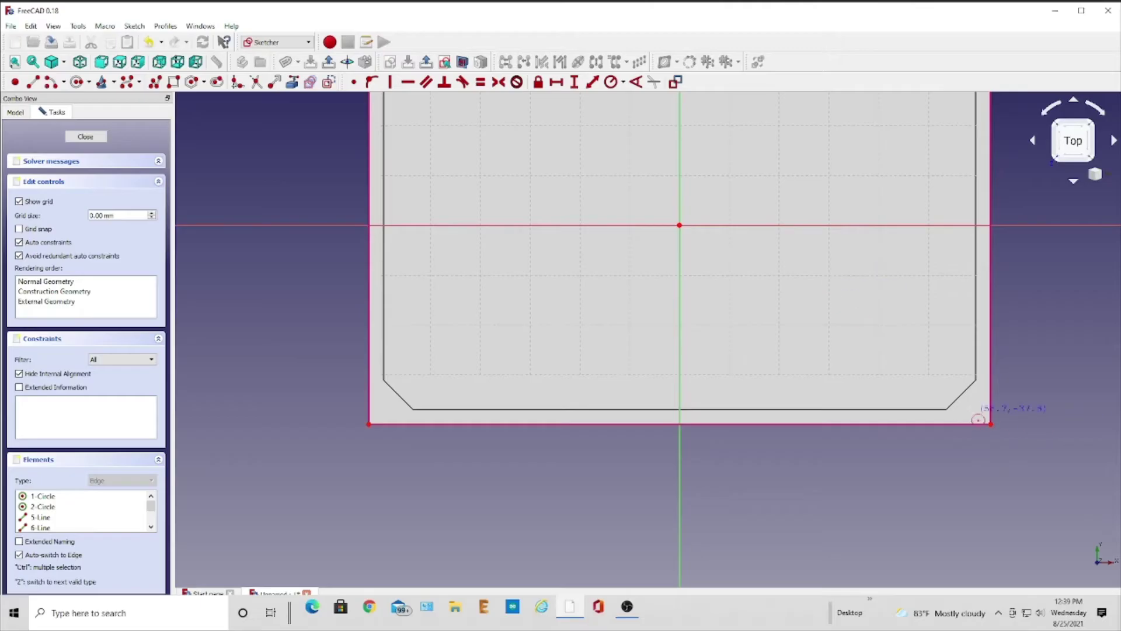
click(971, 405)
click(978, 412)
click(387, 406)
click(397, 419)
scroll(648, 325, down, 2)
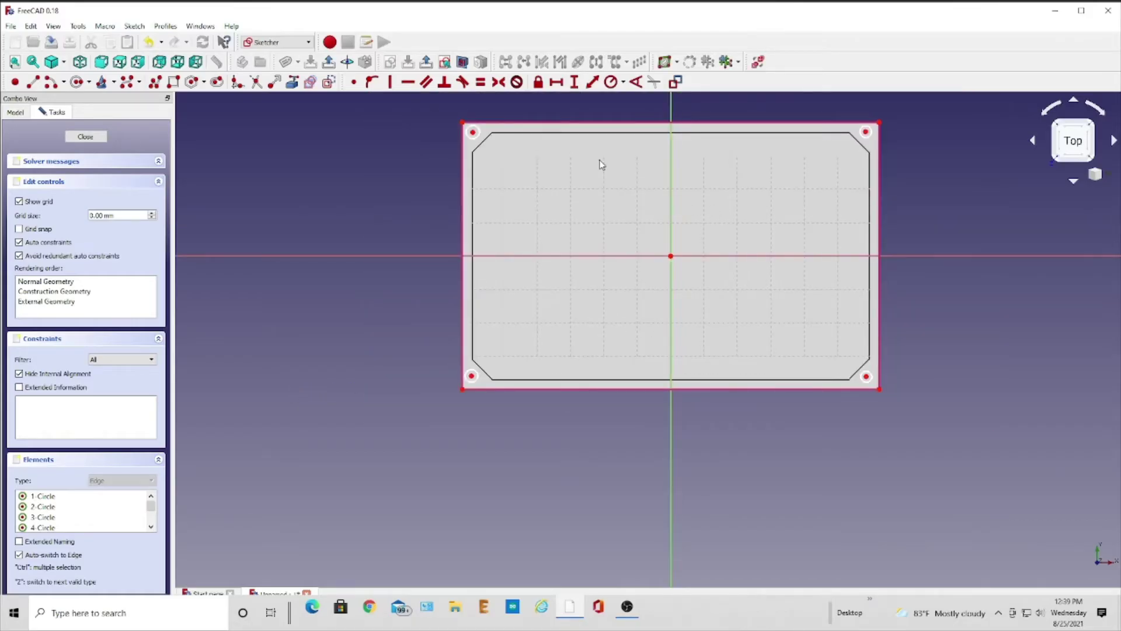
Constrain all four corner circles to equal size by linking neighbouring circles with equality constraints
click(475, 132)
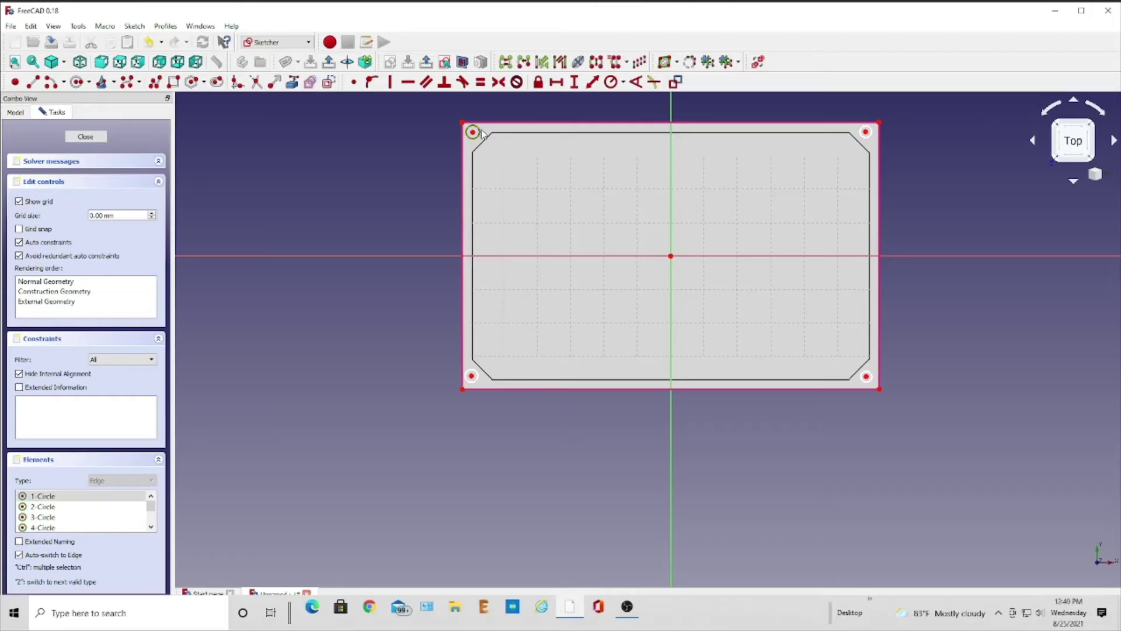
click(866, 137)
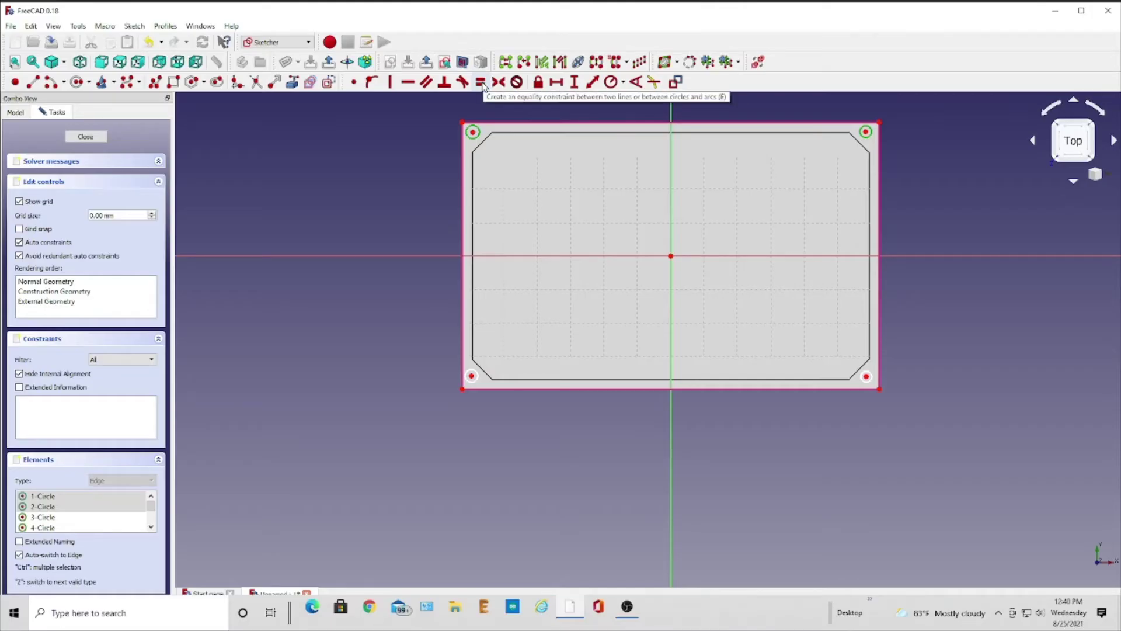
click(481, 82)
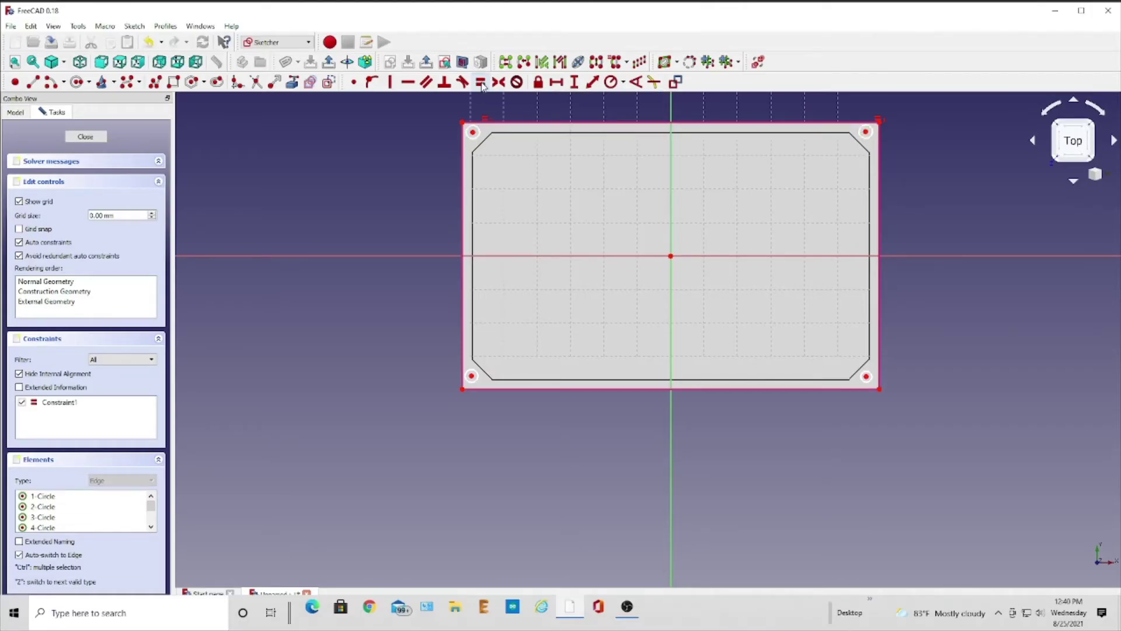
click(866, 135)
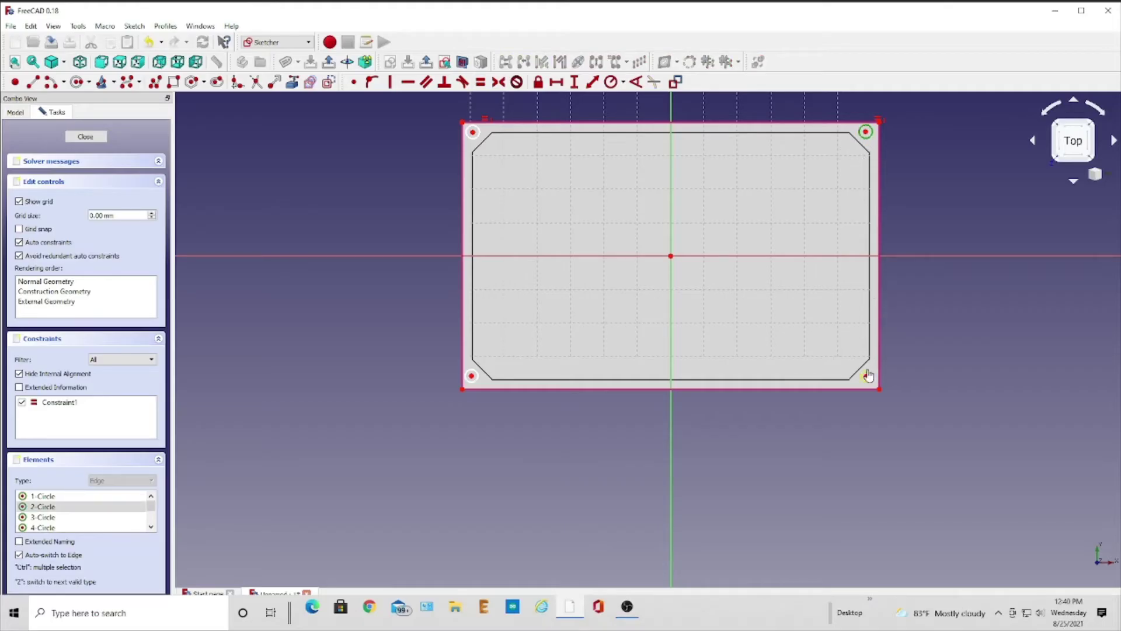
click(867, 376)
click(480, 83)
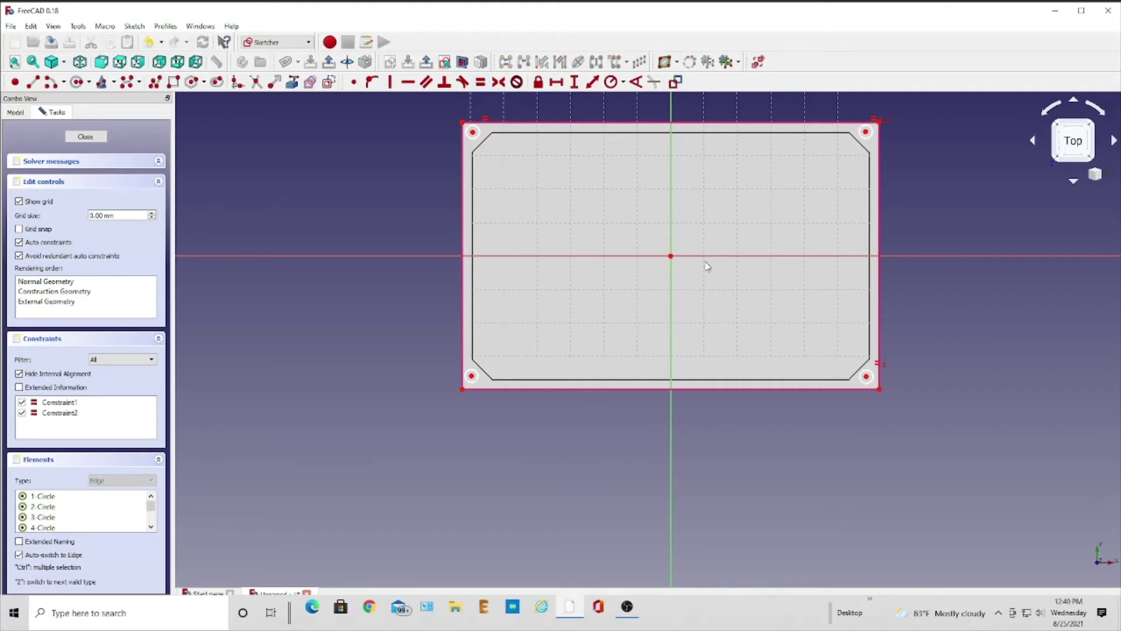
click(866, 377)
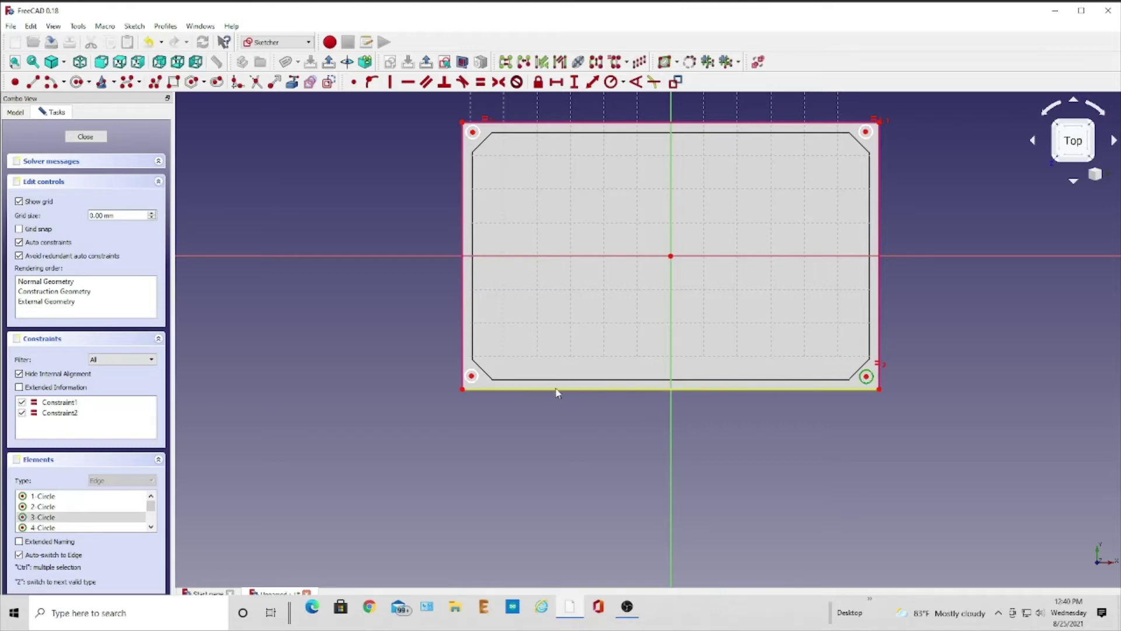
click(472, 374)
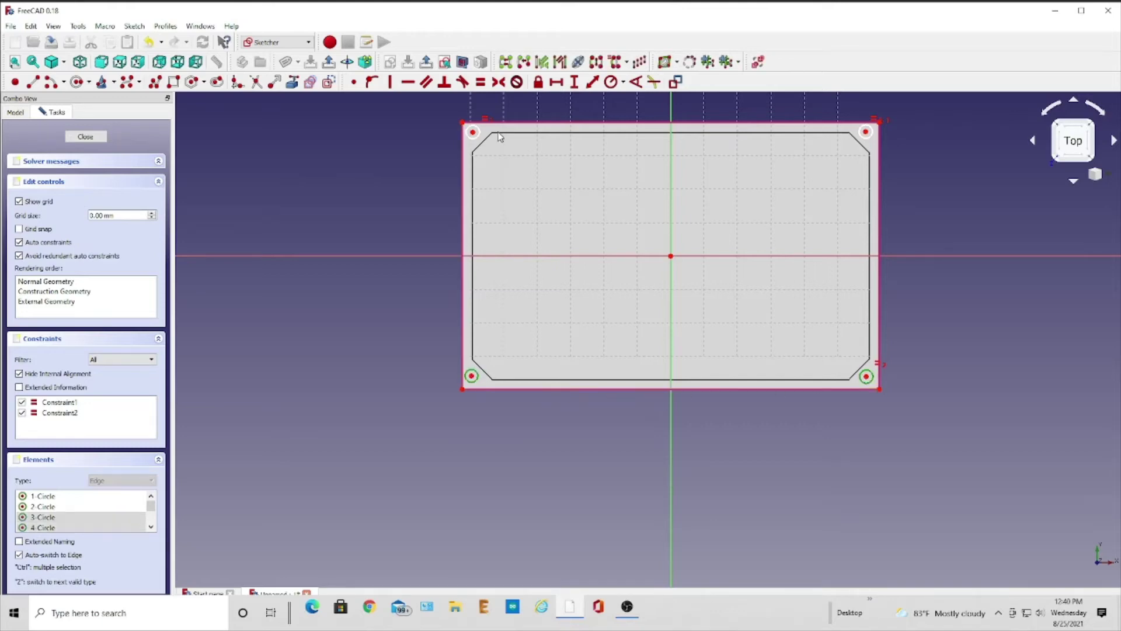
click(480, 82)
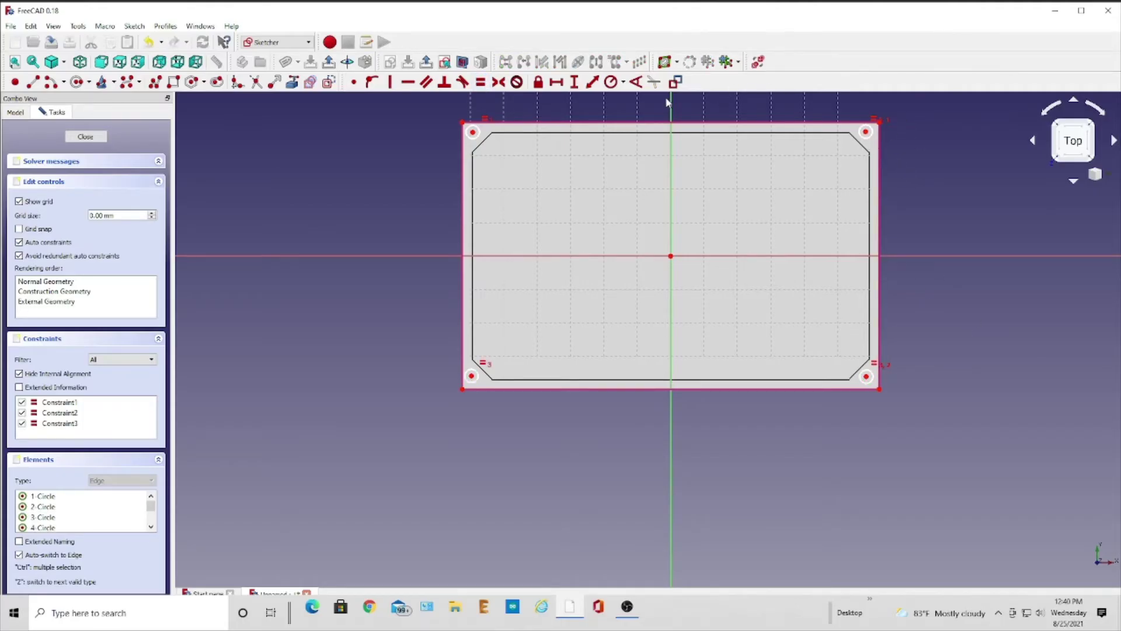
Constrain the upper-right circle's diameter to 3 mm and move its dimension label clear of the box
click(625, 83)
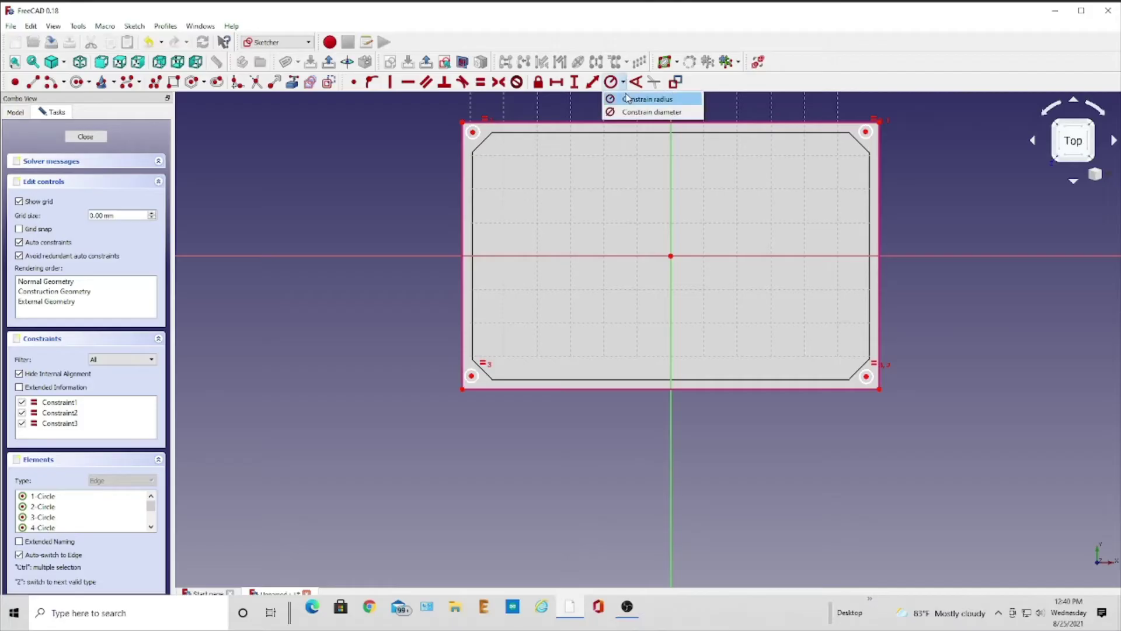
click(634, 114)
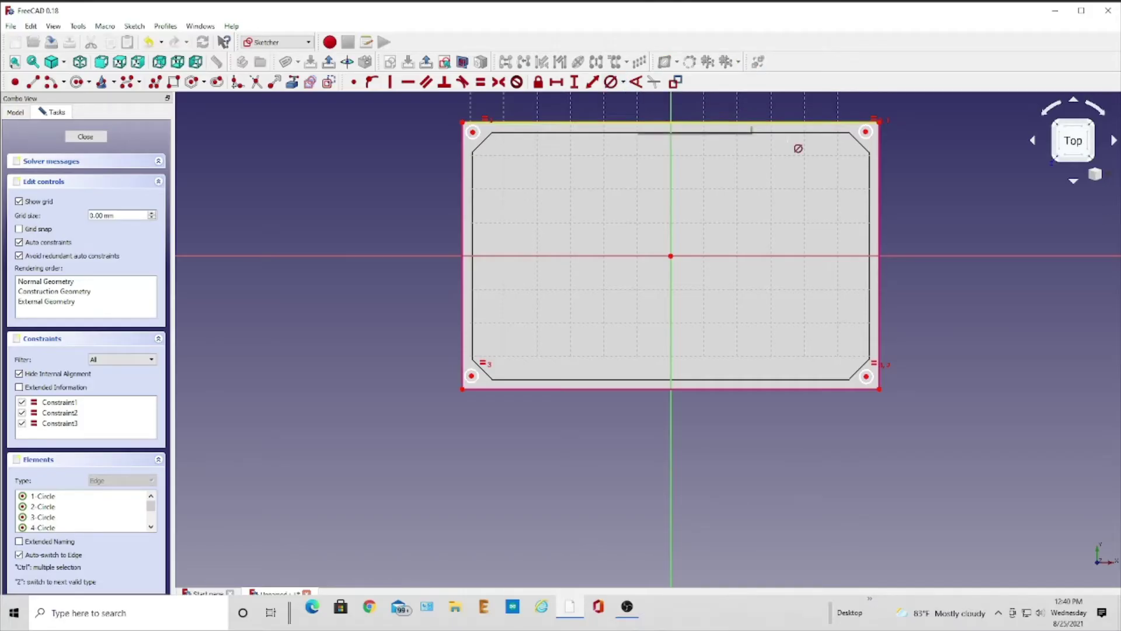
click(866, 132)
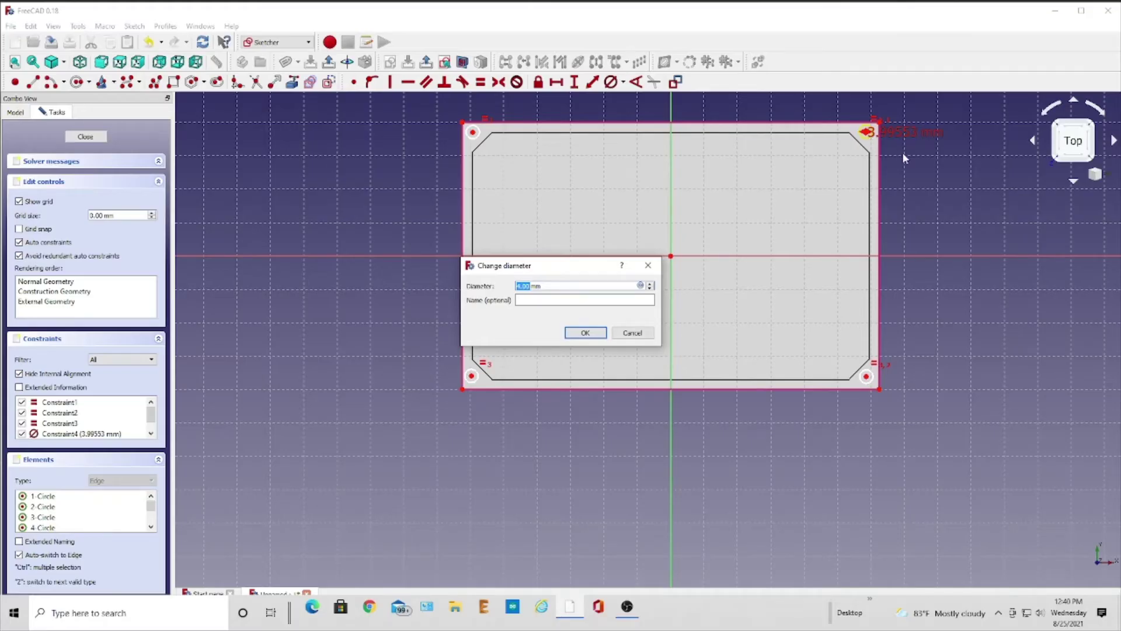
text(3)
click(585, 332)
scroll(831, 338, up, 2)
middle_drag(777, 268, 719, 474)
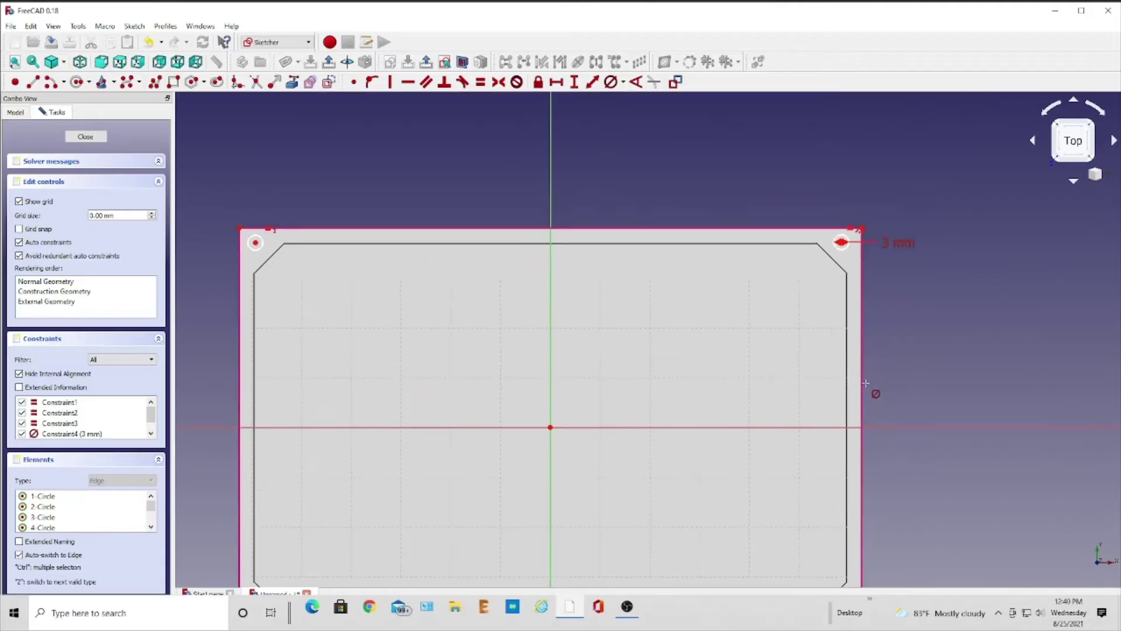
right_click(975, 321)
drag(904, 241, 898, 170)
Constrain the vertical distance between the upper-right circle's center and the box's adjacent outer corner to 4 mm
scroll(870, 244, up, 5)
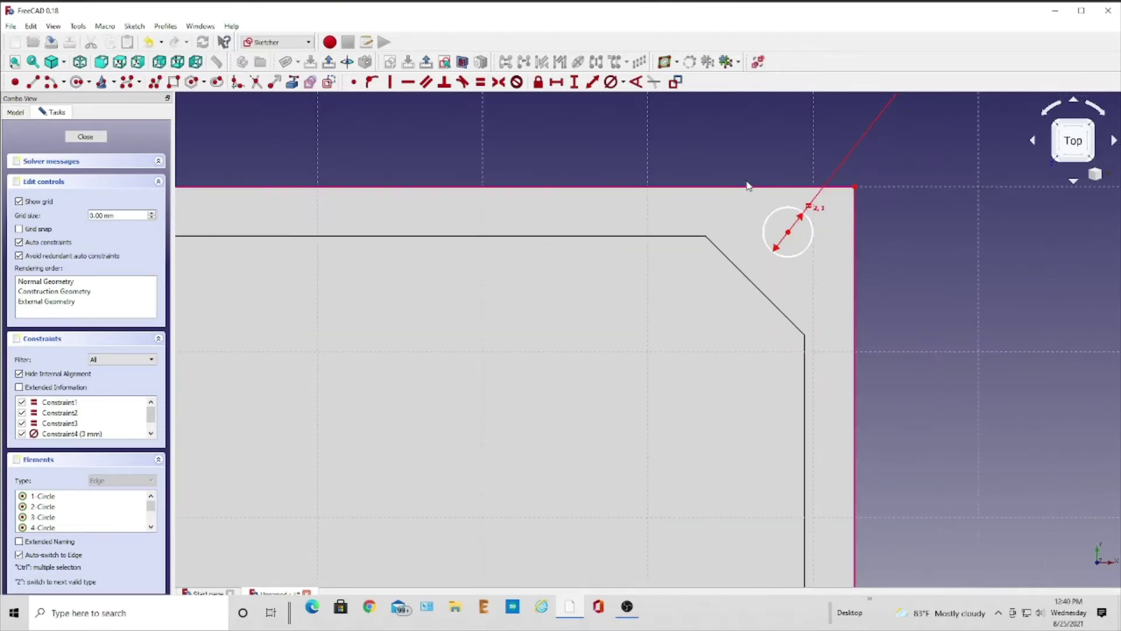
click(575, 83)
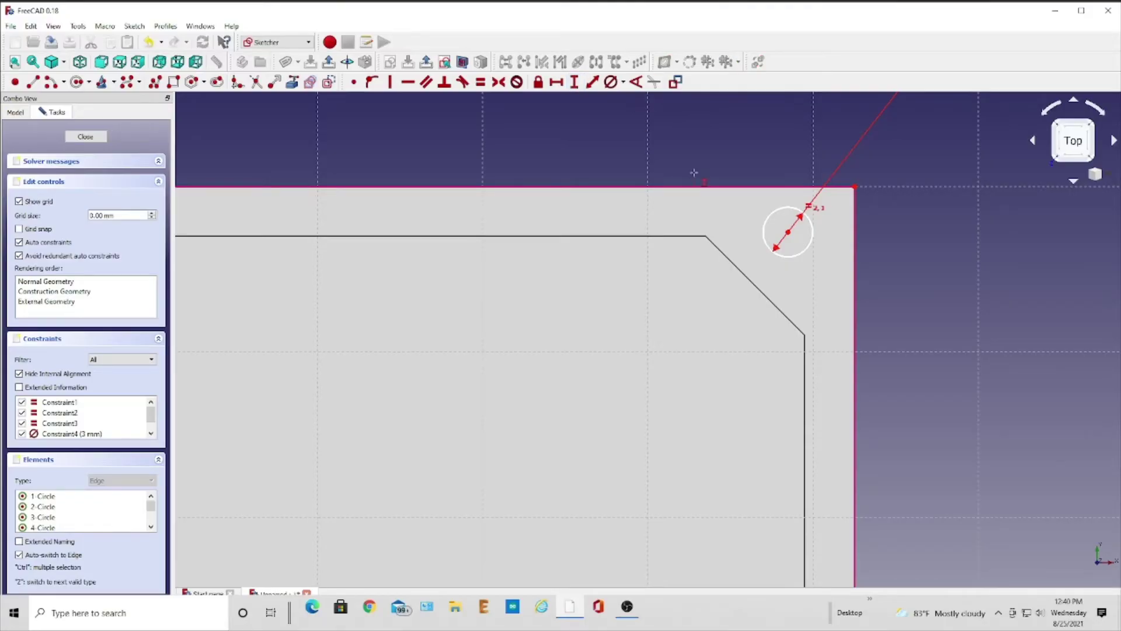
click(788, 232)
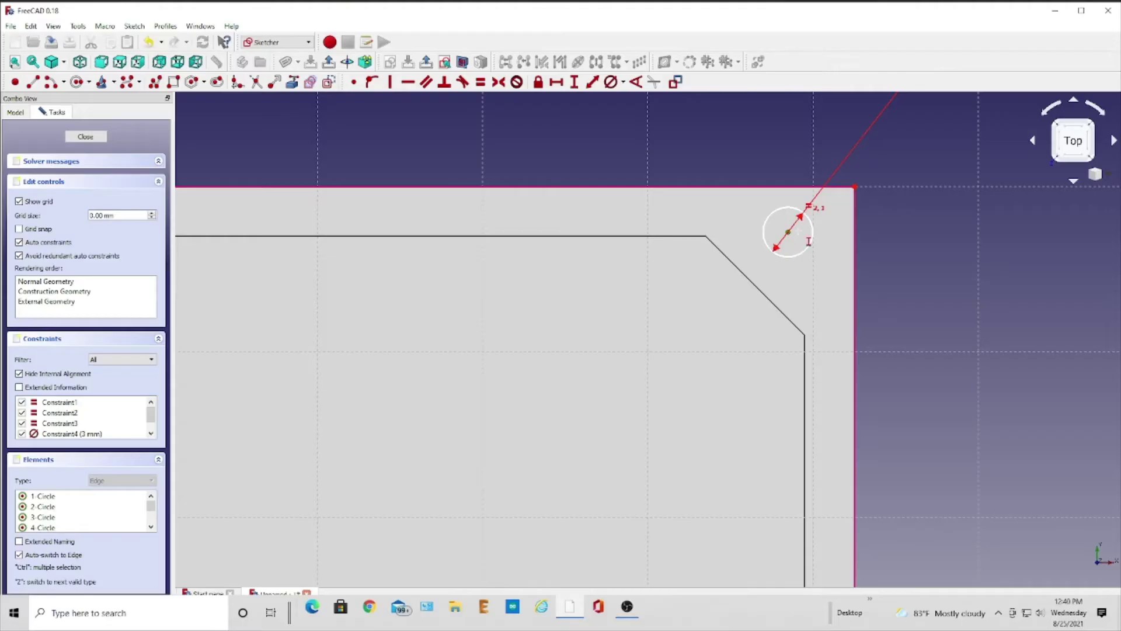
click(855, 187)
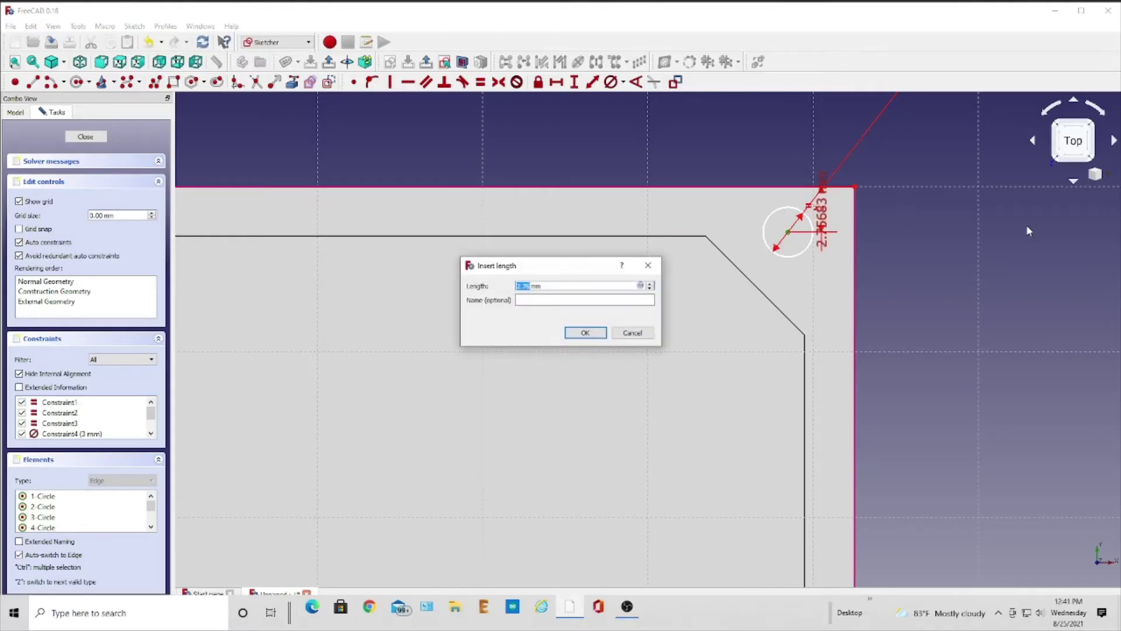
text(4)
key(Return)
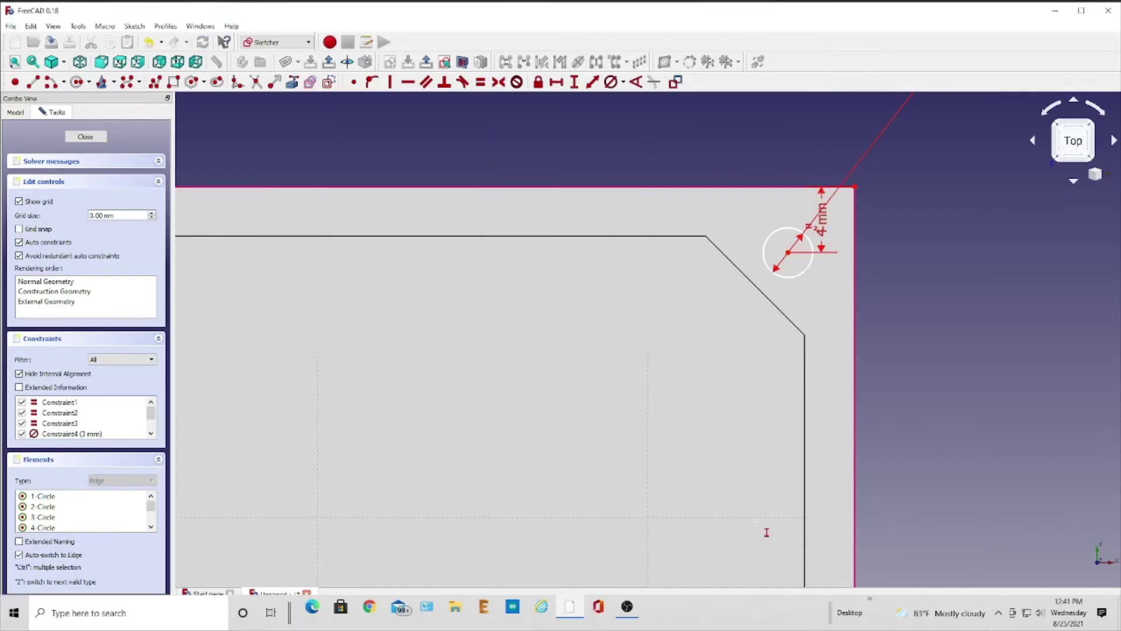
Constrain the lower-right circle's center to a vertical distance of 4 mm from the box's adjacent outer corner
mouse_move(664, 461)
middle_down()
mouse_move(756, 268)
mouse_move(796, 3)
middle_up()
scroll(823, 301, down, 4)
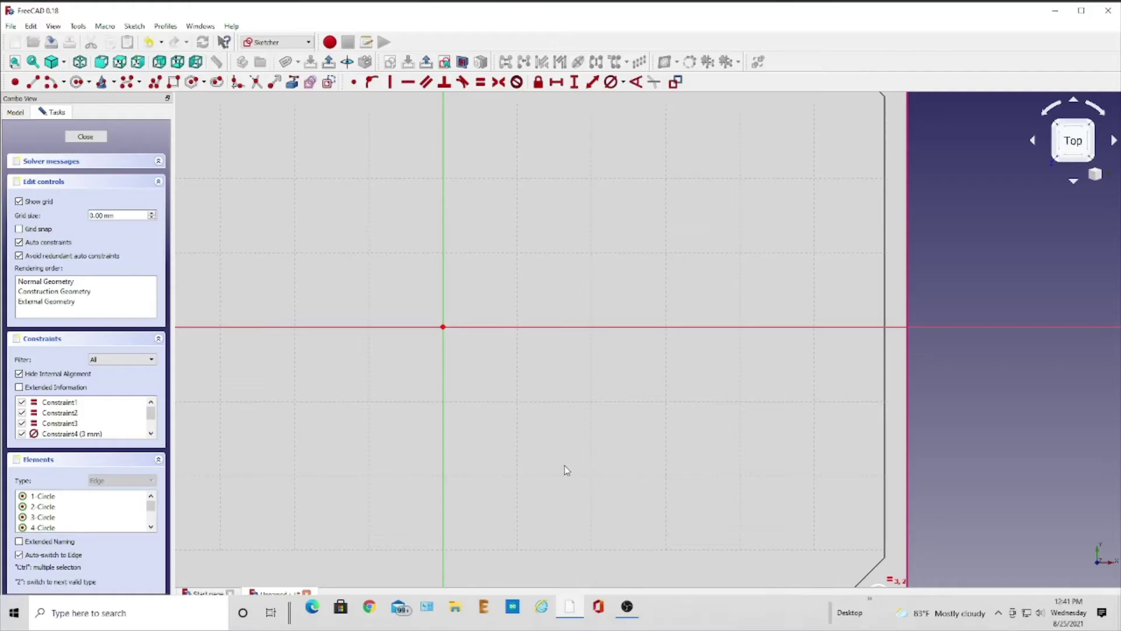
middle_drag(564, 468, 663, 271)
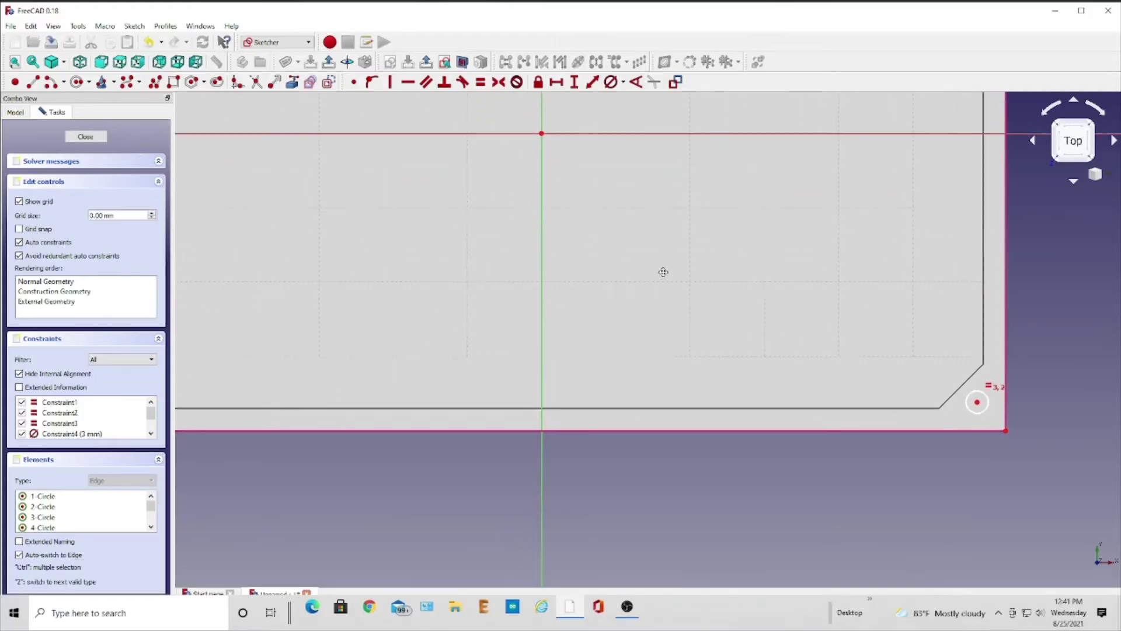
click(977, 401)
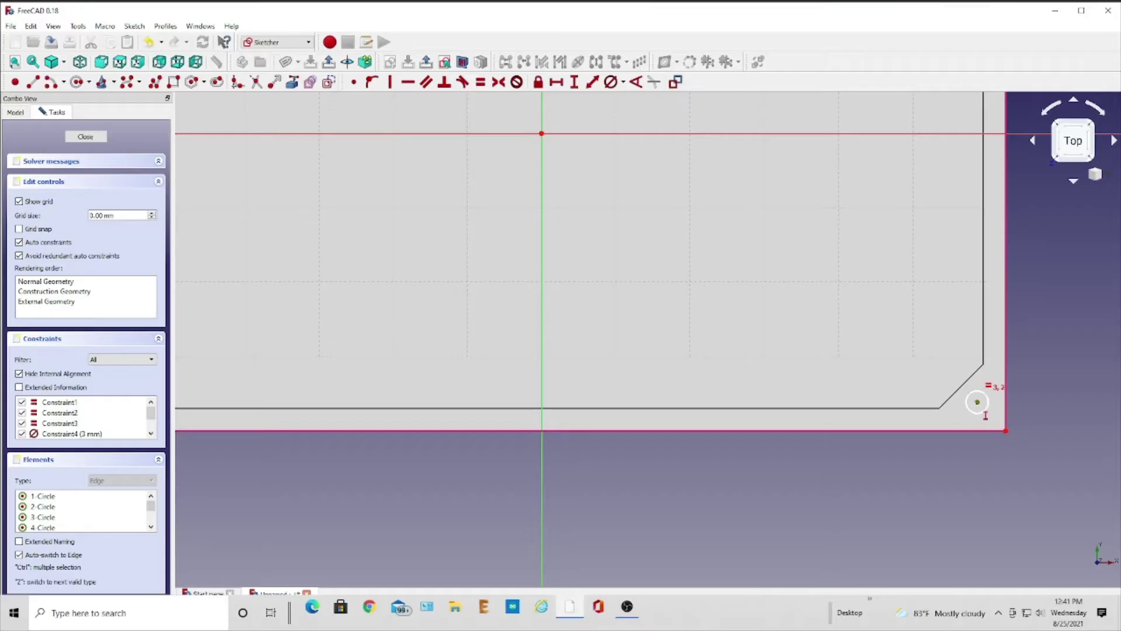
click(1006, 430)
text(4)
key(Return)
Set a 4 mm vertical distance between the lower-left circle's center and the box's lower-left outer corner
middle_drag(447, 349, 844, 341)
scroll(843, 341, down, 2)
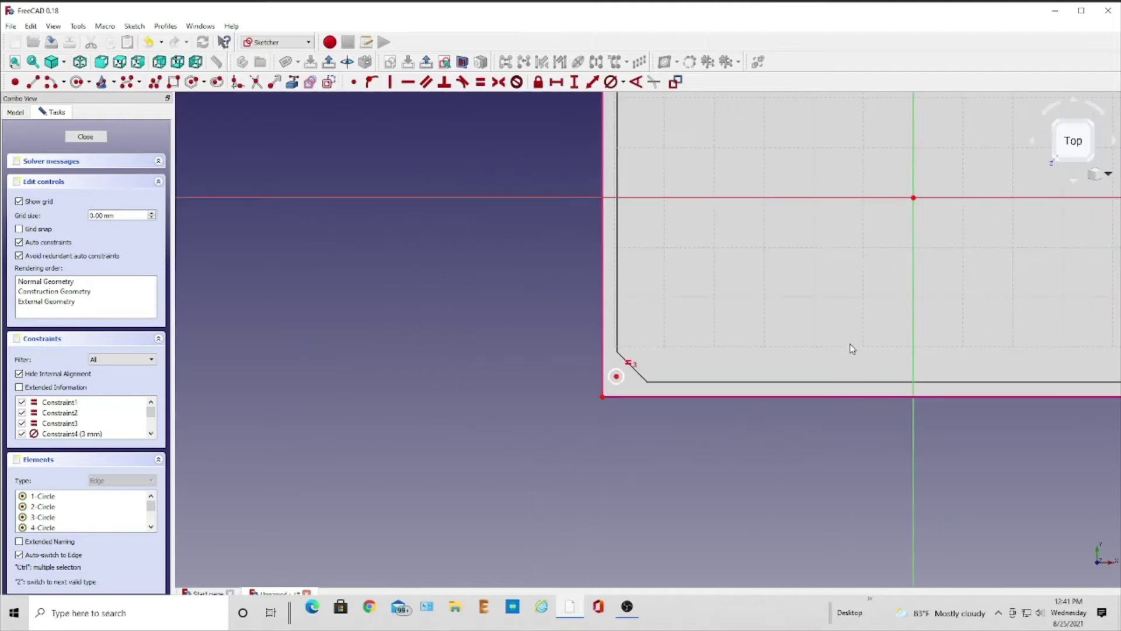
click(616, 376)
click(602, 397)
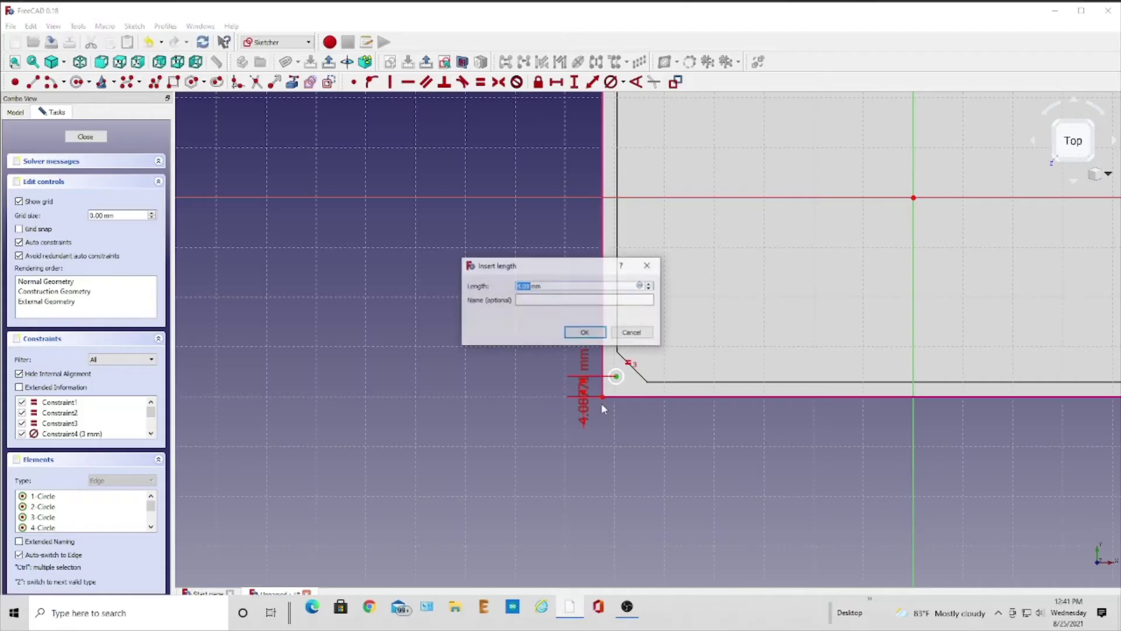
text(4)
key(Return)
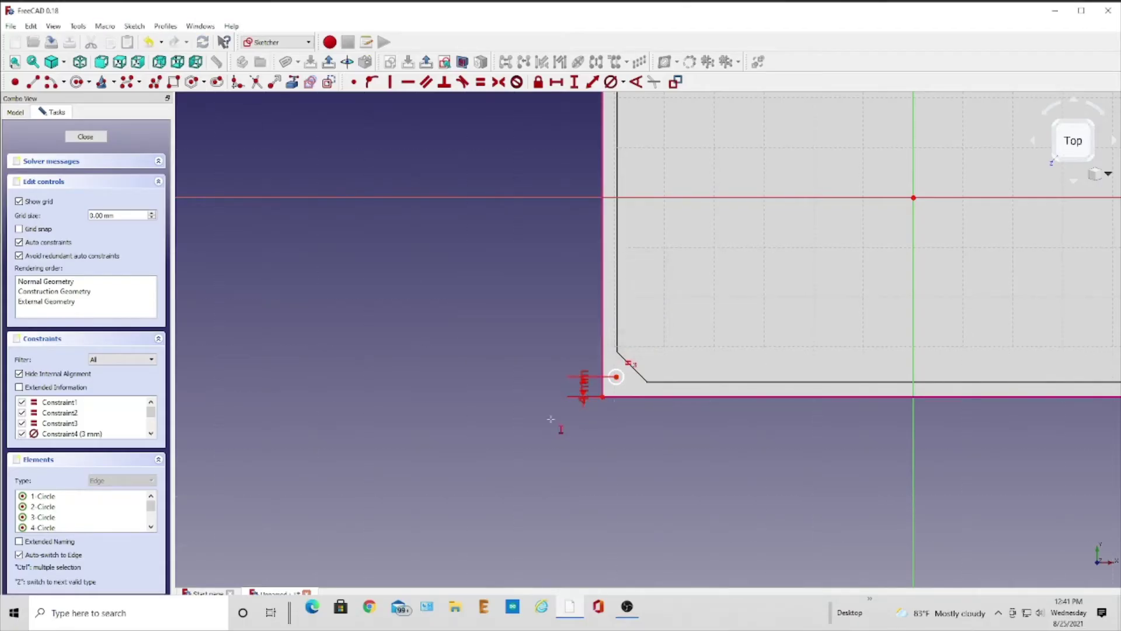
Set a 4 mm vertical distance between the upper-left circle's center and the box's upper-left outer corner
middle_drag(921, 290, 870, 555)
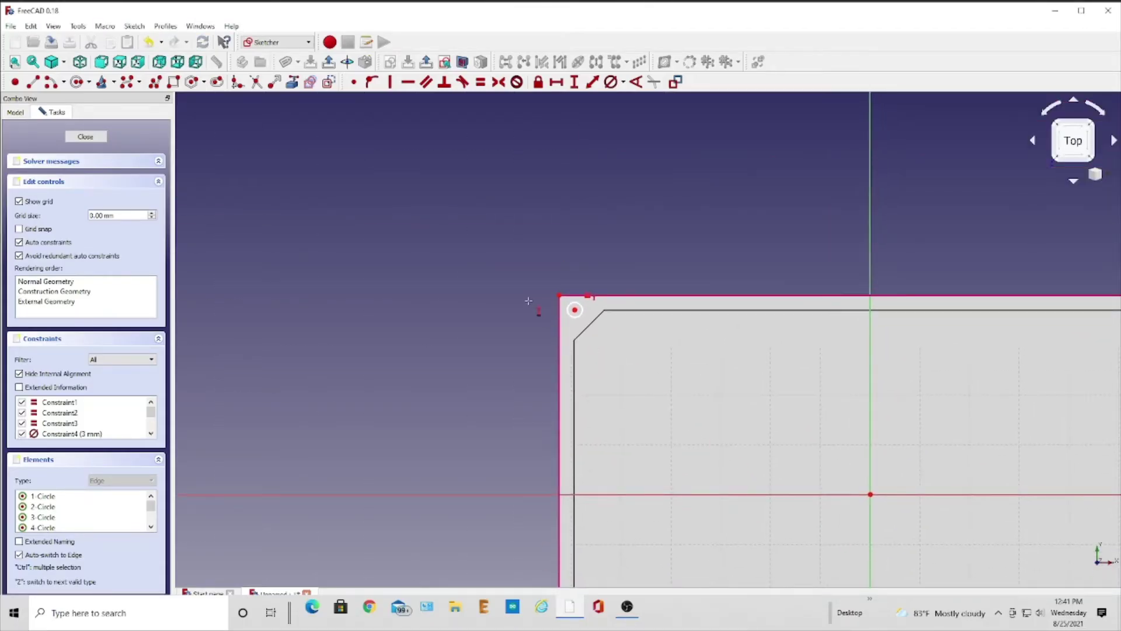
click(575, 309)
click(559, 295)
key(Return)
Constrain the horizontal distance between the upper-left circle's center and the adjacent outer corner to 4 mm
click(556, 82)
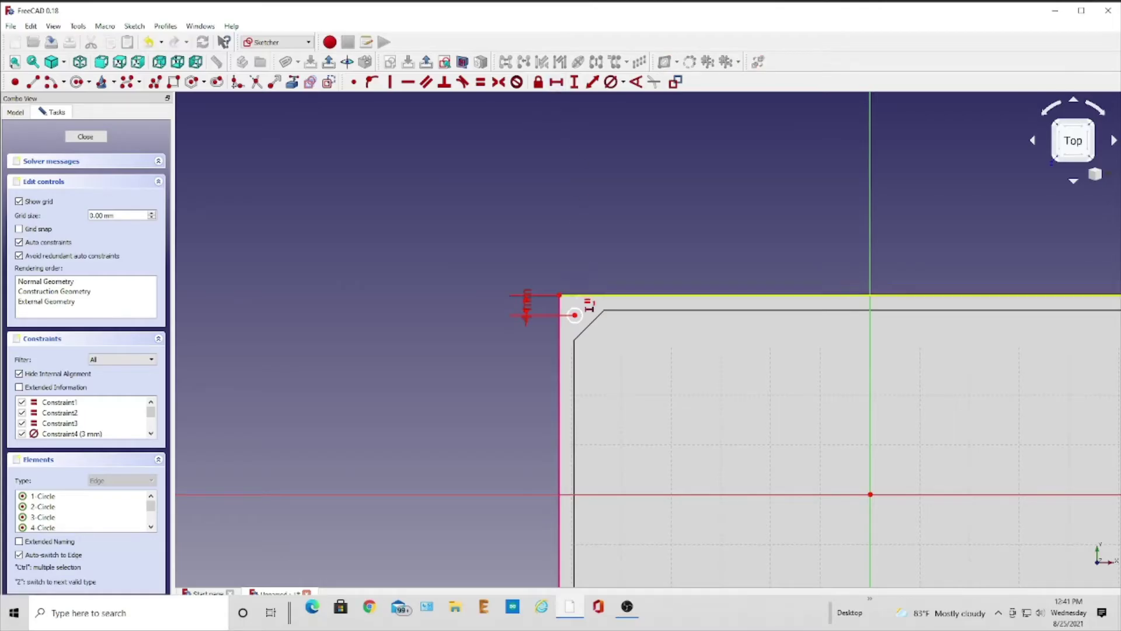
click(575, 316)
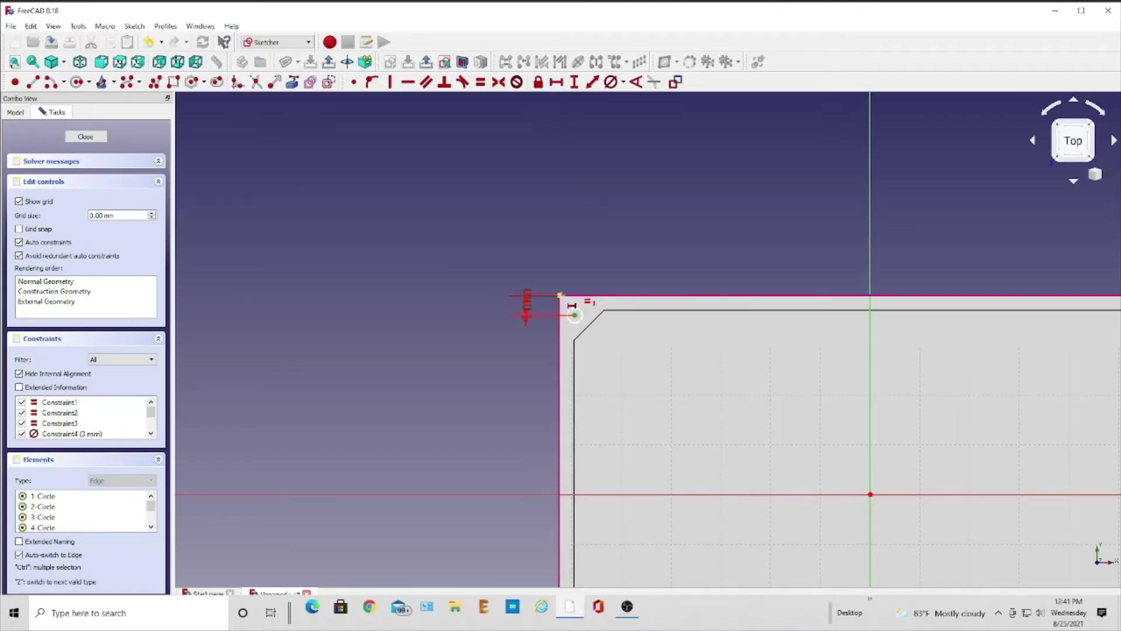
click(560, 296)
text(4)
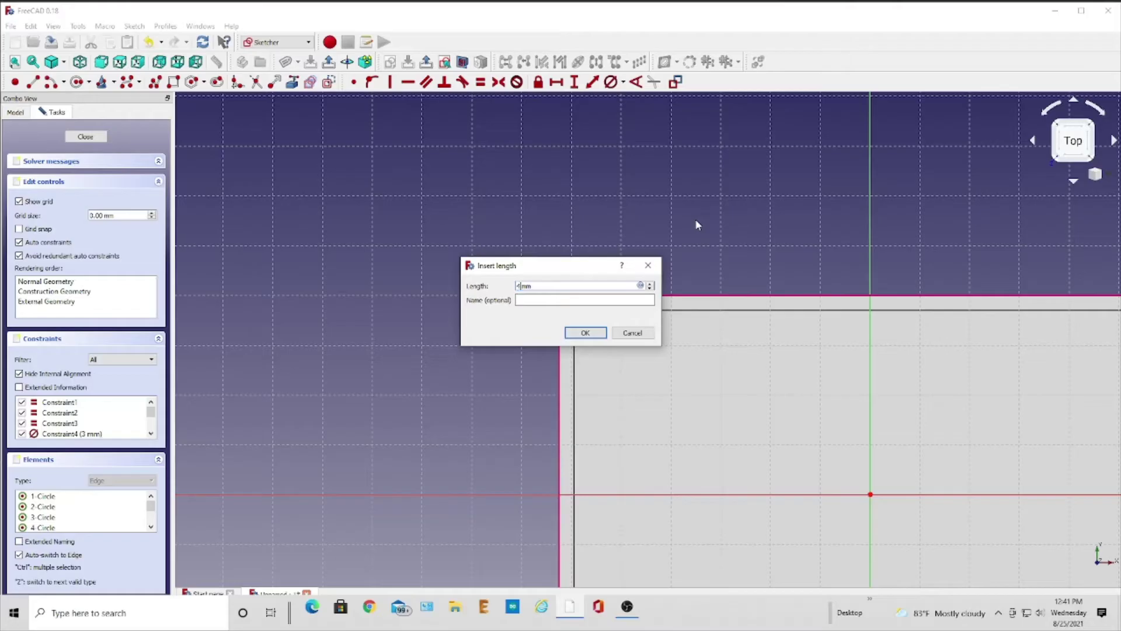
key(Return)
Constrain the upper-right circle's center to a horizontal distance of 4 mm from the box's upper-right outer corner
mouse_move(790, 361)
middle_down()
mouse_move(545, 339)
mouse_move(317, 243)
middle_up()
scroll(681, 290, up, 4)
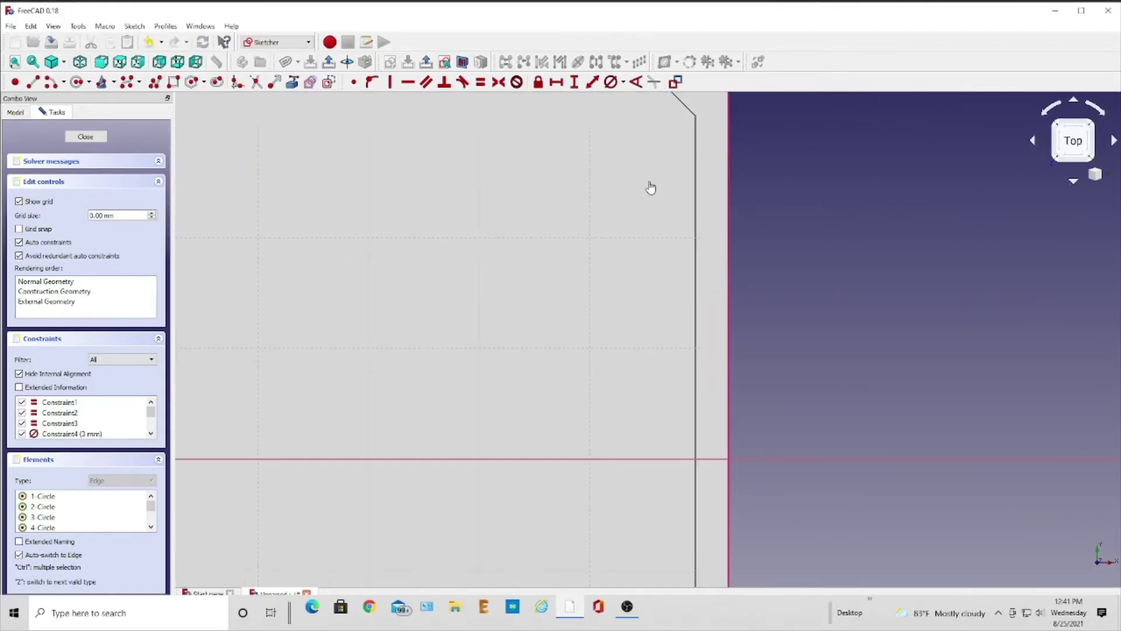
middle_drag(620, 205, 674, 381)
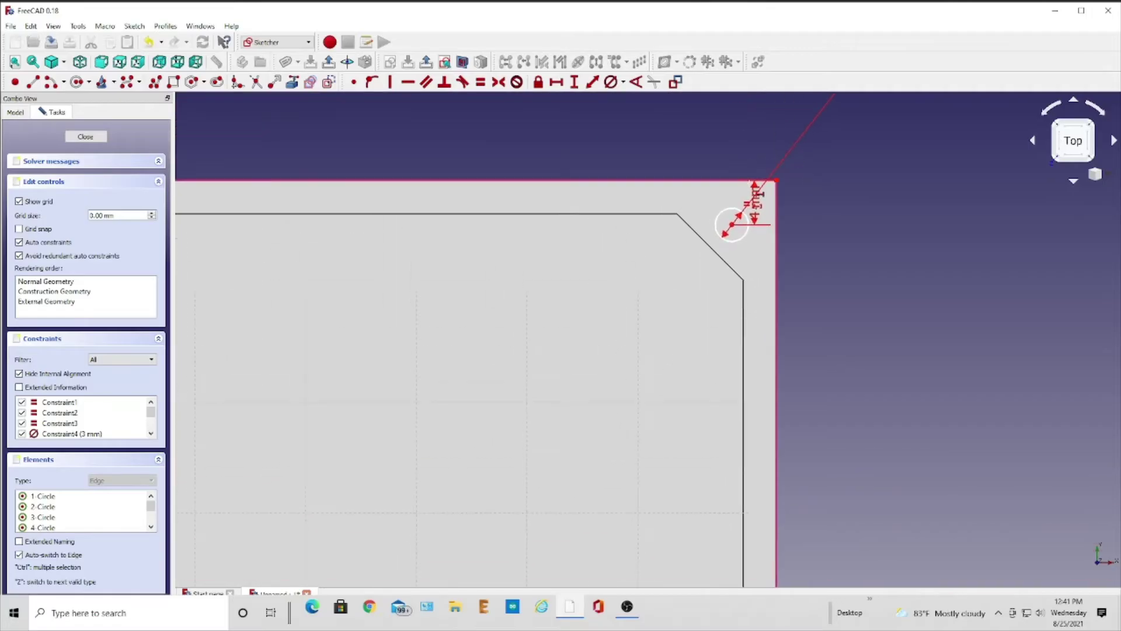
click(732, 225)
click(778, 179)
key(shift+h)
text(4)
key(Return)
Set a 4 mm horizontal distance between the lower-right circle's center and the box's lower-right outer corner
mouse_move(555, 484)
middle_down()
mouse_move(768, 5)
mouse_move(720, 6)
middle_up()
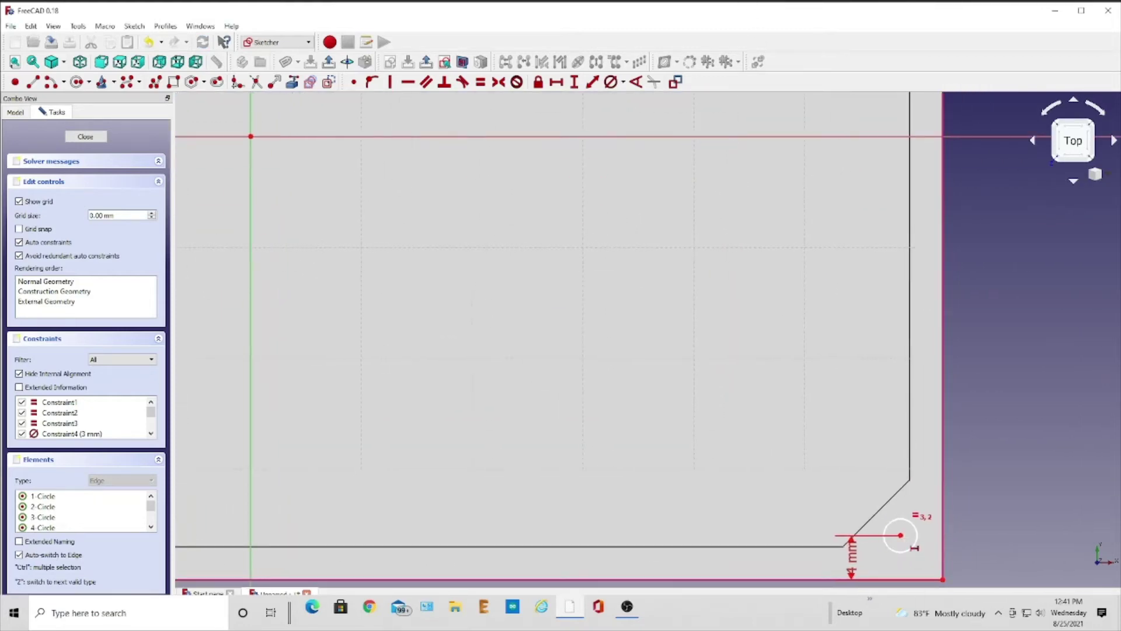
click(901, 536)
click(942, 580)
text(4)
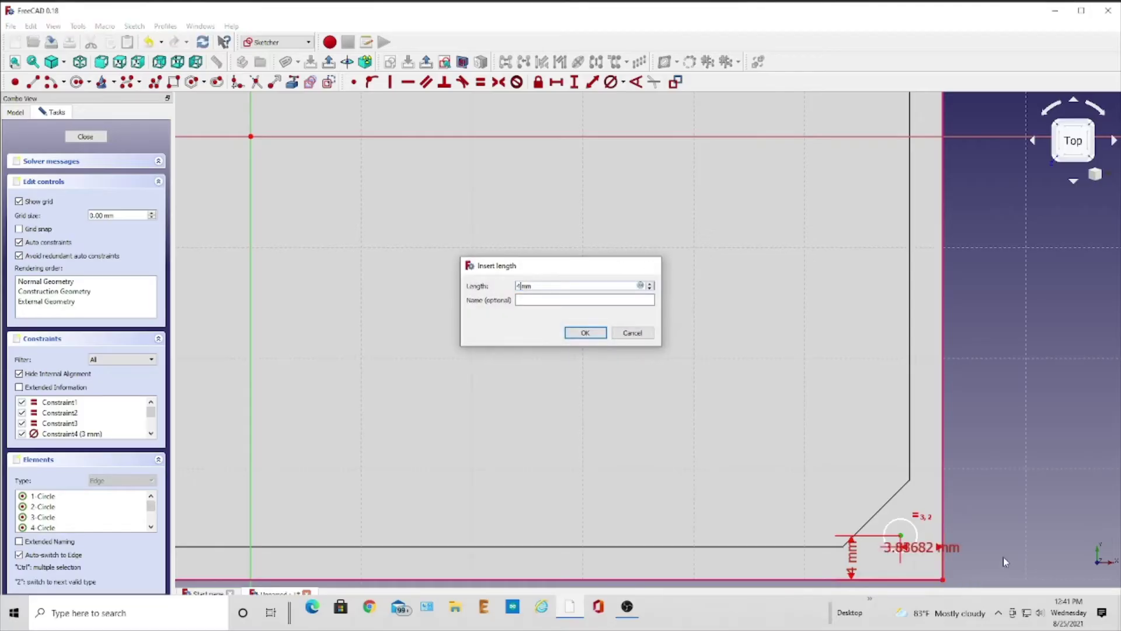
key(Return)
Set a 4 mm horizontal distance between the lower-left circle's center and the box's lower-left outer corner
mouse_move(523, 454)
middle_down()
mouse_move(803, 385)
mouse_move(1111, 355)
mouse_move(1120, 375)
middle_up()
middle_drag(456, 403, 696, 360)
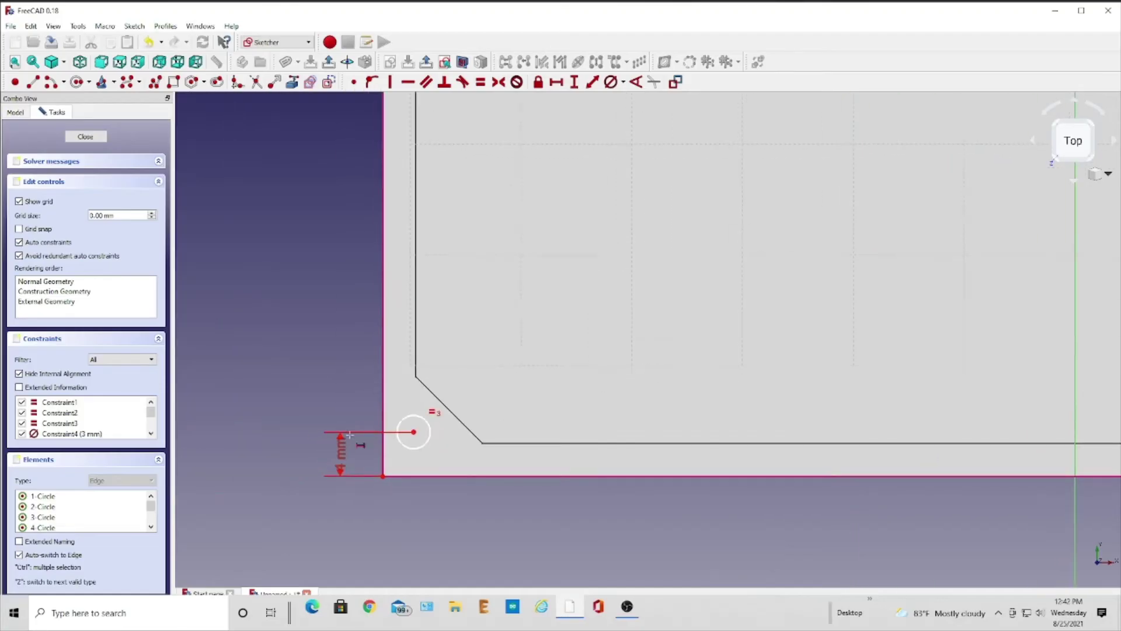
click(414, 432)
click(383, 477)
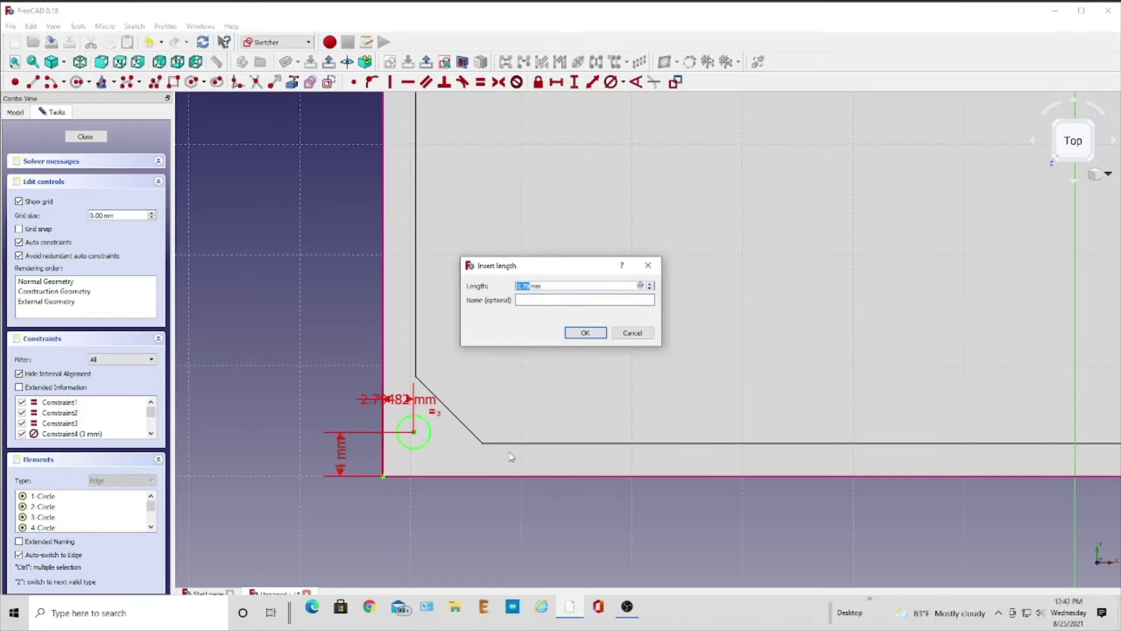
text(4)
key(Return)
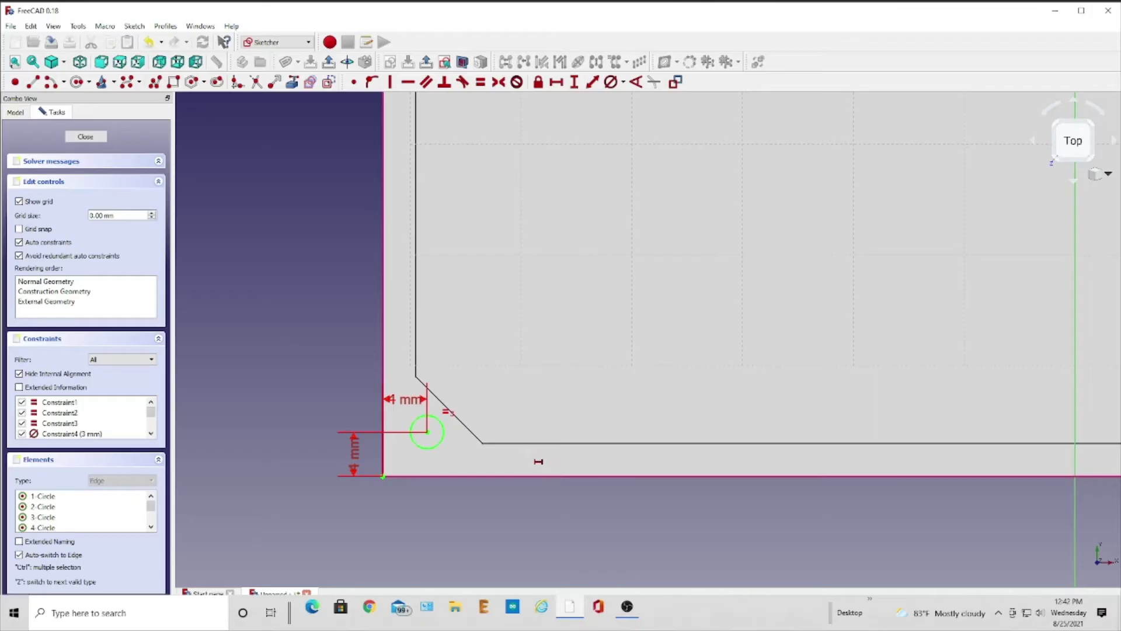
scroll(520, 384, up, 2)
scroll(518, 389, down, 4)
scroll(704, 321, down, 5)
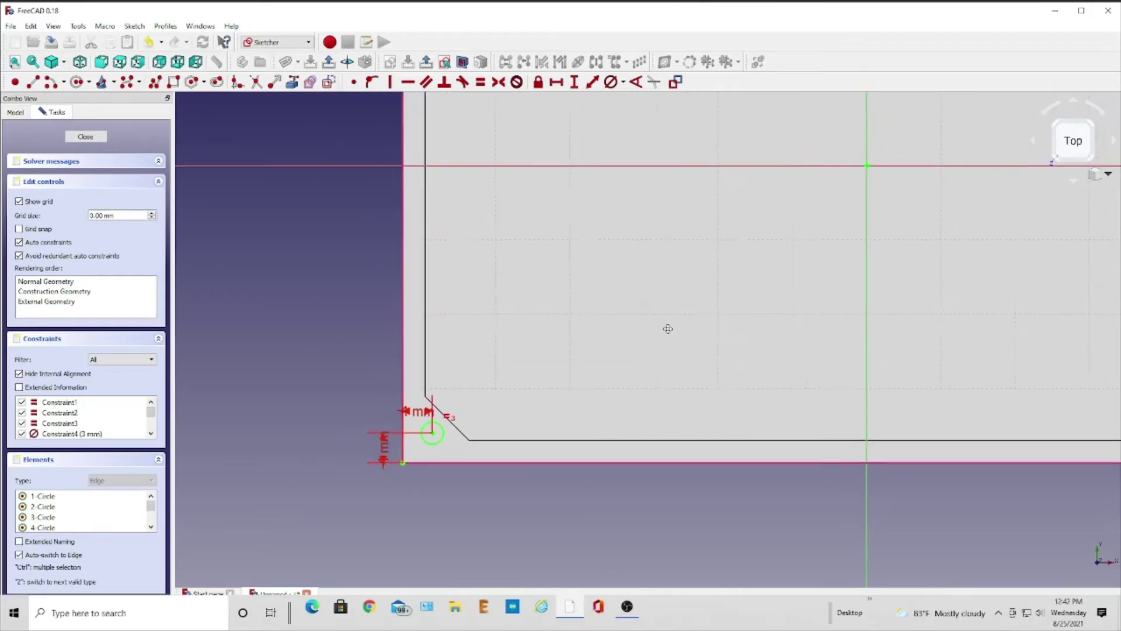
Finish the rim-circle sketch and start a Hole feature from it with a threaded ISO metric coarse profile
scroll(504, 410, up, 2)
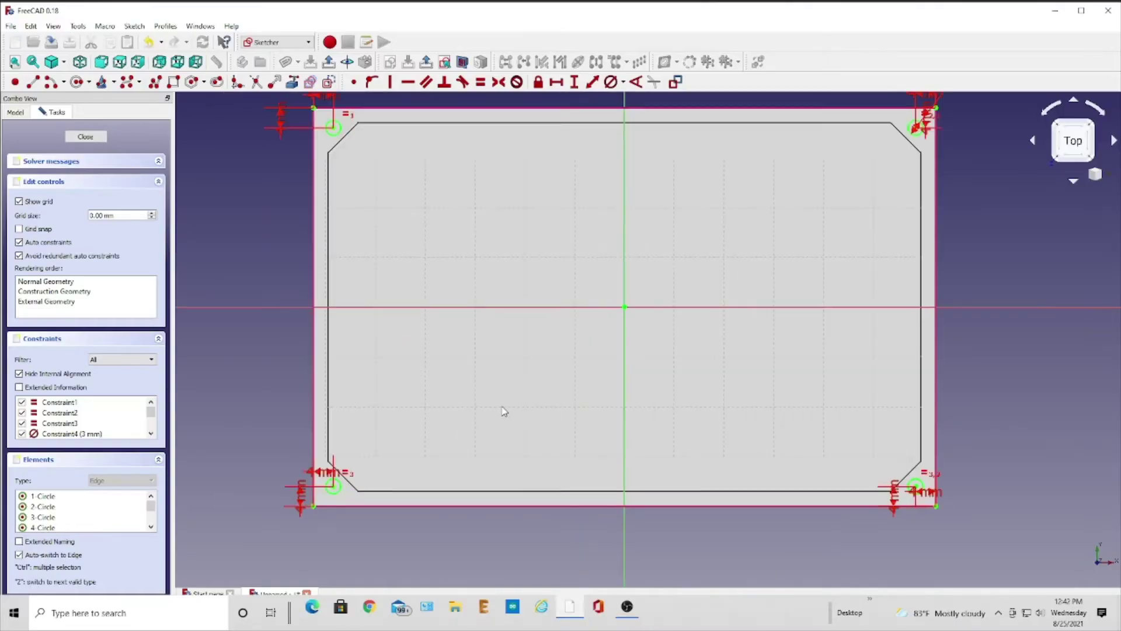
click(329, 62)
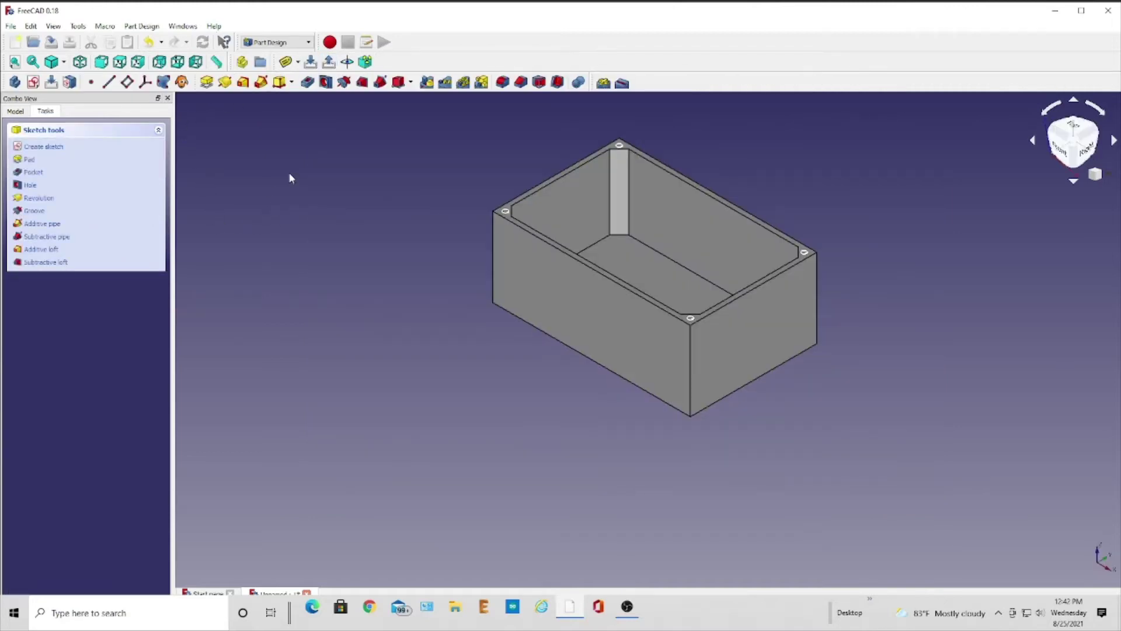
click(325, 82)
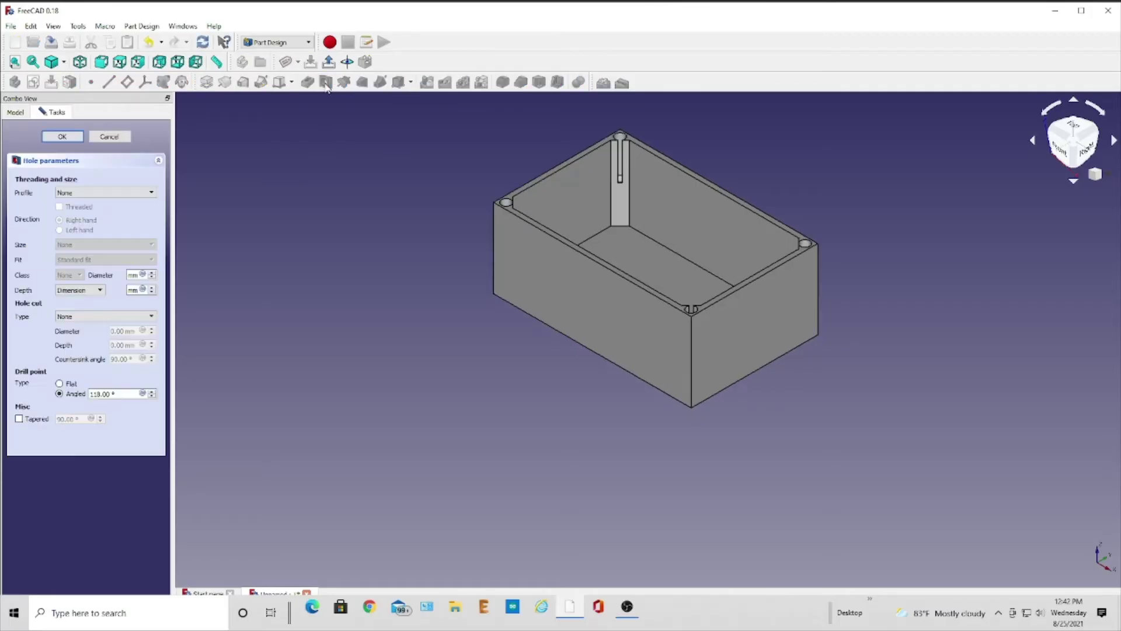
click(152, 193)
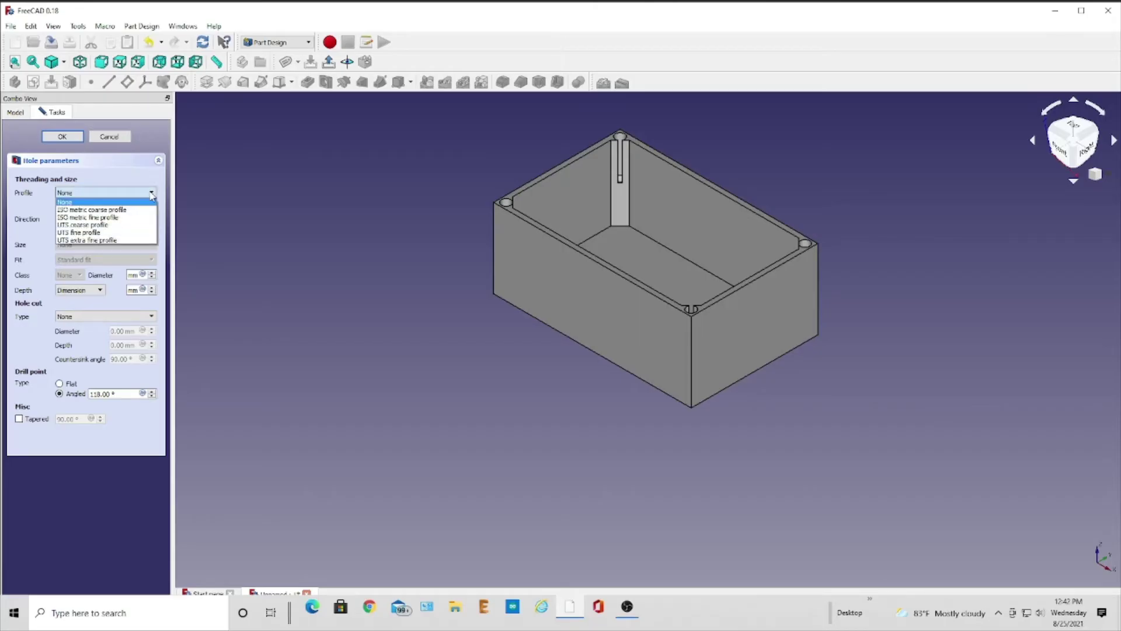
click(110, 209)
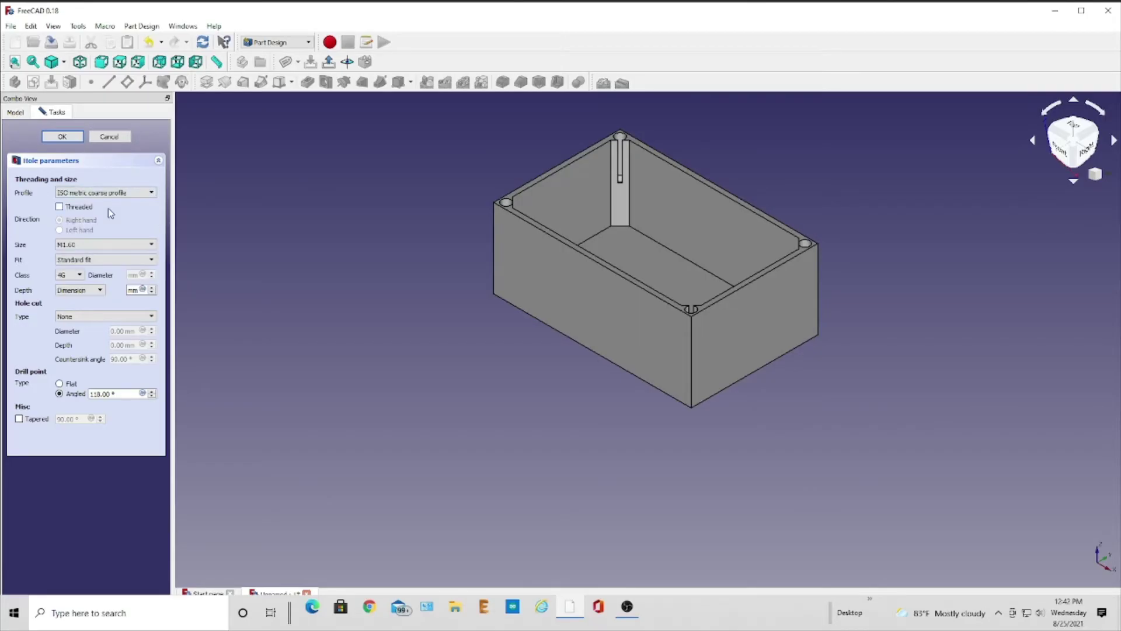
click(59, 206)
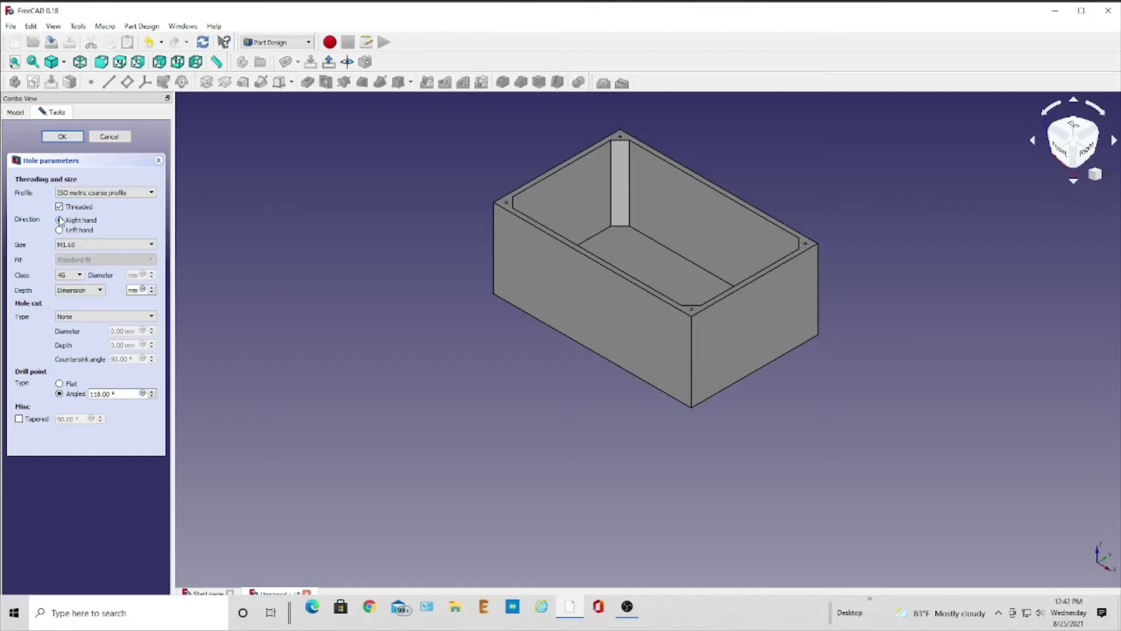
Set the rim holes' thread size to M2.50, keep the hole cut type at None, and complete the Hole feature
click(151, 245)
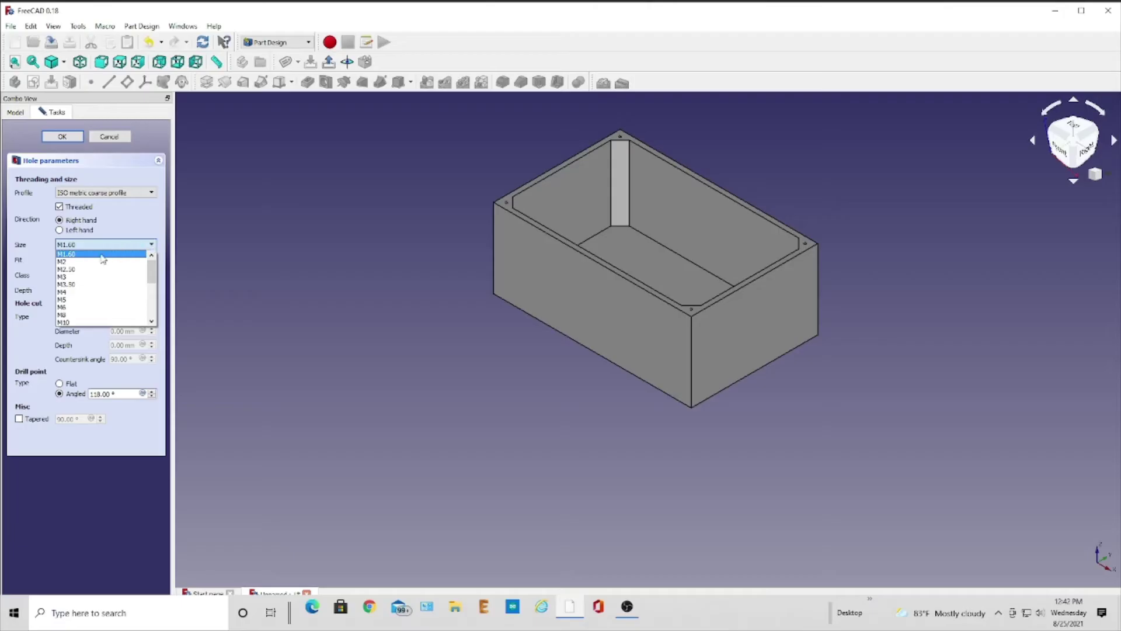
click(81, 269)
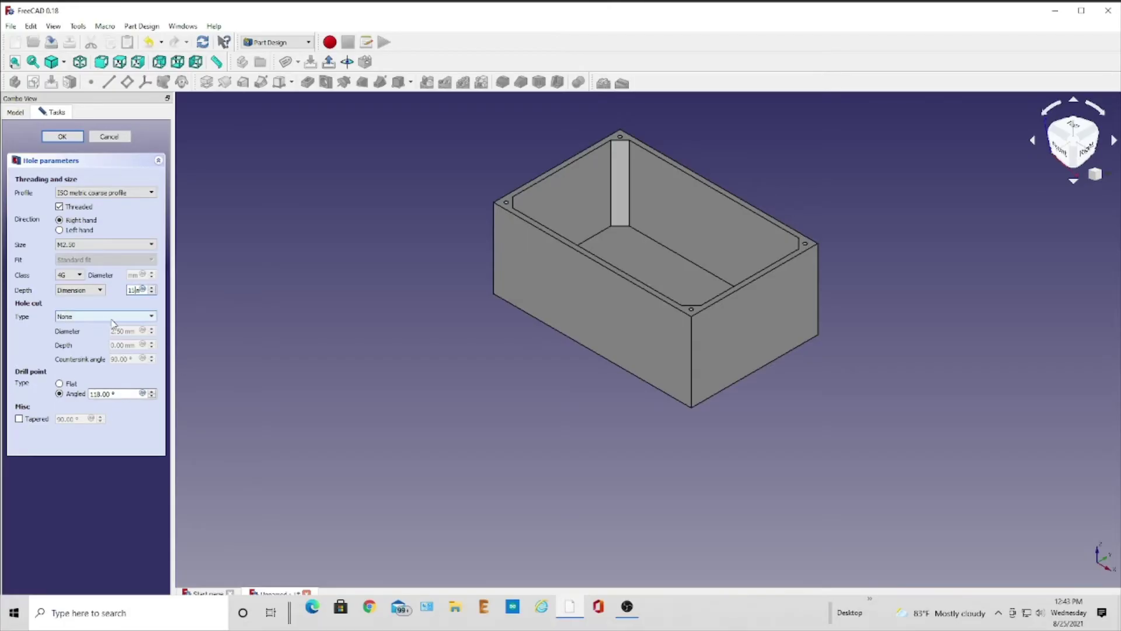
click(152, 318)
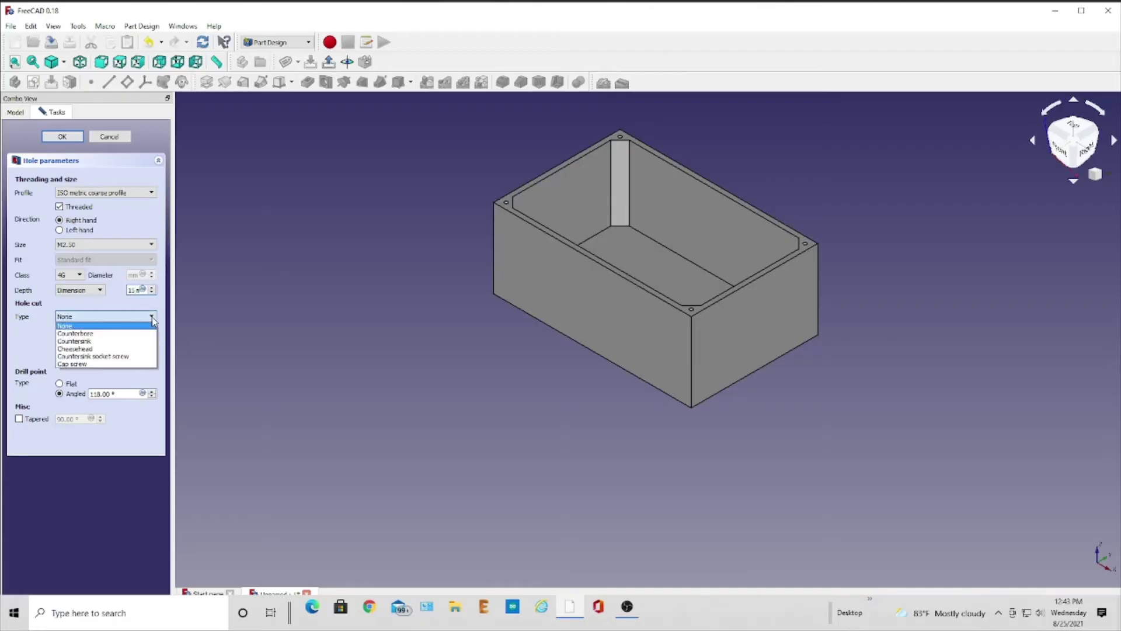
click(153, 318)
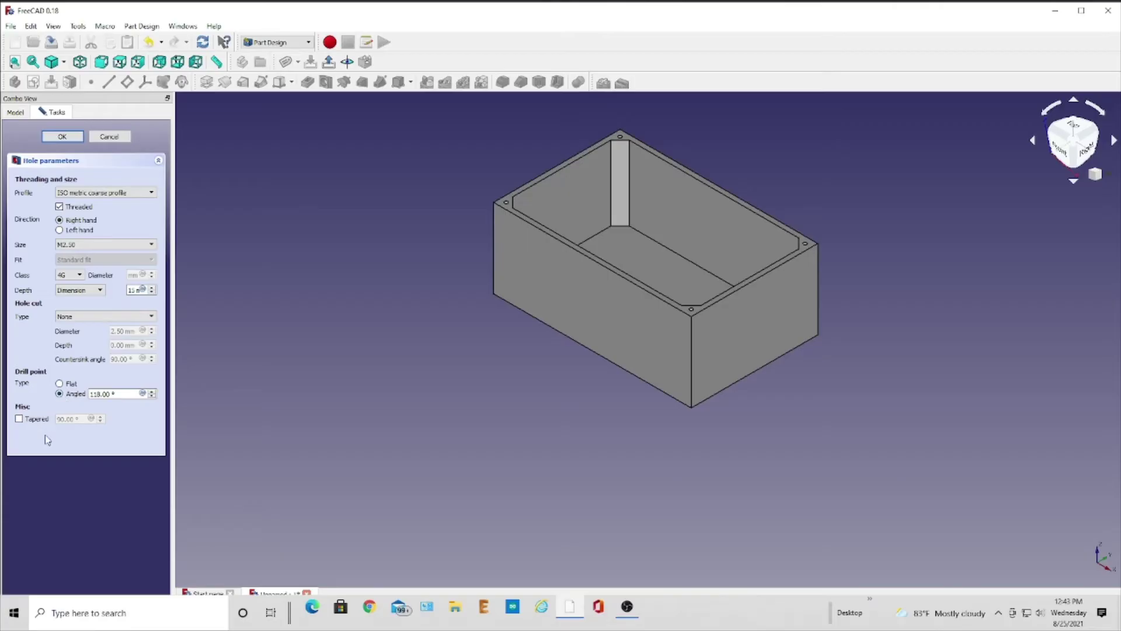
click(70, 139)
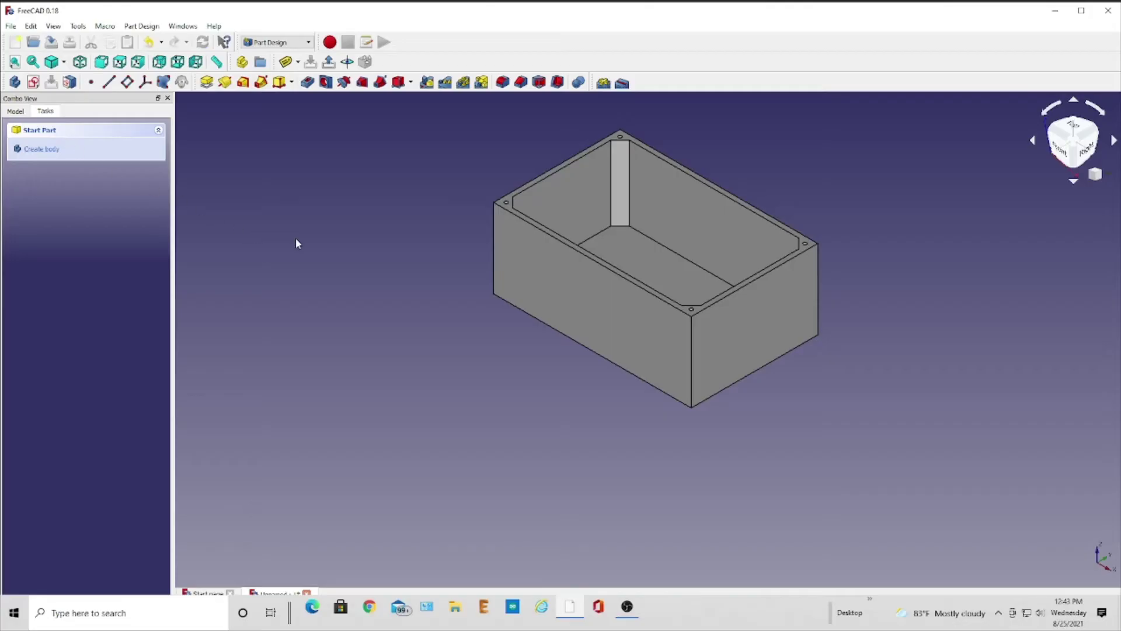
Create a sketch on the box's top rim face and reference the rim's four outer edges as external geometry
scroll(287, 247, down, 2)
scroll(287, 247, up, 2)
middle_drag(405, 275, 410, 356)
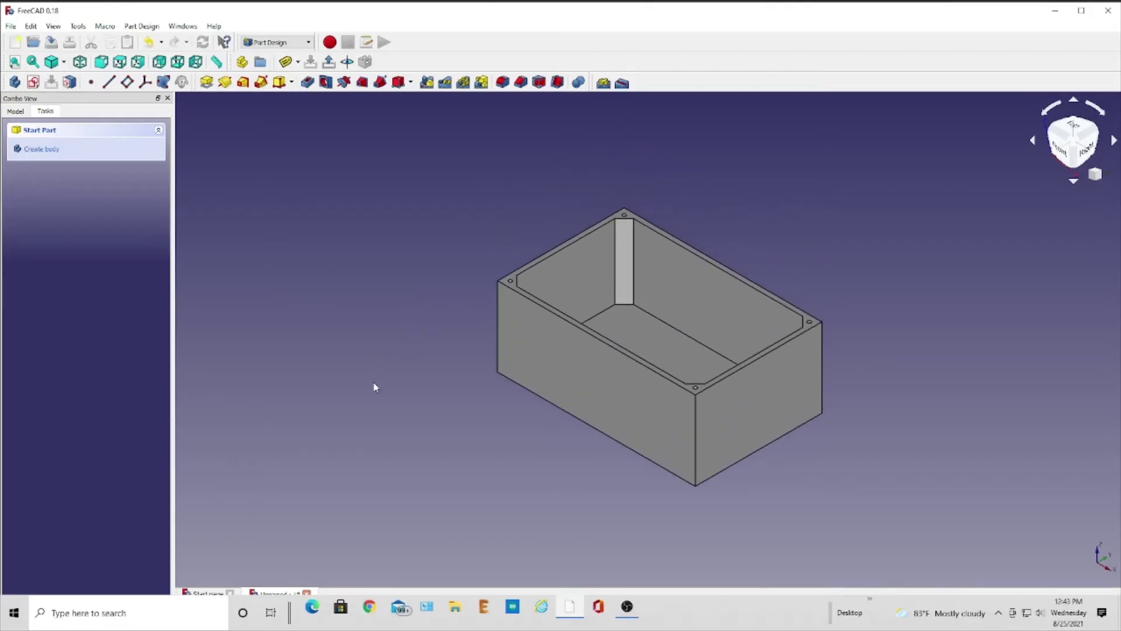
click(514, 288)
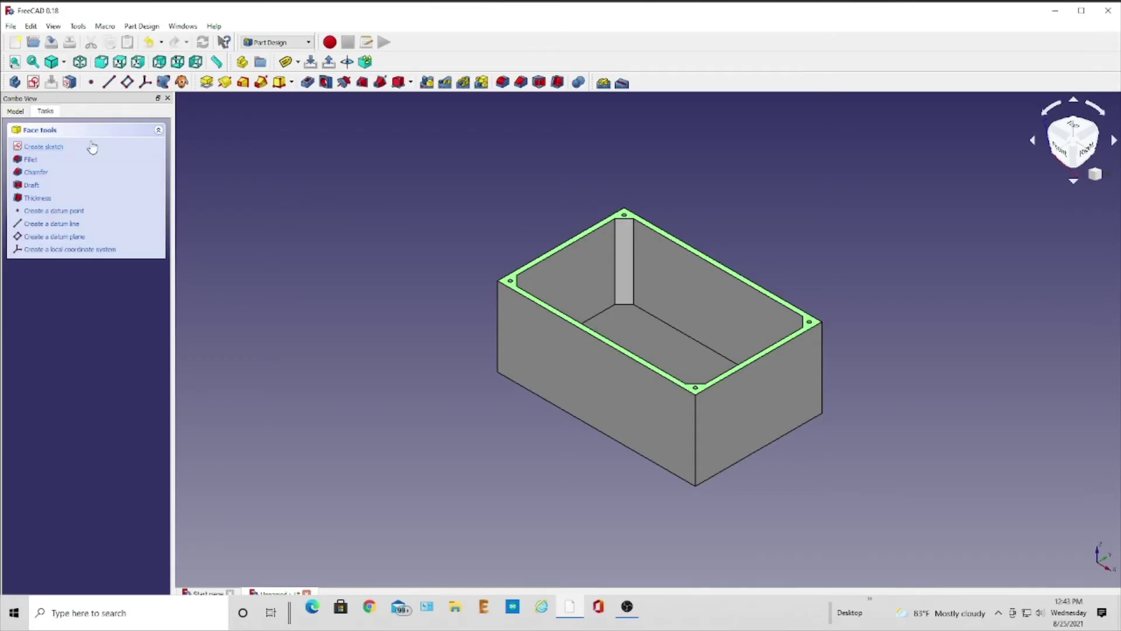
click(46, 147)
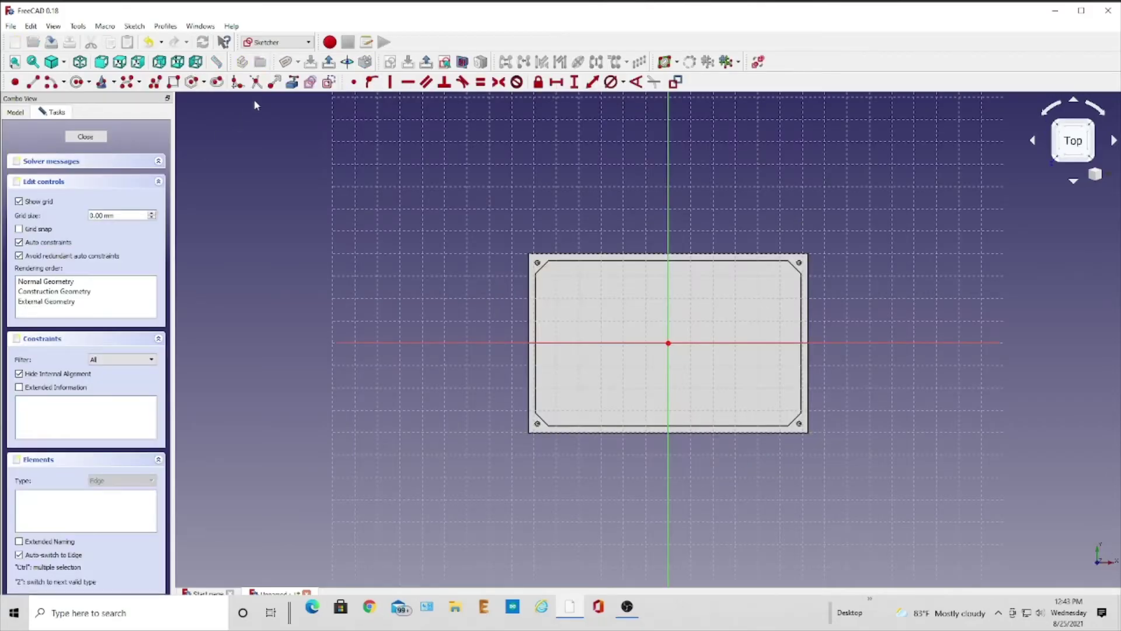
click(292, 82)
click(584, 254)
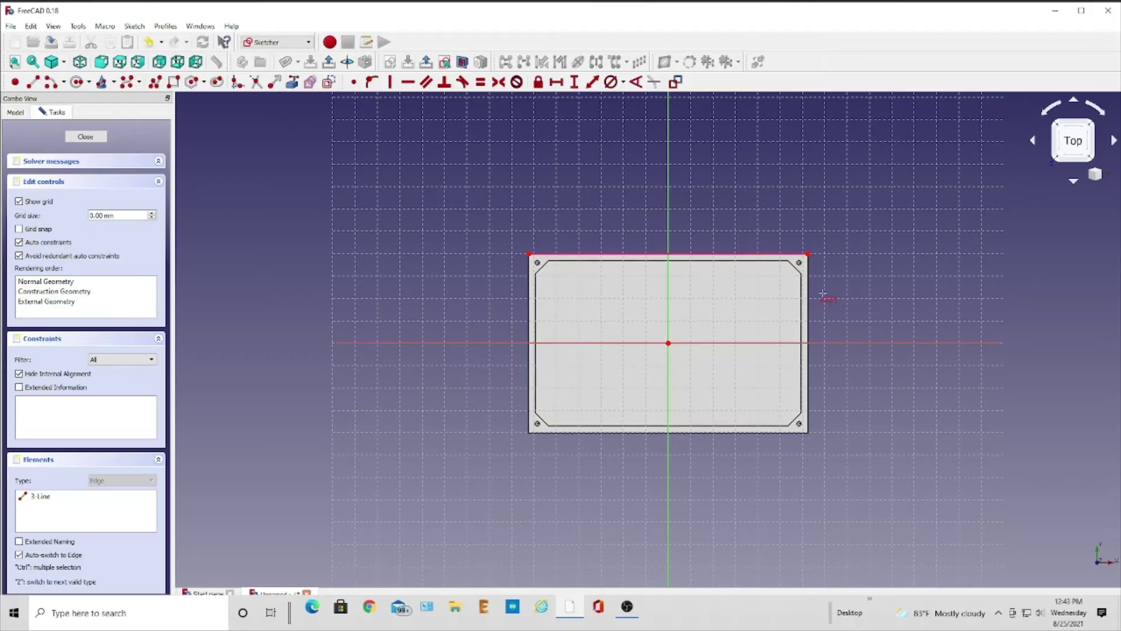
click(807, 357)
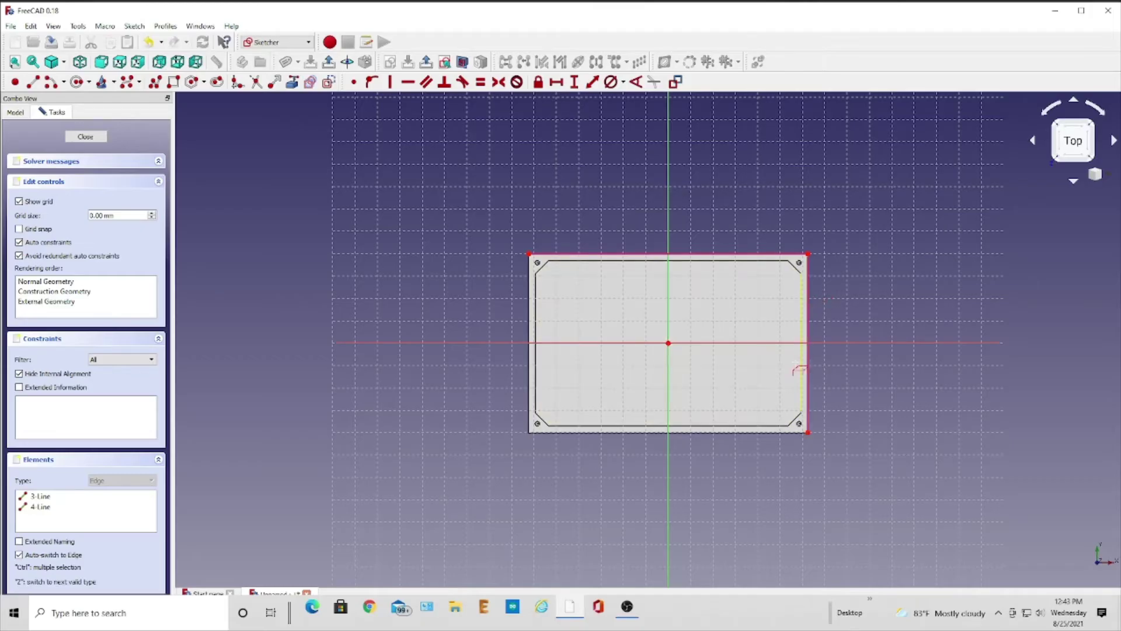
click(730, 432)
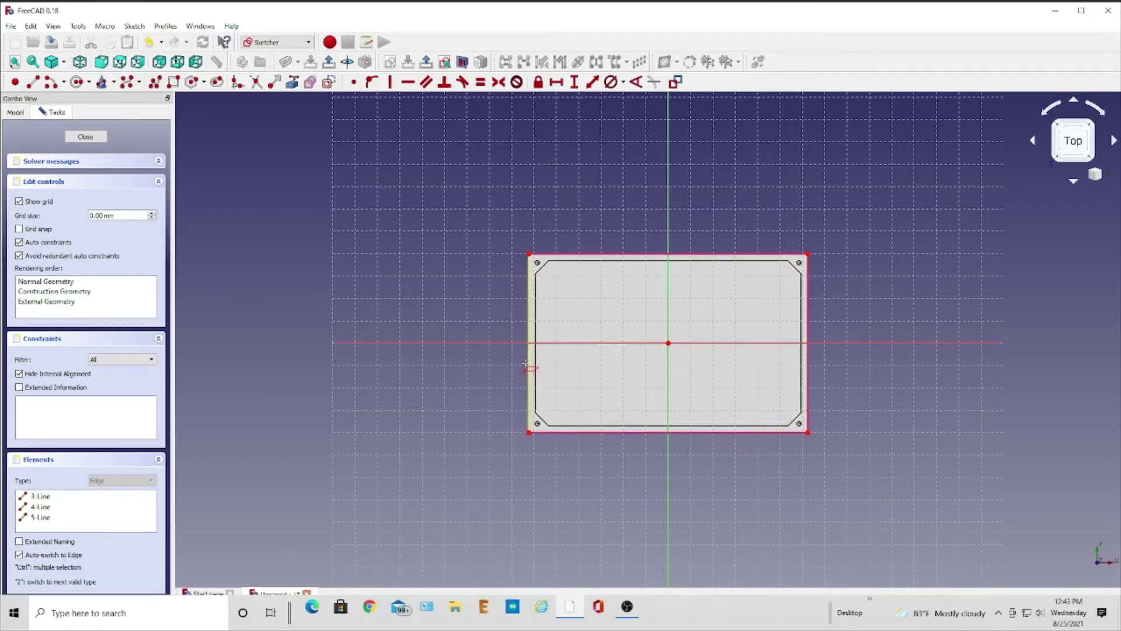
click(530, 369)
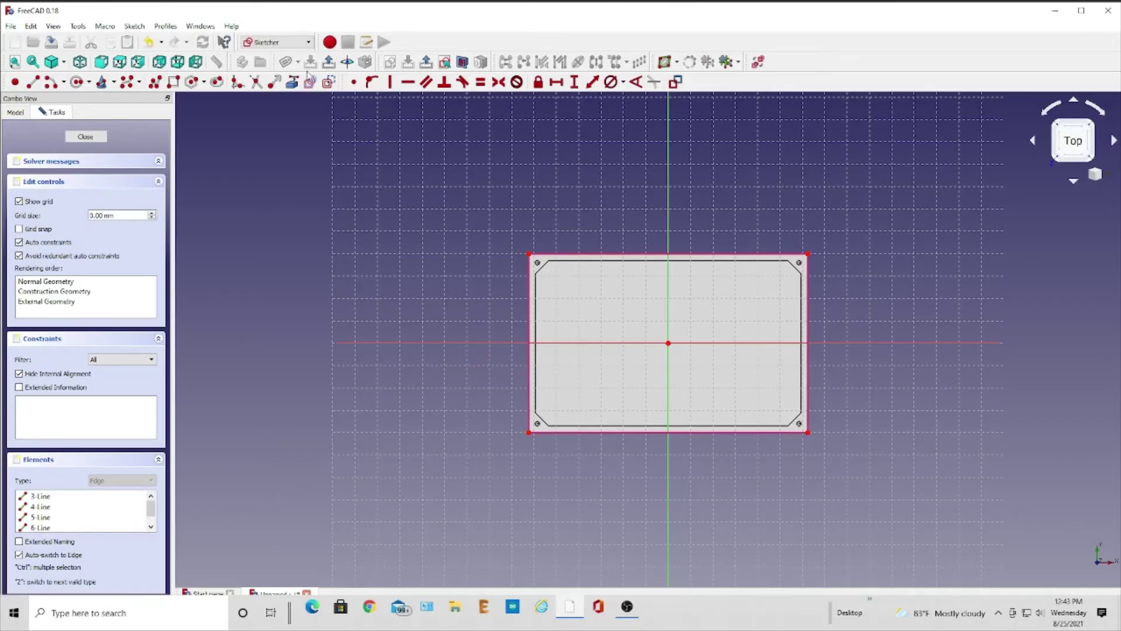
Draw a rectangle inside the box outline and make two diagonally opposite corners symmetric about the origin
click(174, 82)
click(774, 404)
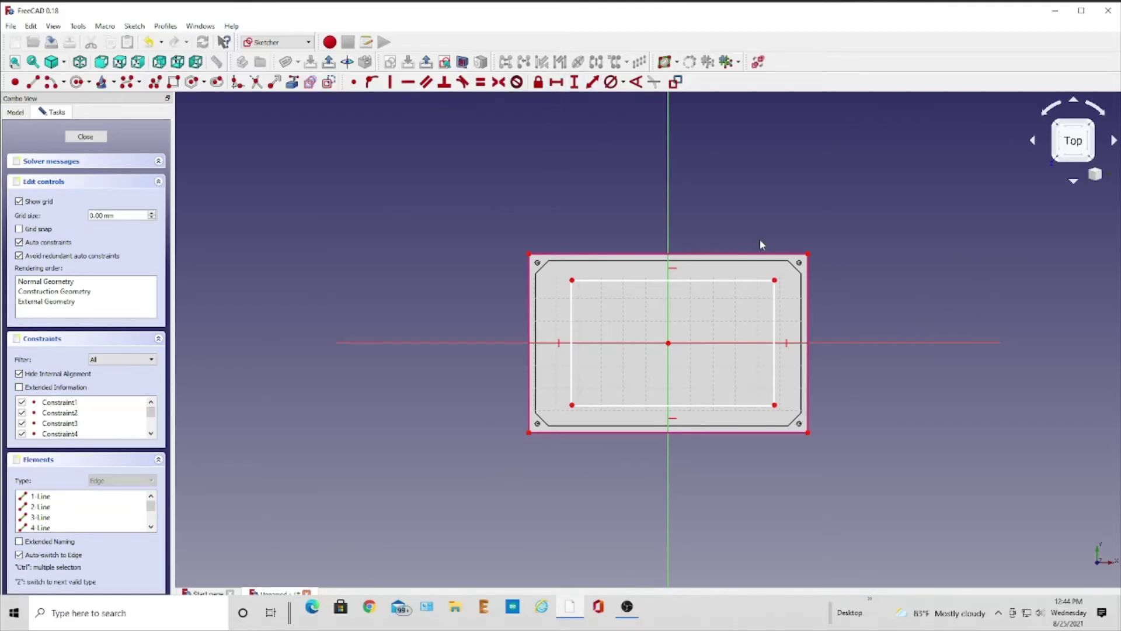
click(774, 280)
click(572, 405)
click(669, 343)
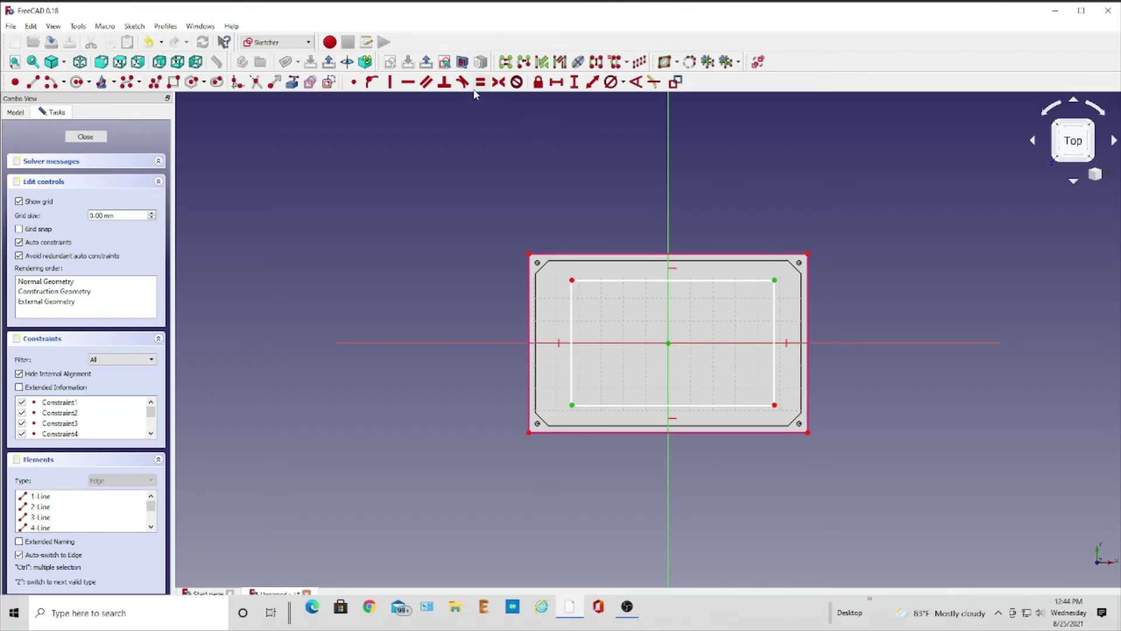
click(498, 82)
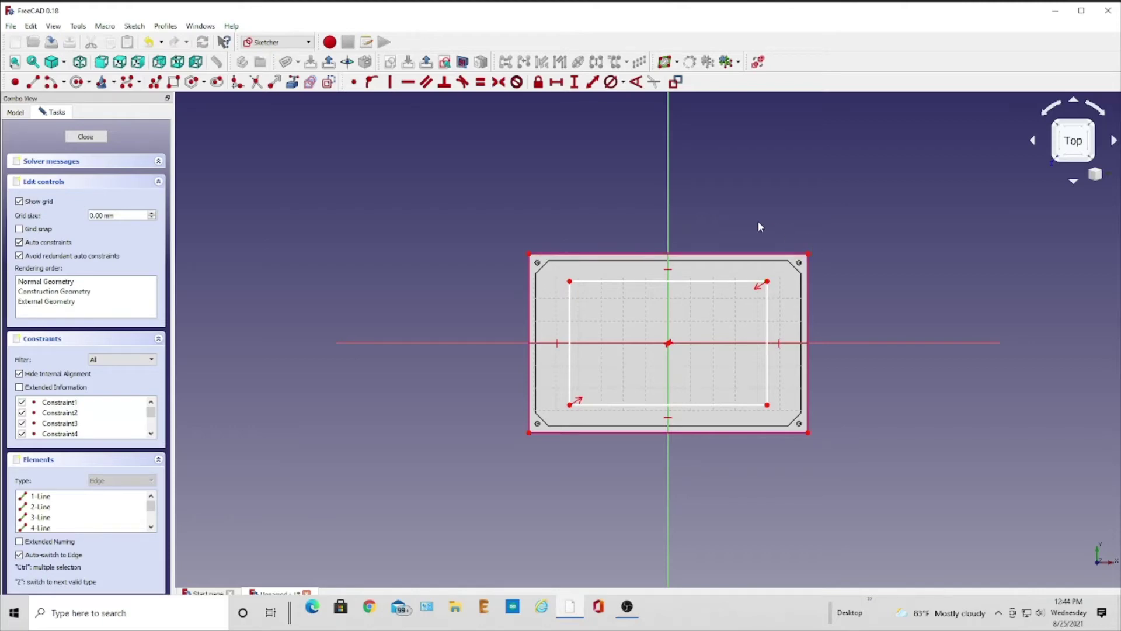
Constrain the horizontal distance between the rectangle's upper-right corner and the box's upper-right outer corner to 0.9 mm
click(558, 83)
click(767, 281)
click(807, 254)
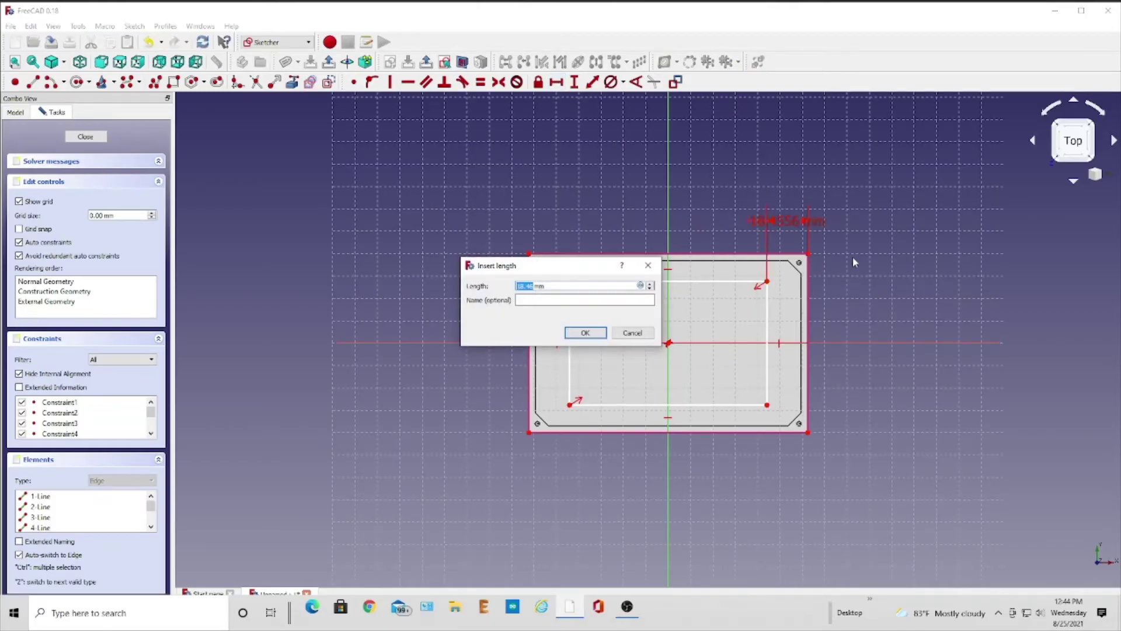
text(1)
click(584, 333)
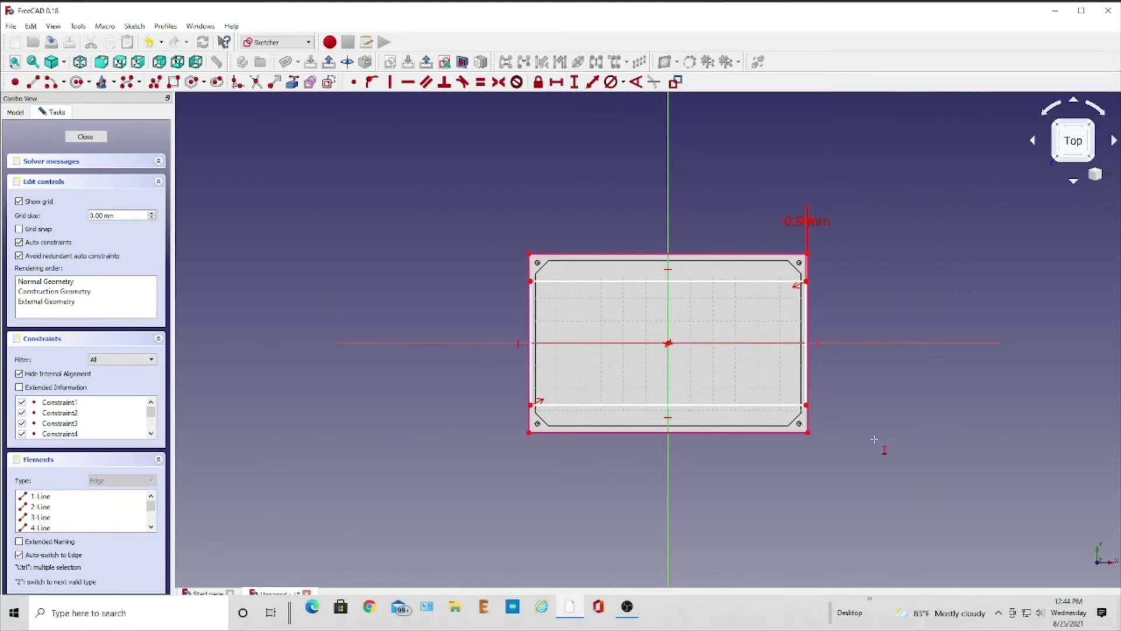
Constrain the vertical distance between the rectangle's lower-right corner and the box's lower-right outer corner to 0.9 mm and close the sketch
click(806, 405)
click(808, 432)
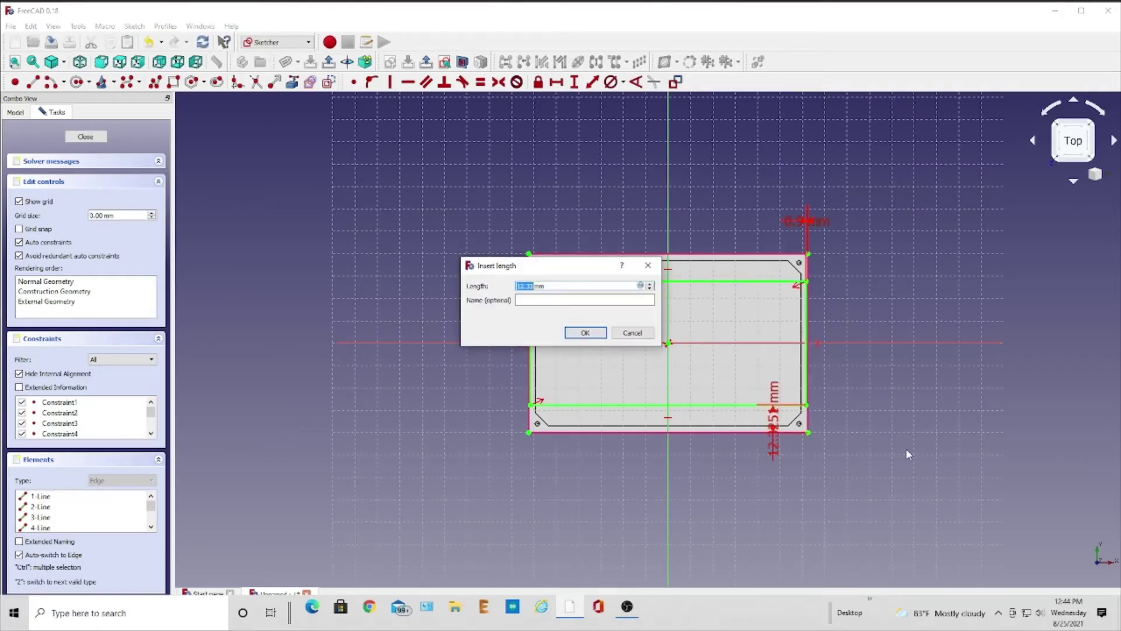
key(BackSpace)
key(Return)
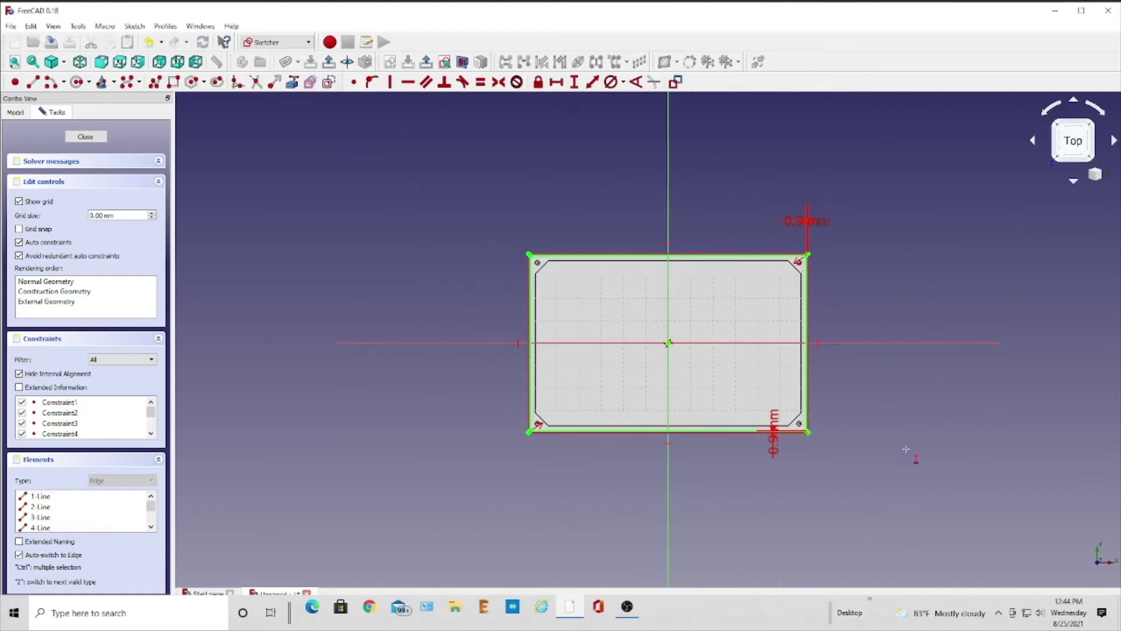
right_click(865, 235)
click(330, 62)
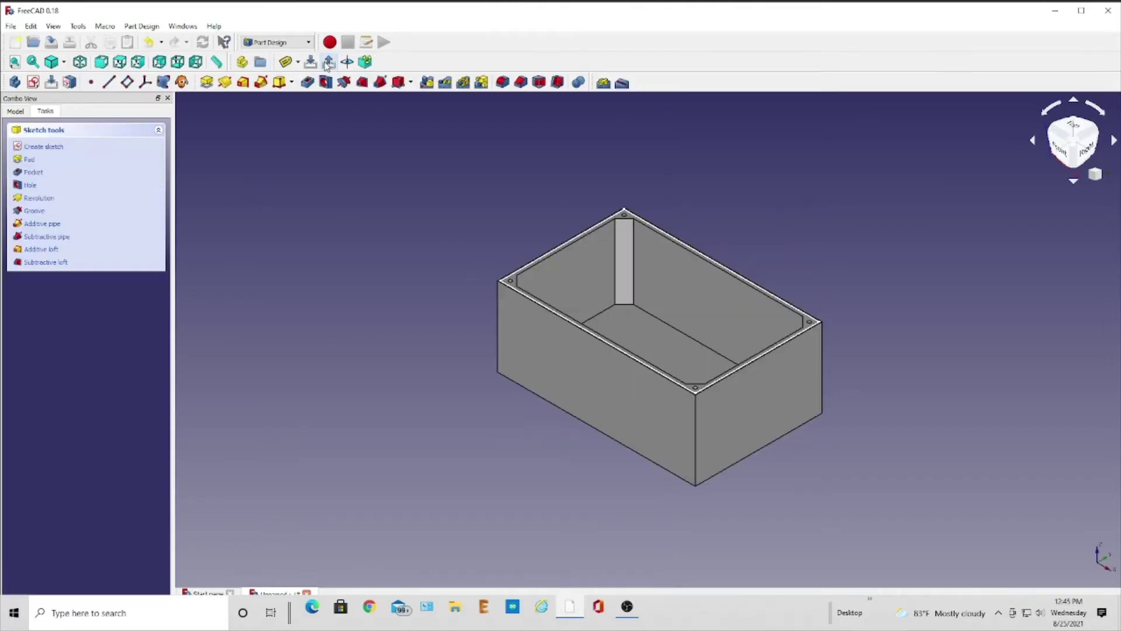
Pocket the rectangle sketch 4 mm deep to recess the rim for a lid
click(35, 174)
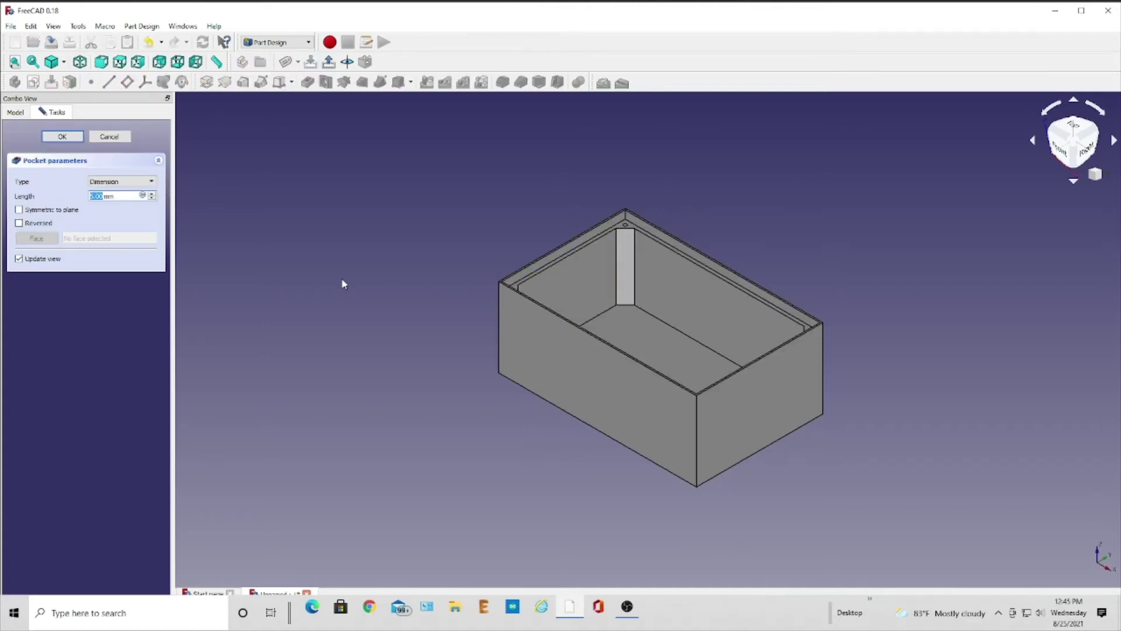
click(94, 195)
text(4)
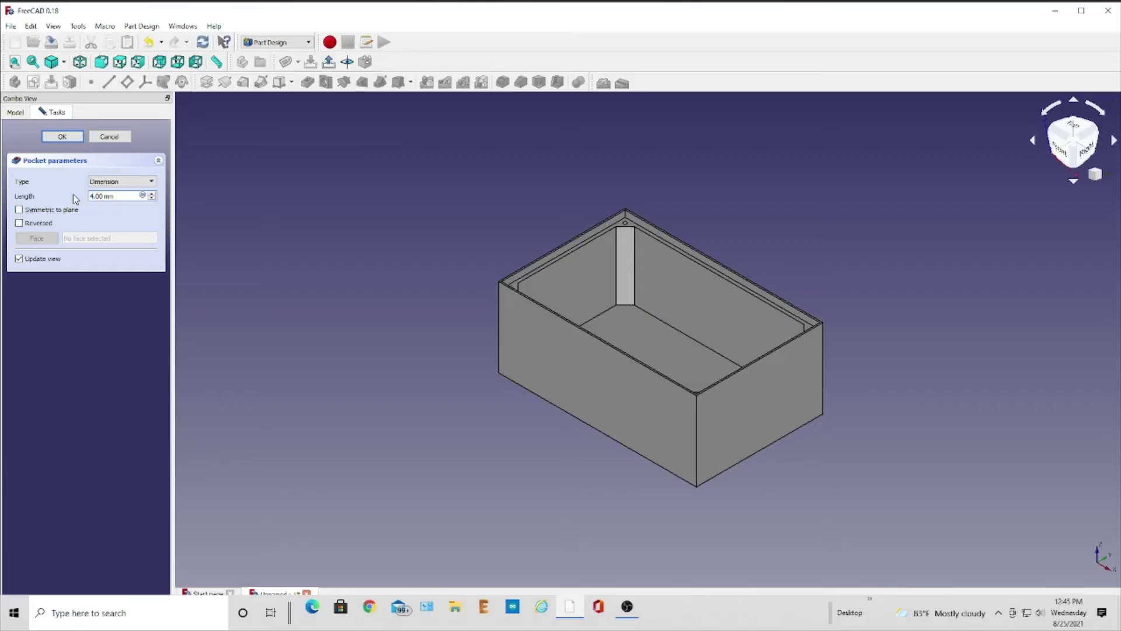
key(Return)
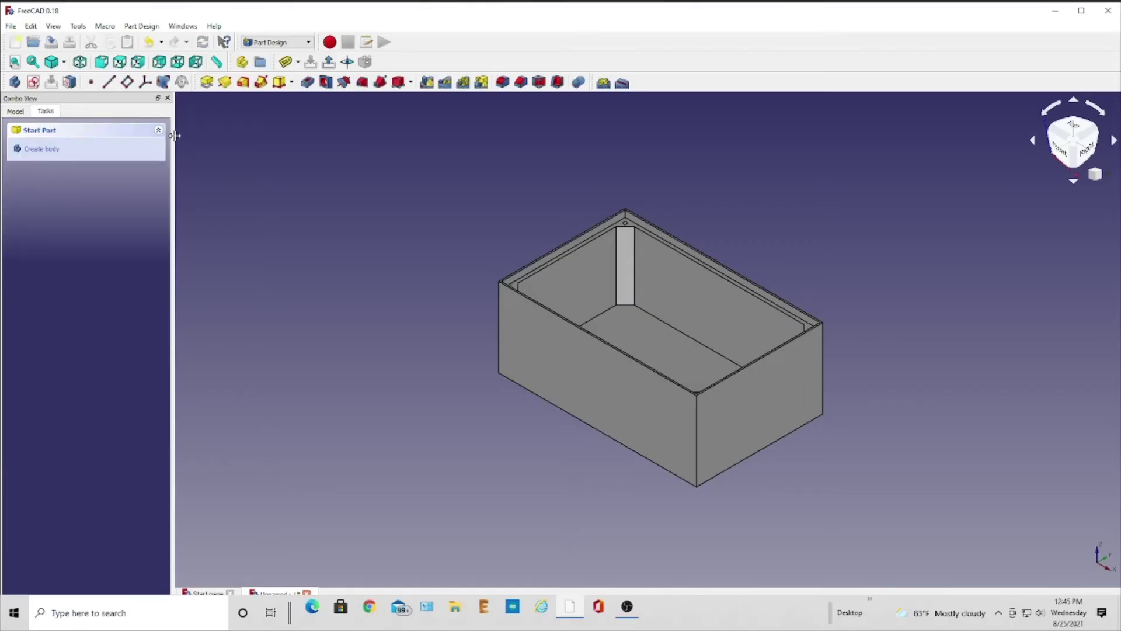
Switch the box model's display style to Wireframe so its hidden edges can be picked
scroll(582, 319, down, 2)
scroll(585, 325, up, 2)
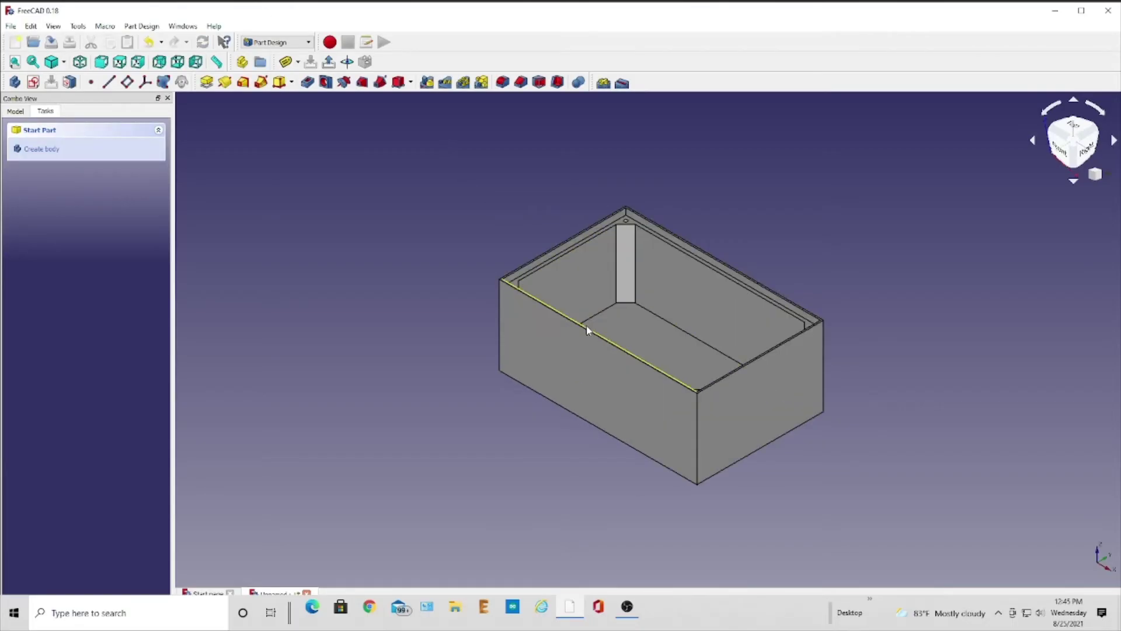
scroll(587, 325, up, 2)
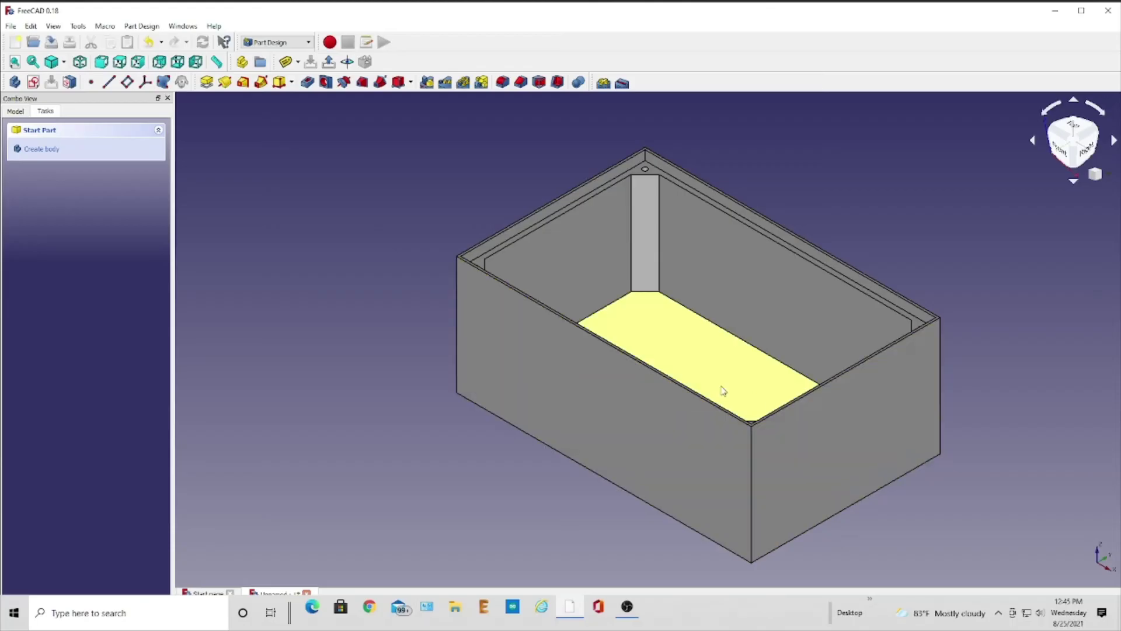
click(64, 62)
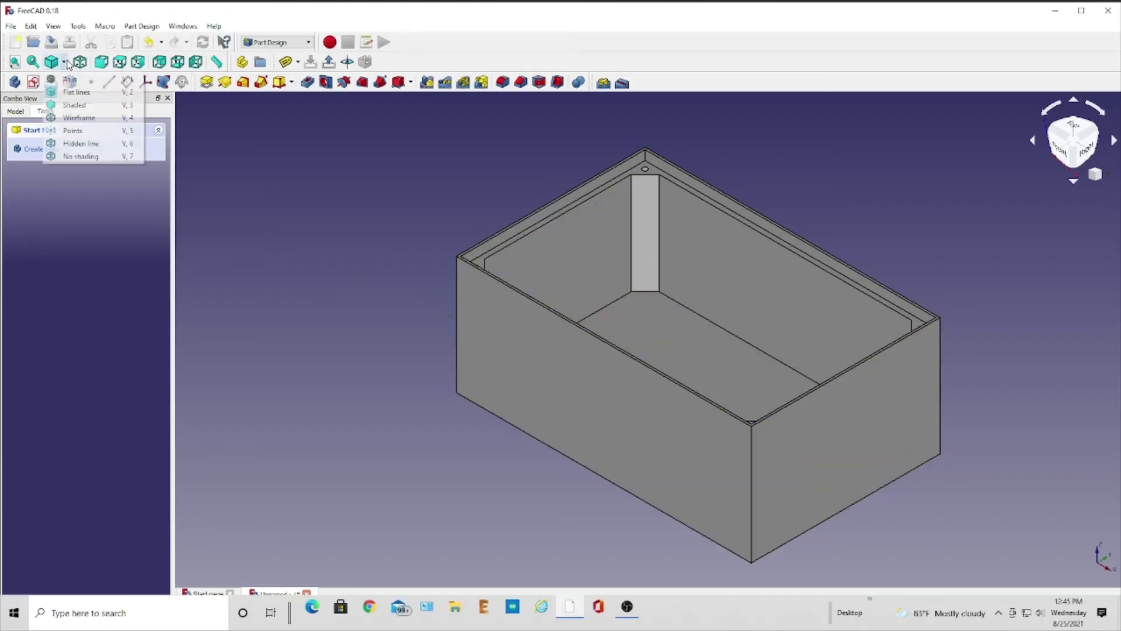
click(80, 118)
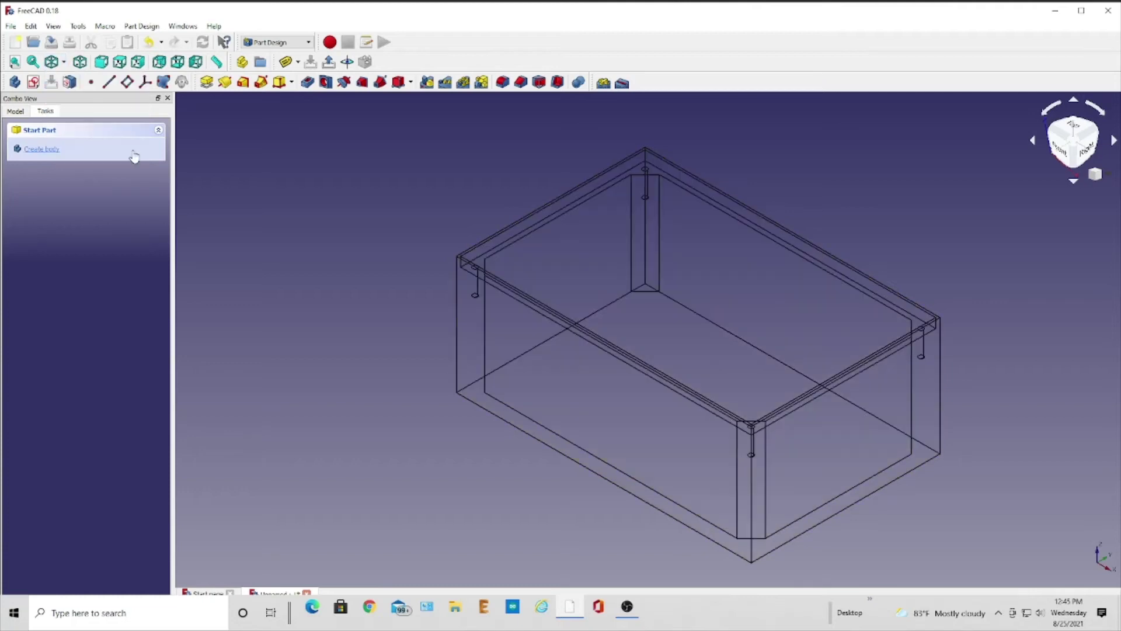
Fillet the box's four vertical outer corner edges with a radius of 0.15 mm
click(457, 328)
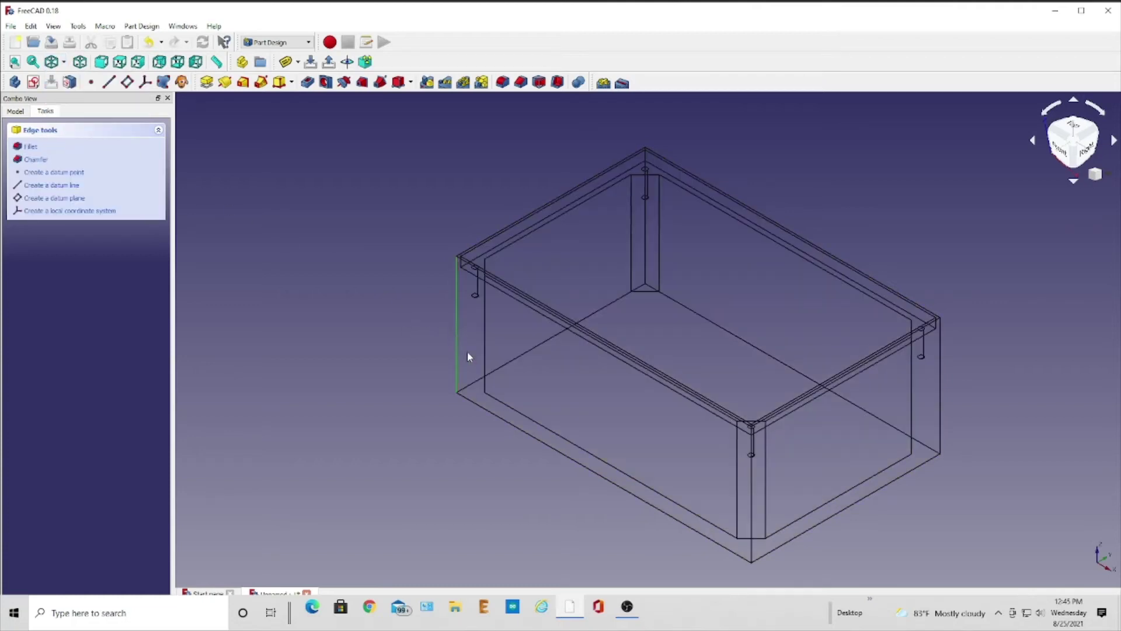
ctrl+click(752, 546)
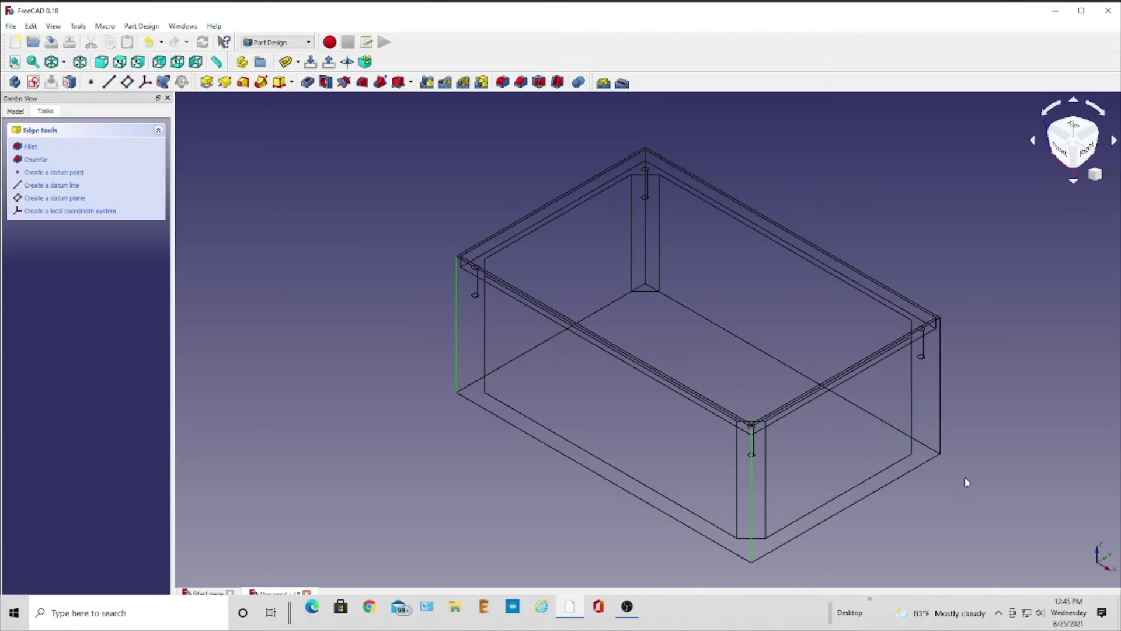
ctrl+click(940, 434)
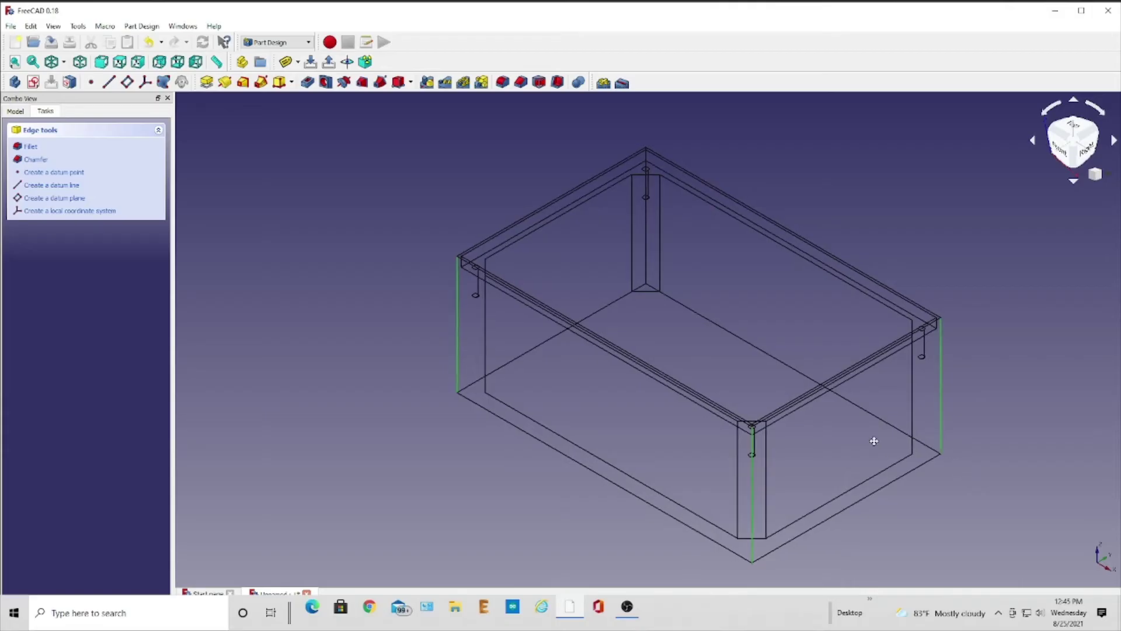
middle_drag(872, 440, 466, 427)
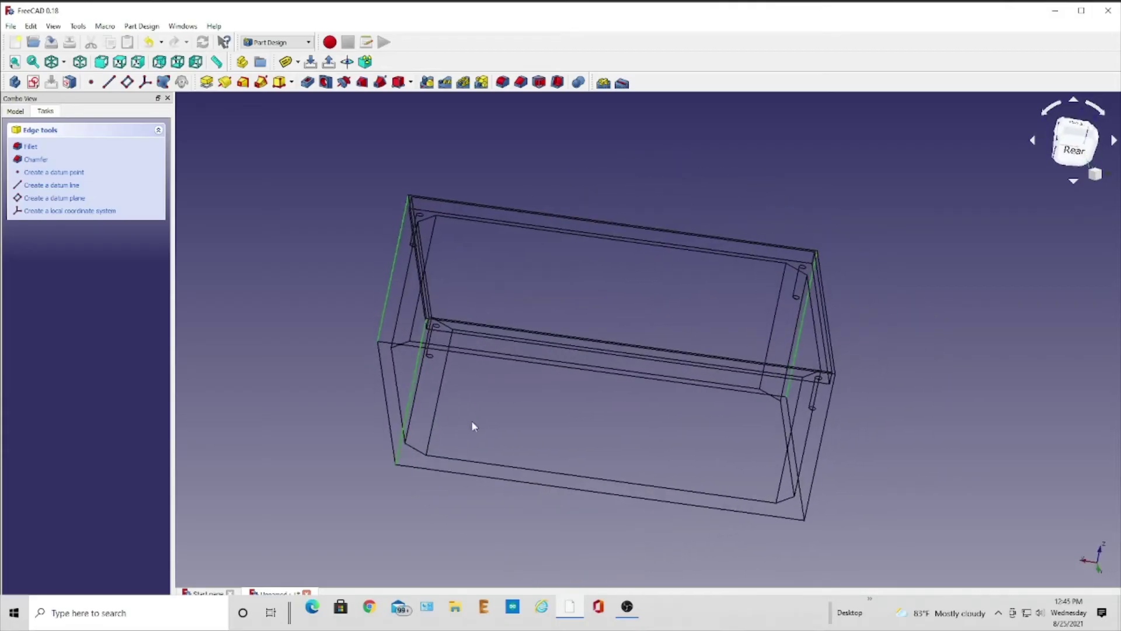
ctrl+click(814, 483)
click(24, 147)
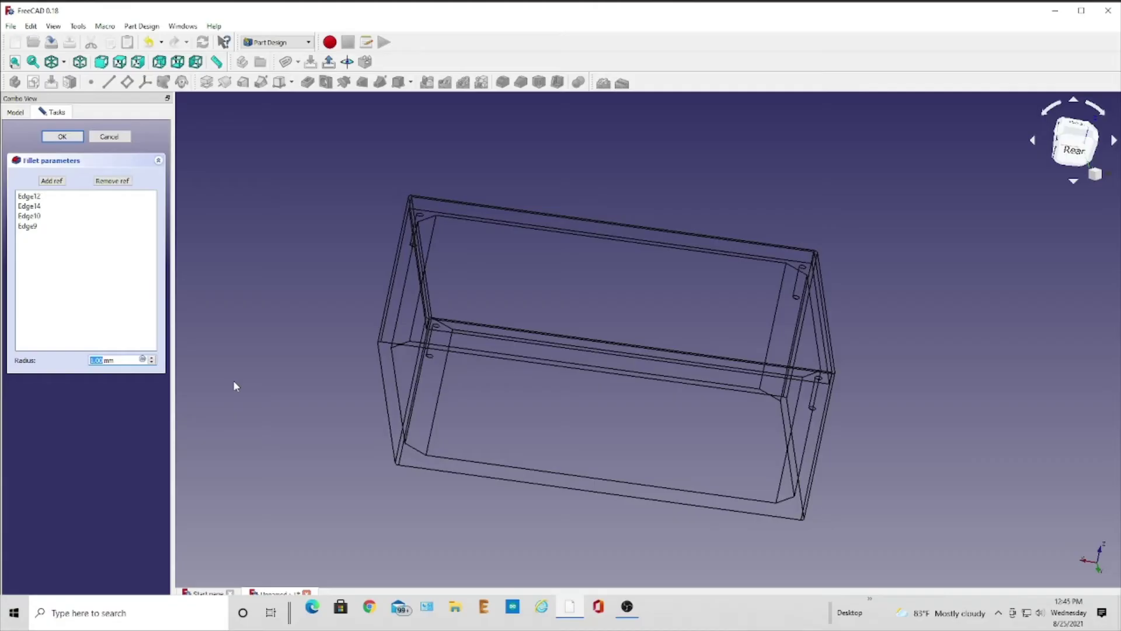
text(.15)
key(Return)
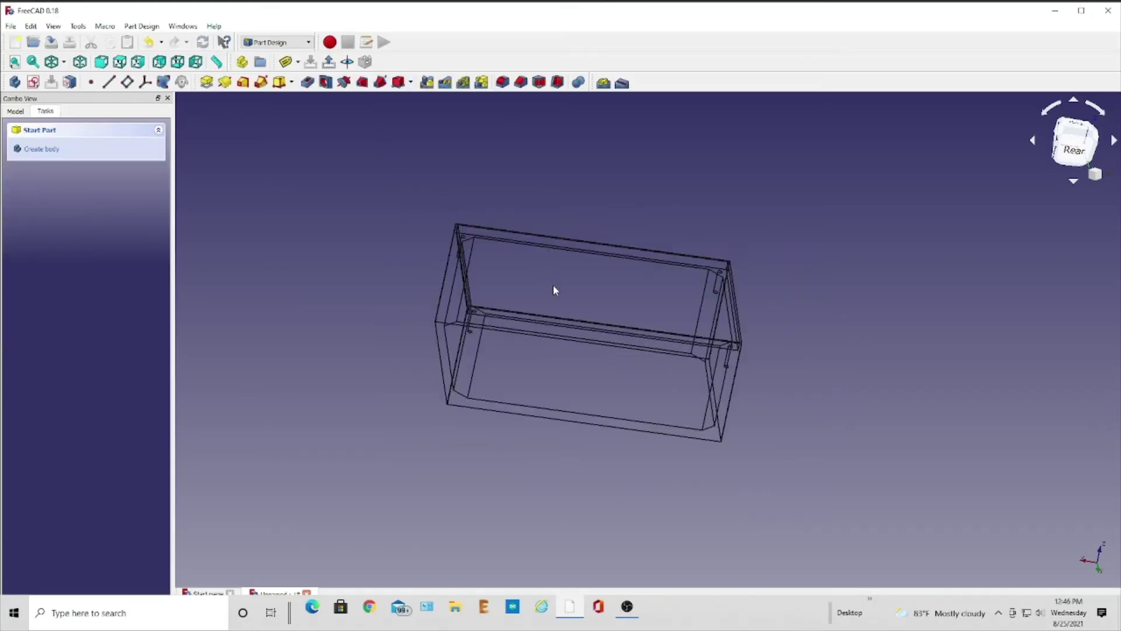
Return the box to a solid display style and set the isometric view
click(63, 61)
click(76, 105)
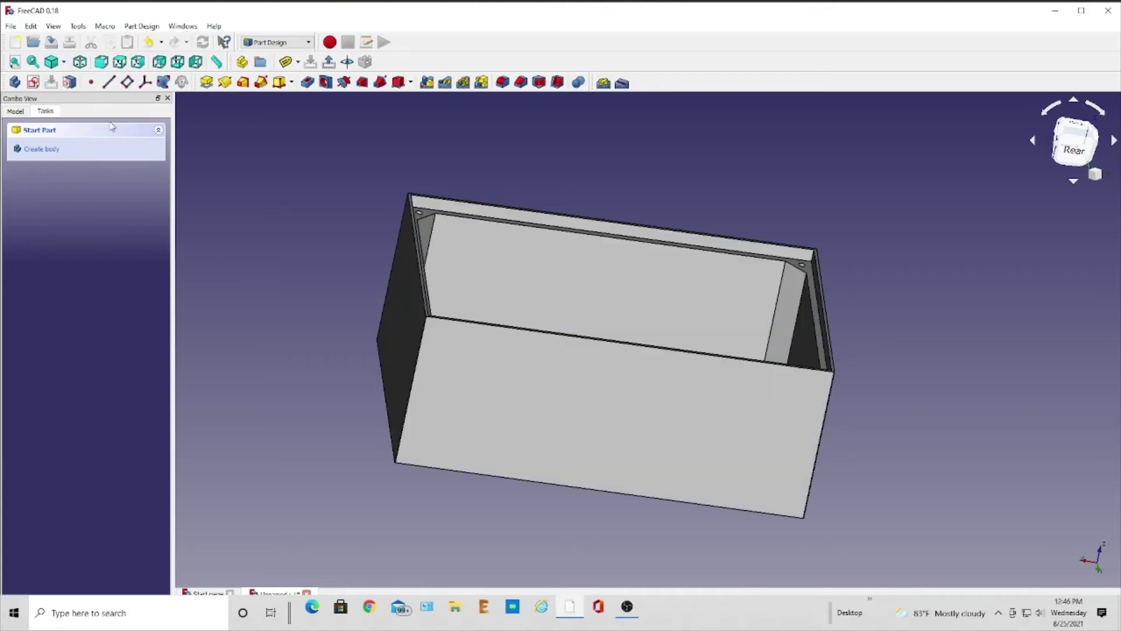
click(81, 63)
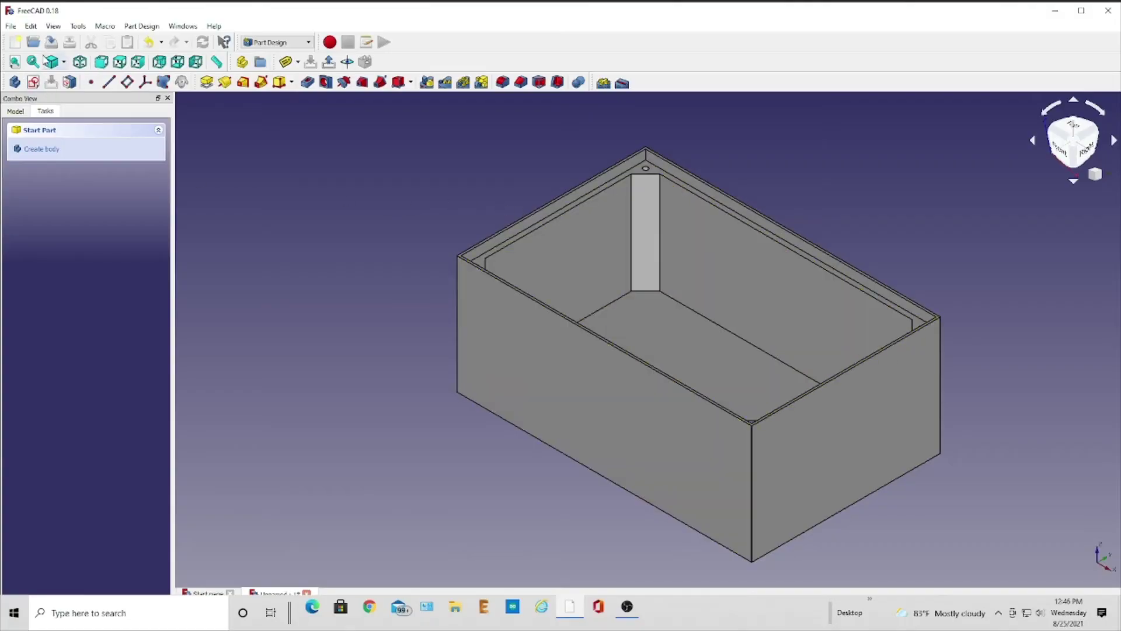
Save the document as box25 in the Pictures folder and dismiss the active-container warning without resaving
click(12, 26)
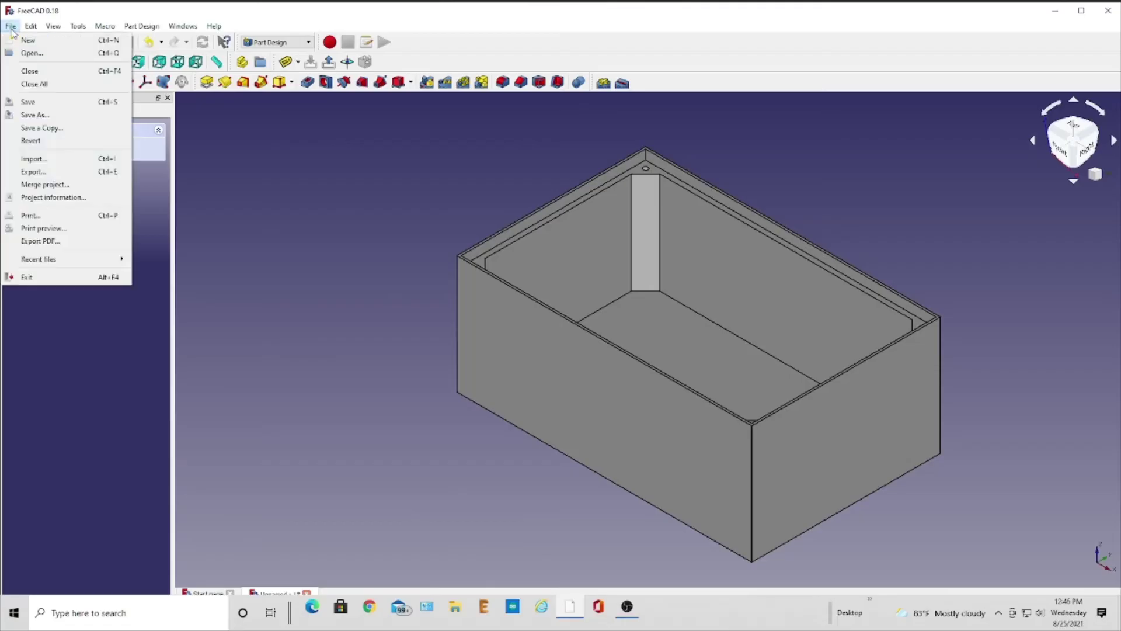
click(41, 121)
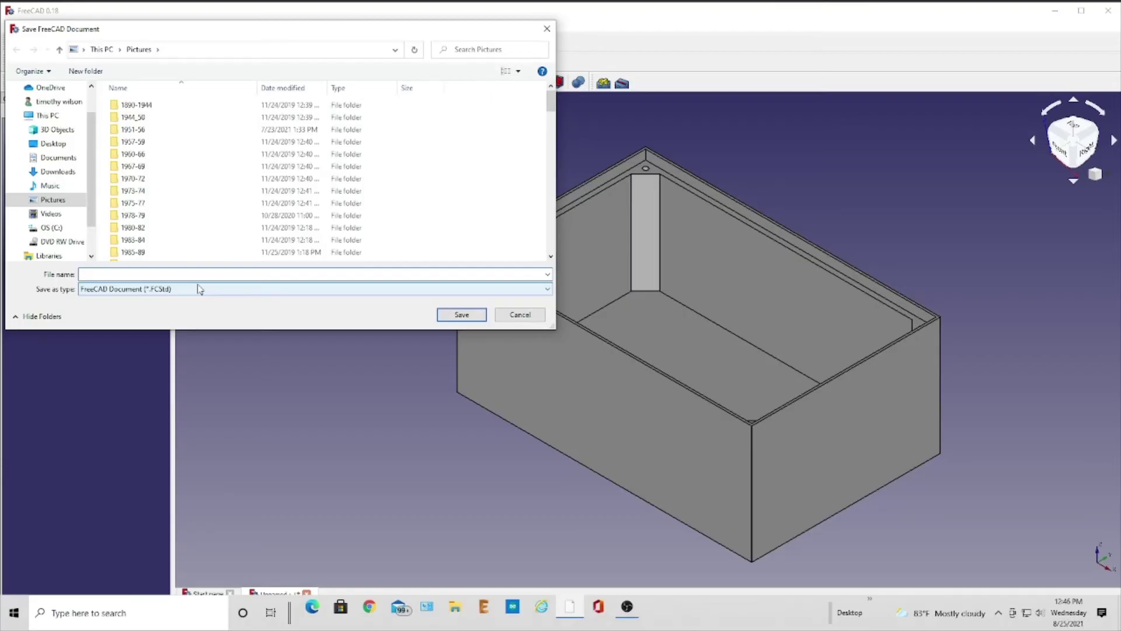
text(box)
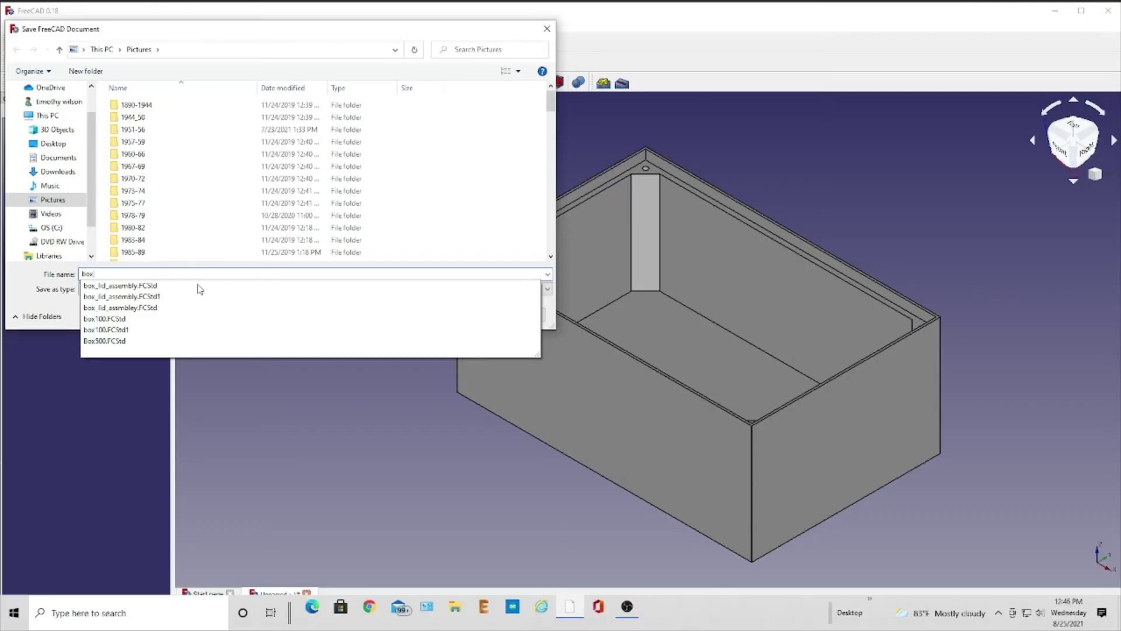
text(25)
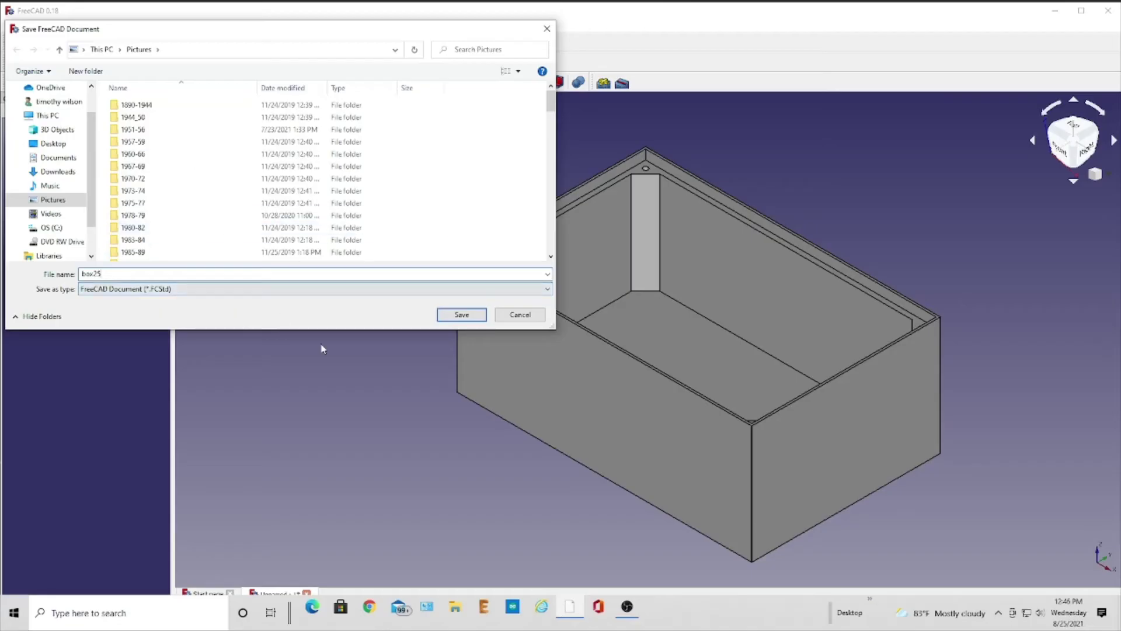
click(462, 315)
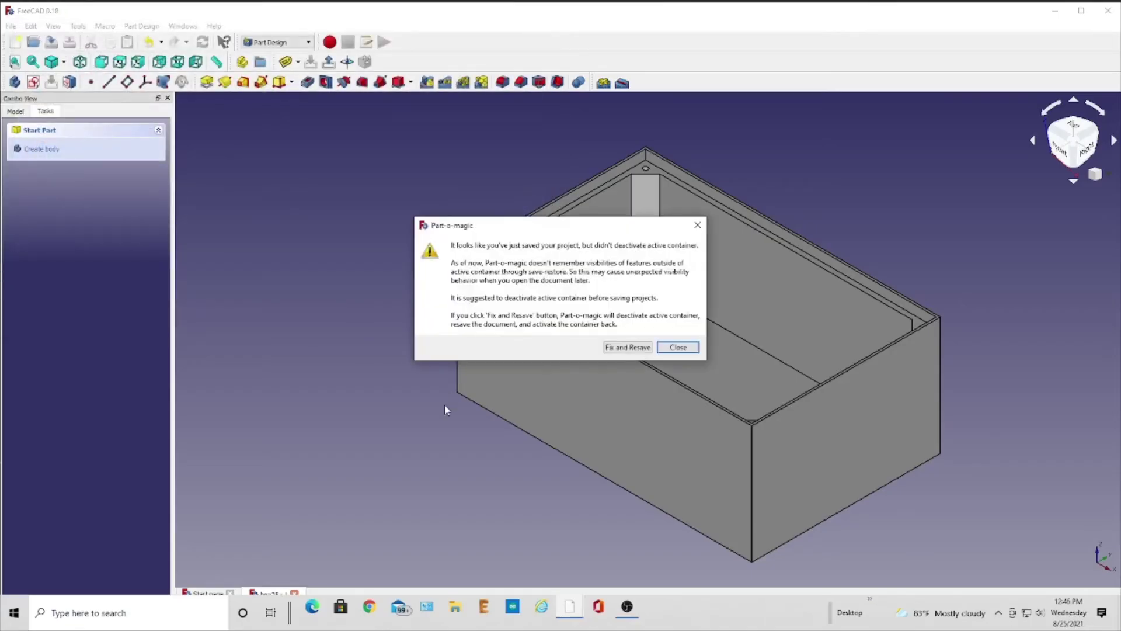
click(676, 350)
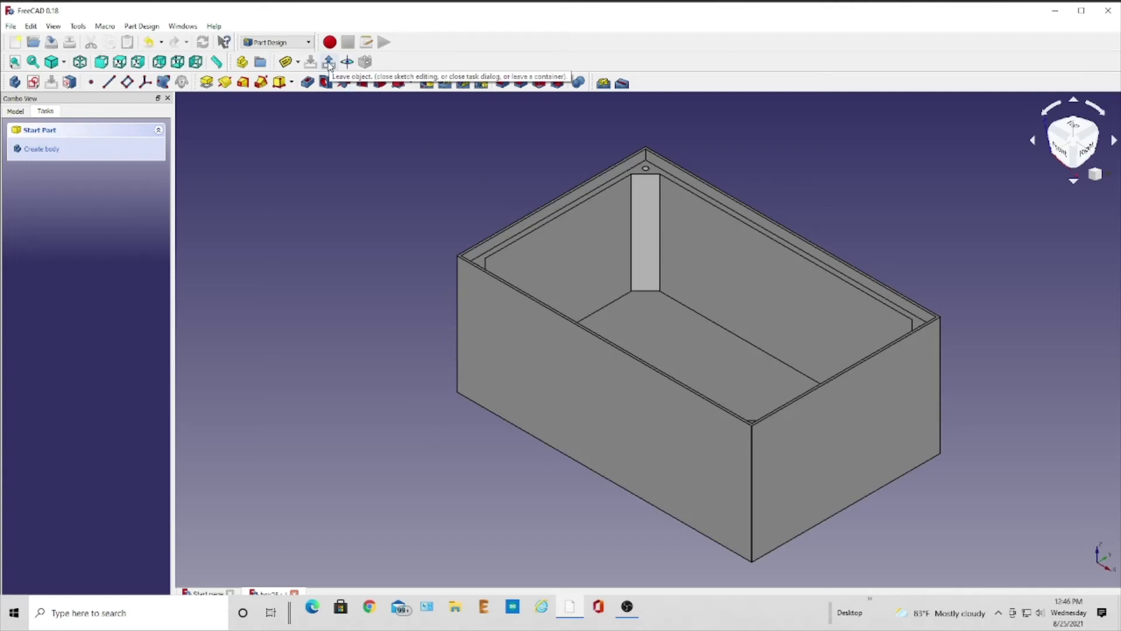
Leave the active body container and save the document again as box25, replacing the existing file
click(329, 62)
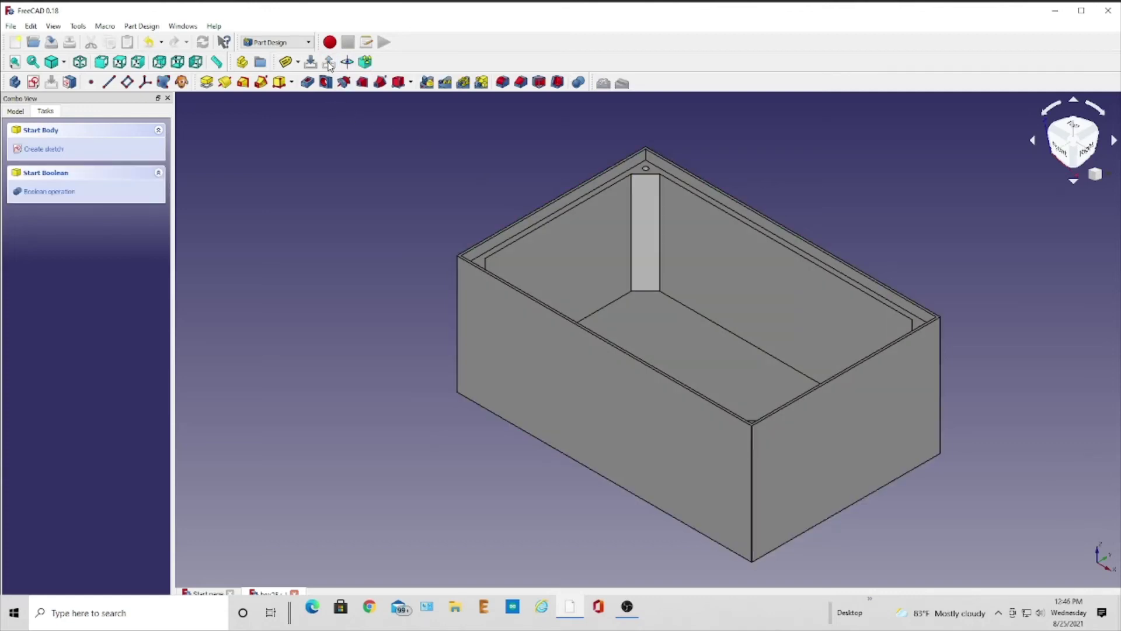
click(10, 27)
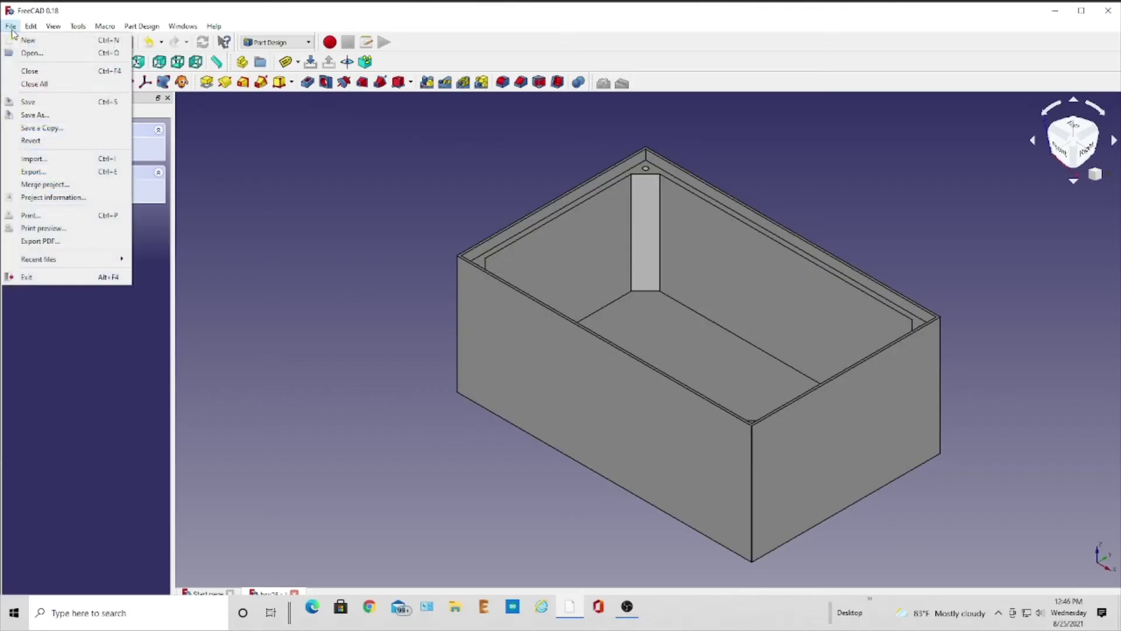
click(36, 115)
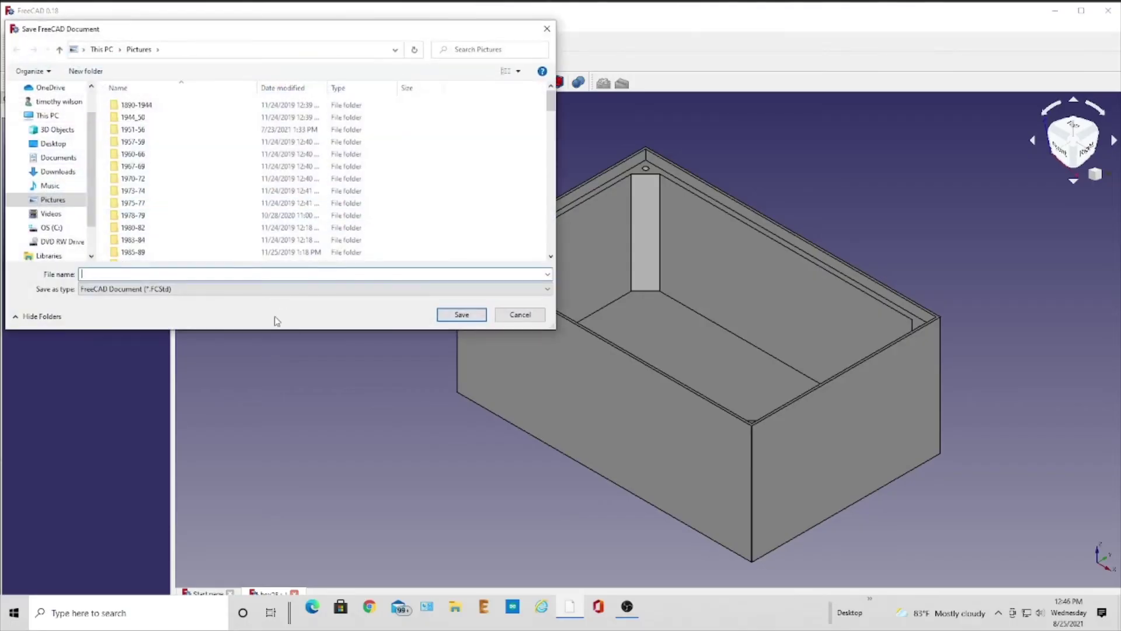
text(box)
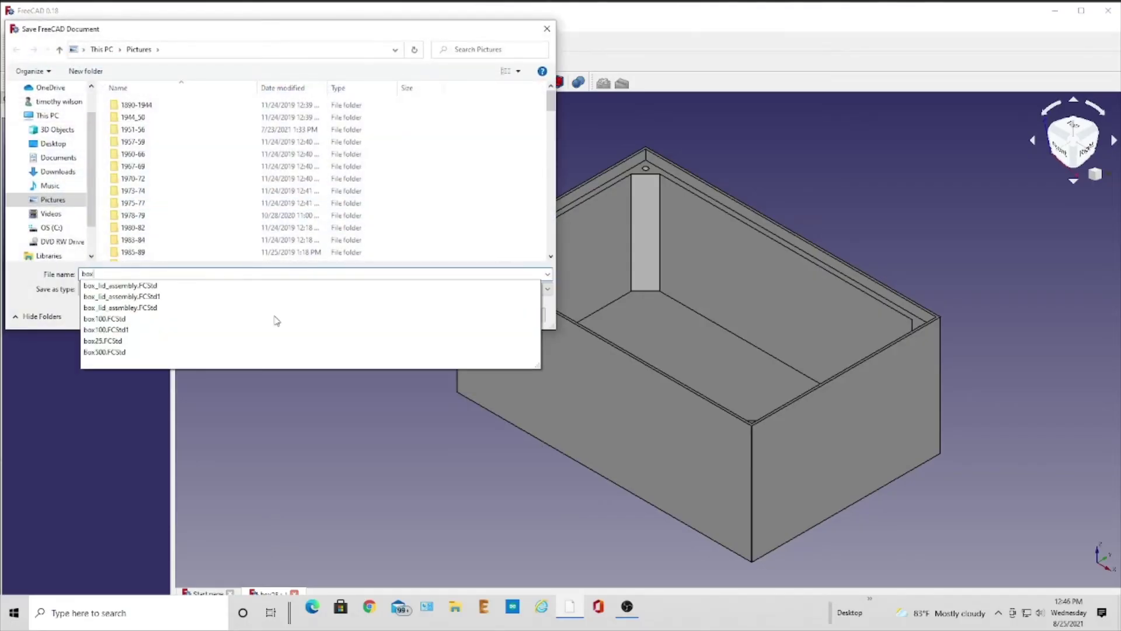
text(25)
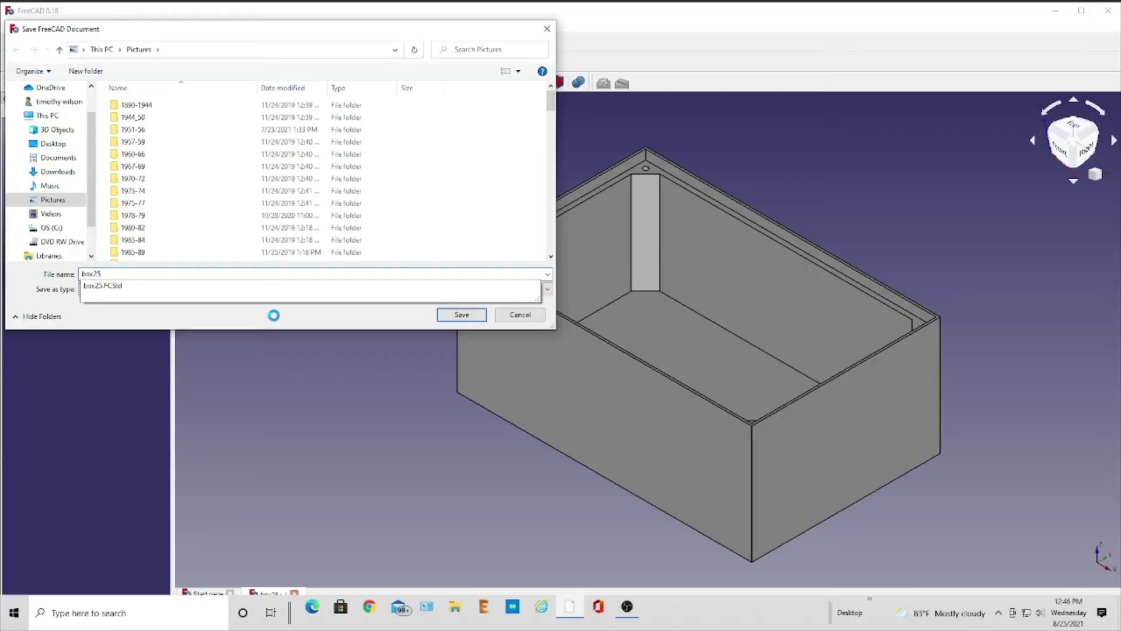
key(Return)
click(591, 304)
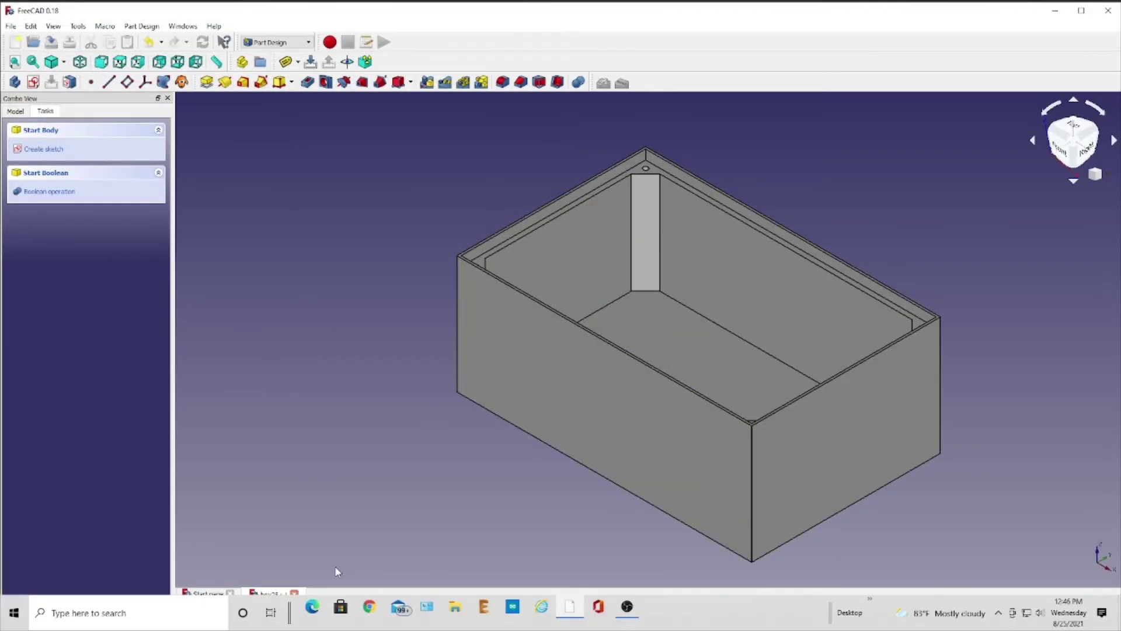
Close the box25 document and create a new empty document
click(295, 593)
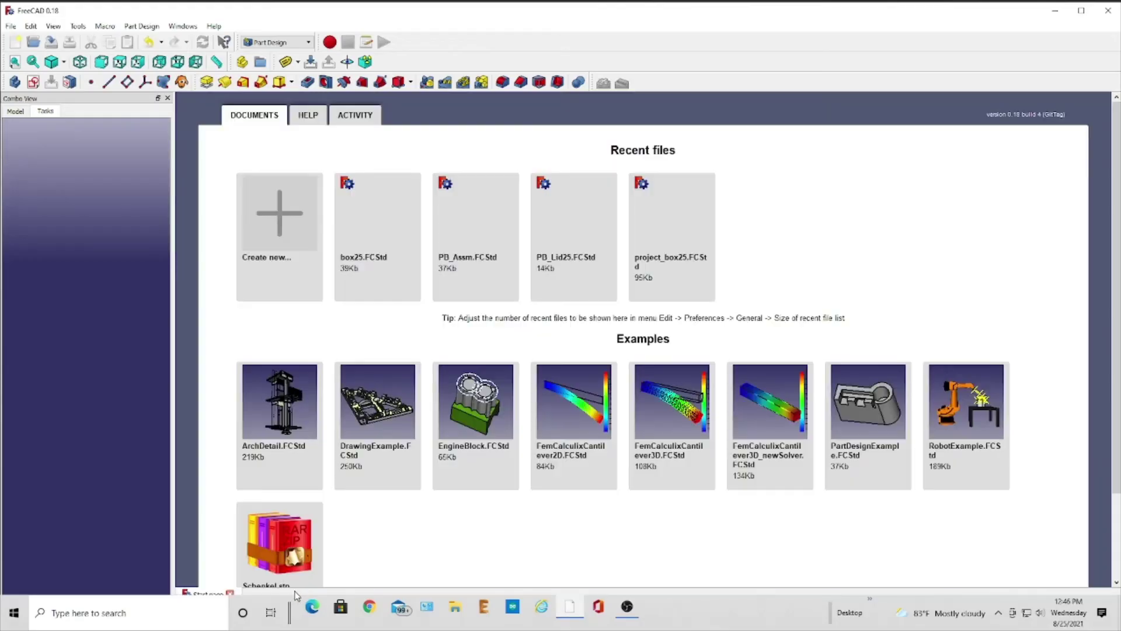
click(280, 214)
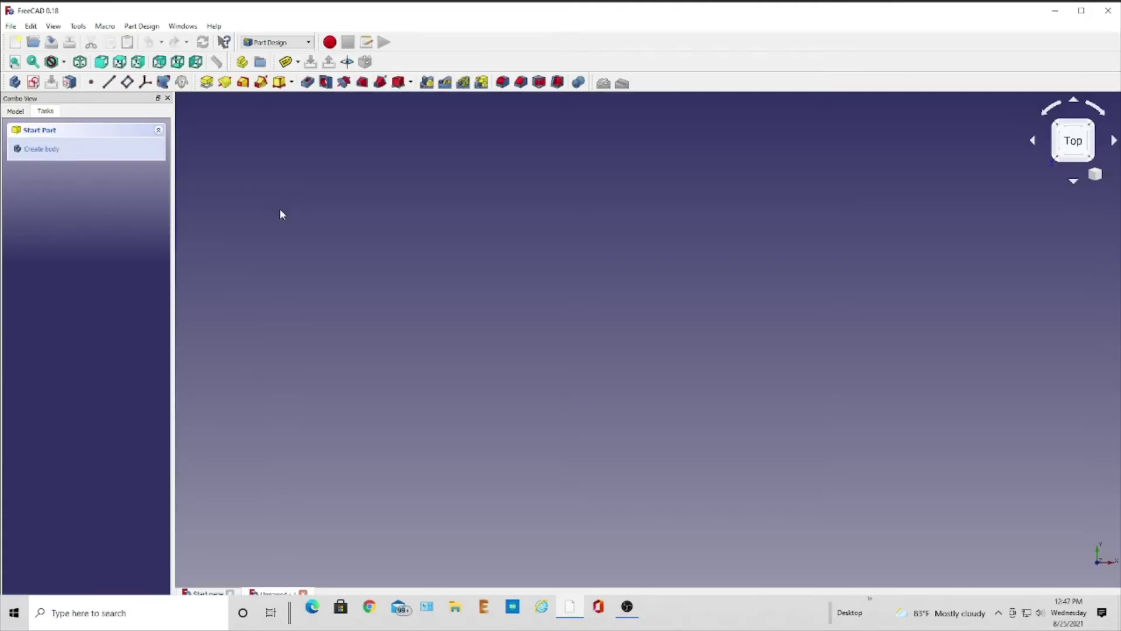
Start a sketch on the XY plane and draw a rectangle about 37 mm wide around the origin
click(33, 81)
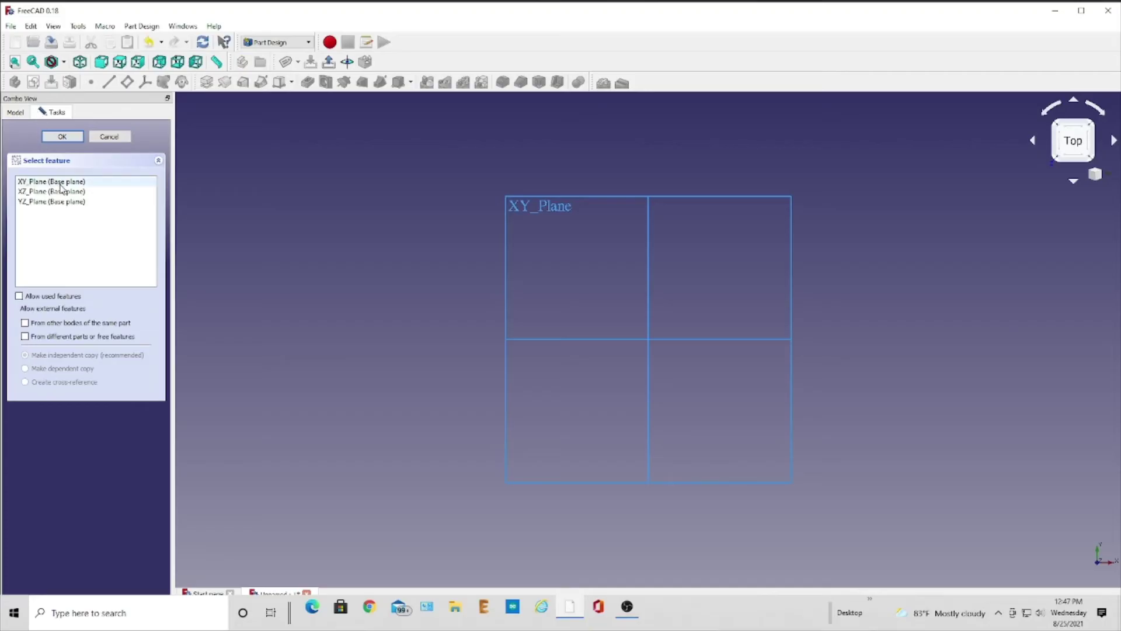
click(61, 183)
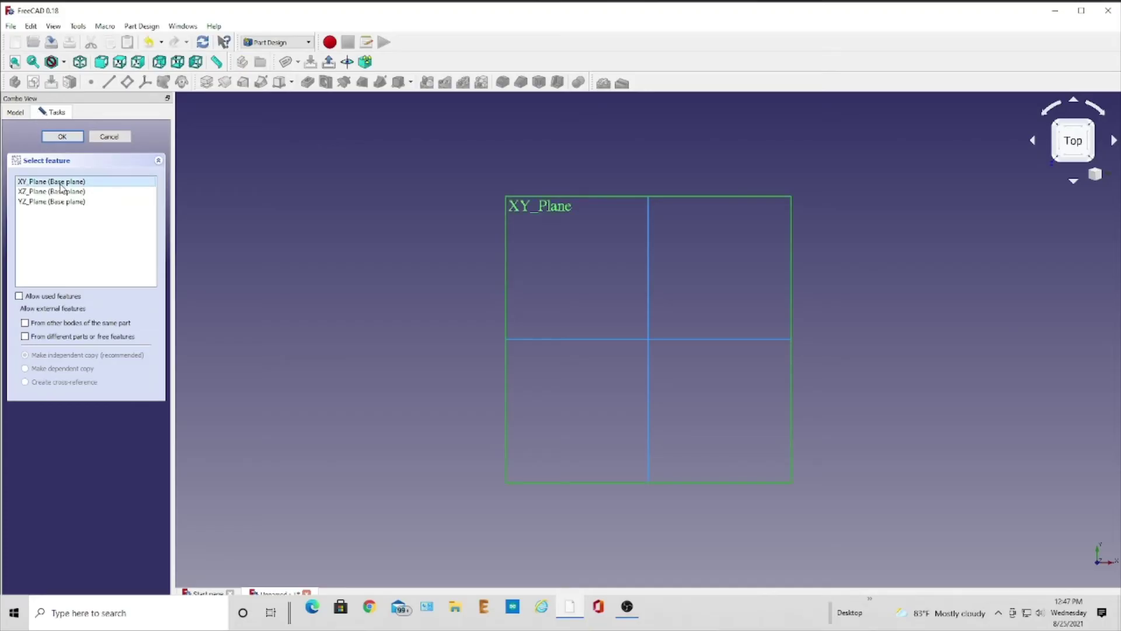
click(63, 136)
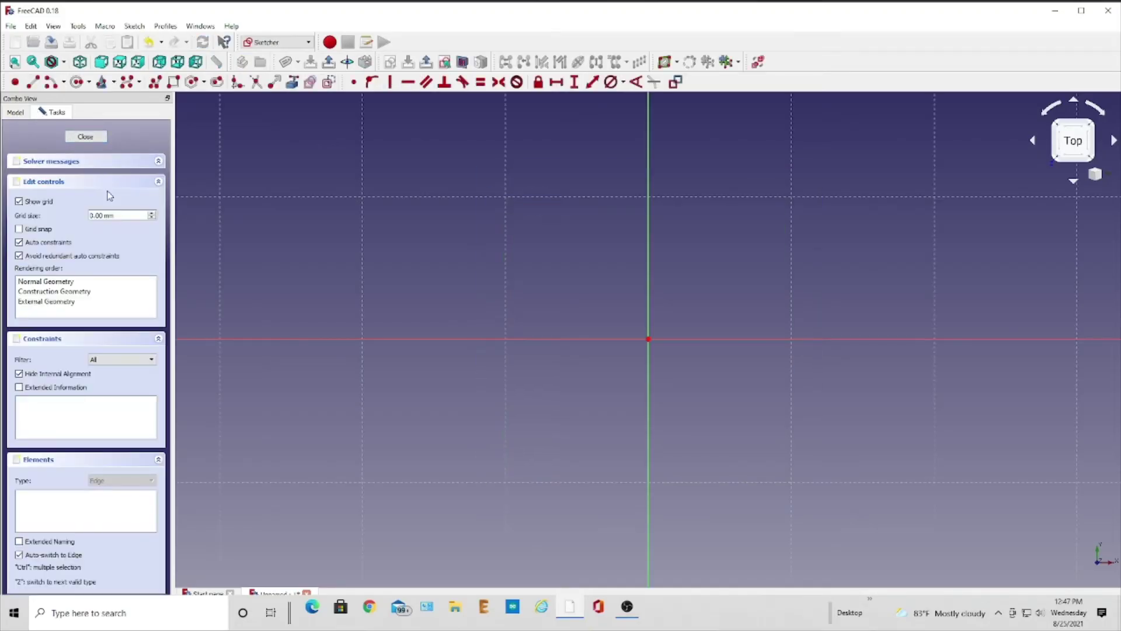
click(174, 82)
click(393, 166)
click(941, 503)
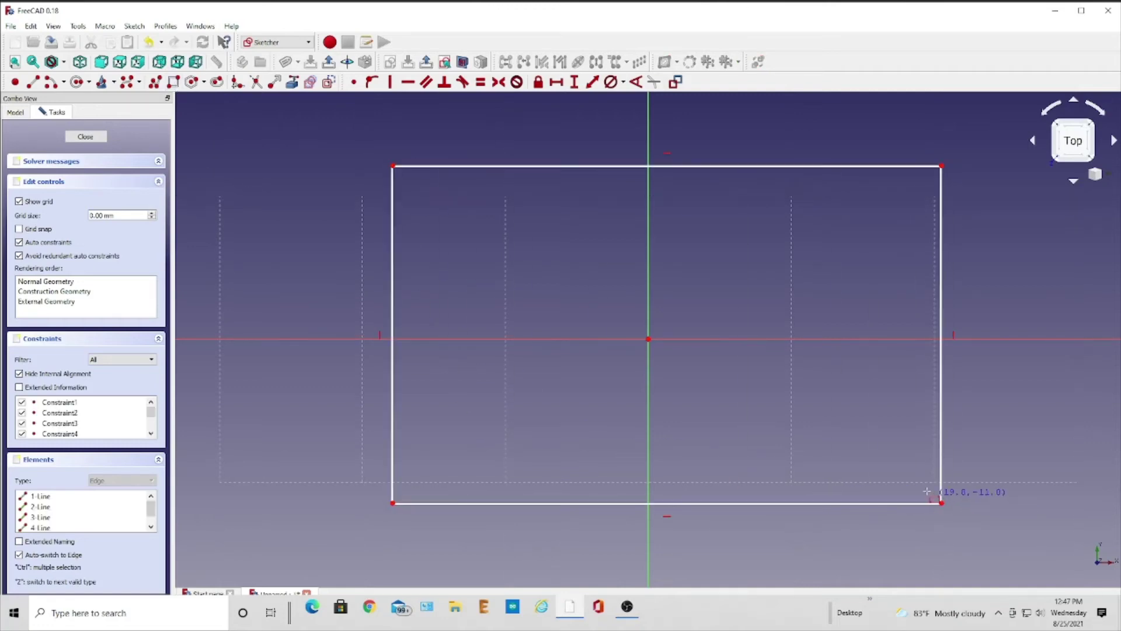
Make the rectangle's upper-right and lower-left corners symmetric about the sketch origin
right_click(898, 142)
click(941, 166)
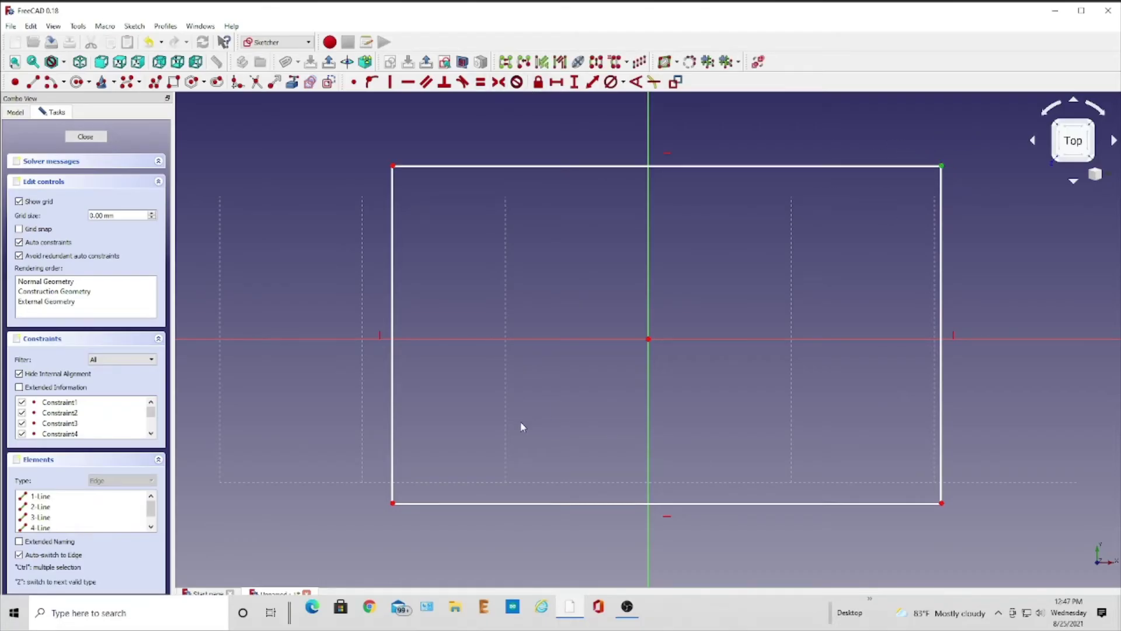
click(393, 504)
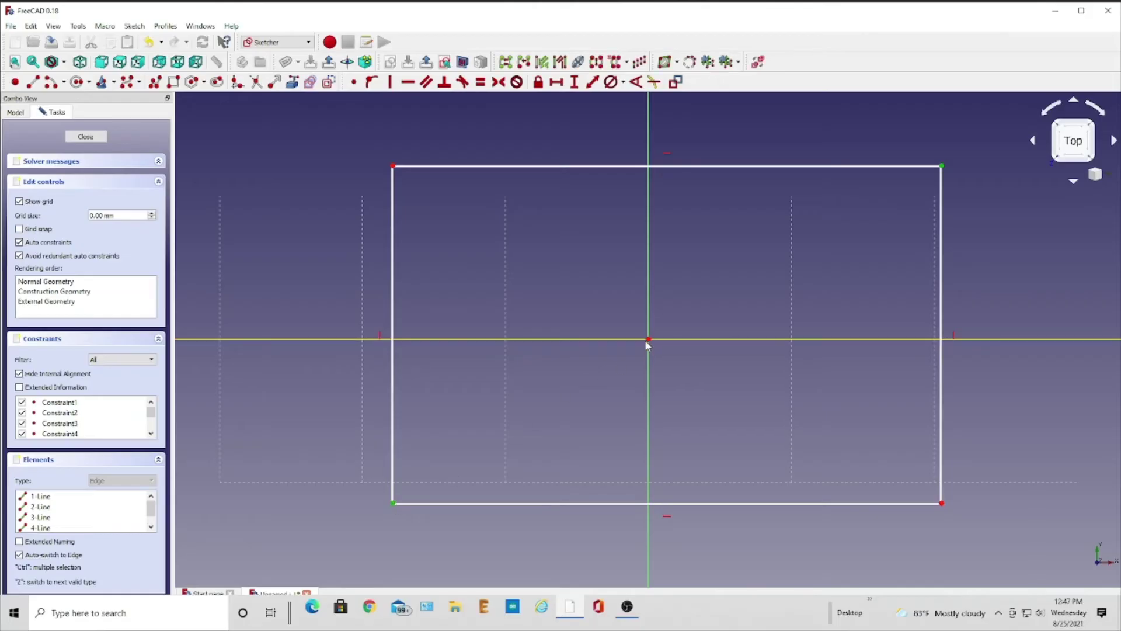
click(648, 339)
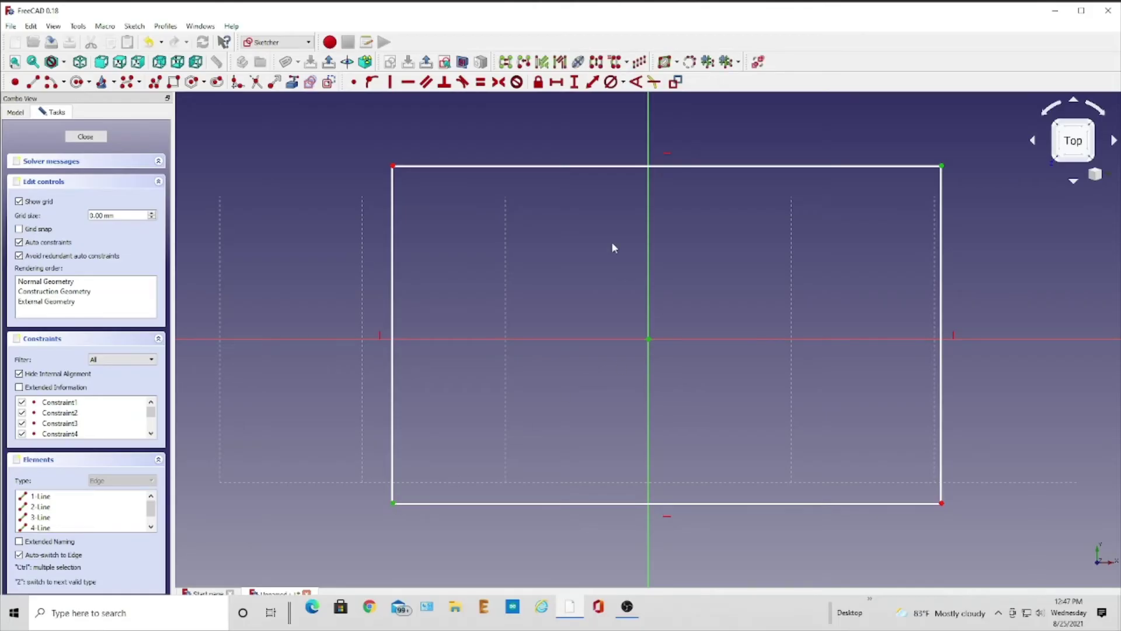
click(498, 82)
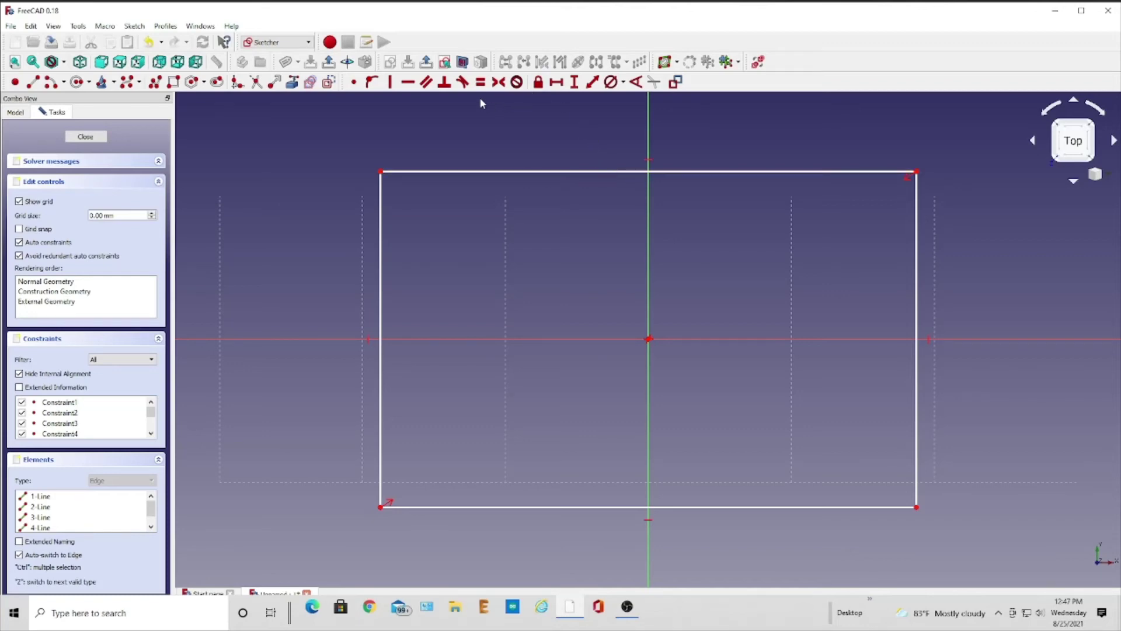
Constrain the rectangle's horizontal width to 123 mm
click(556, 82)
click(609, 172)
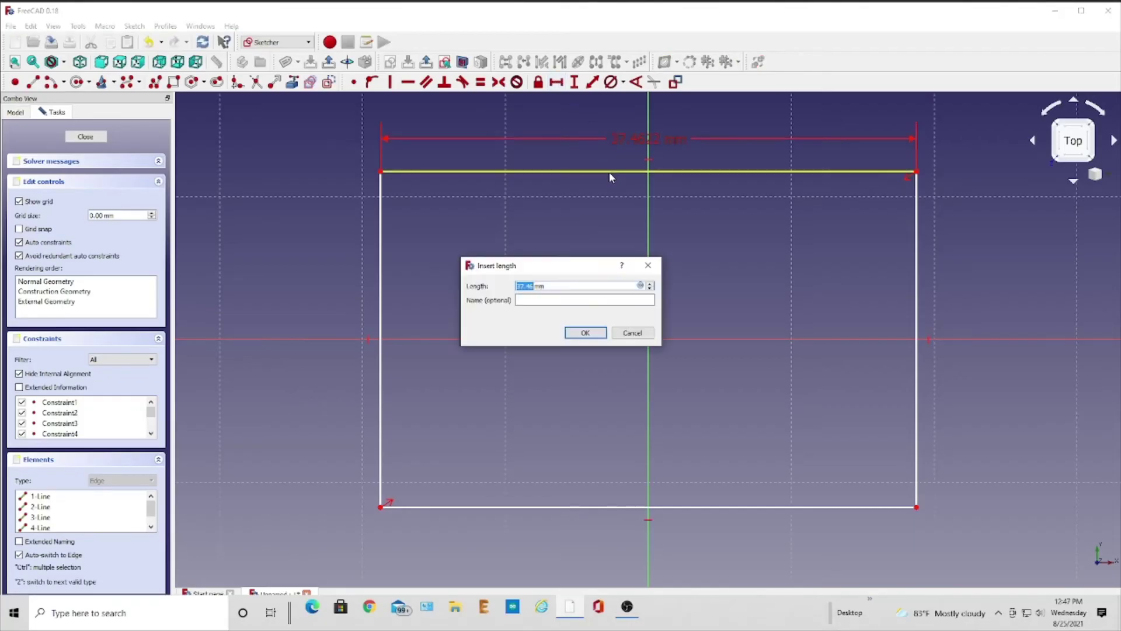
text(123)
click(602, 333)
scroll(483, 323, down, 7)
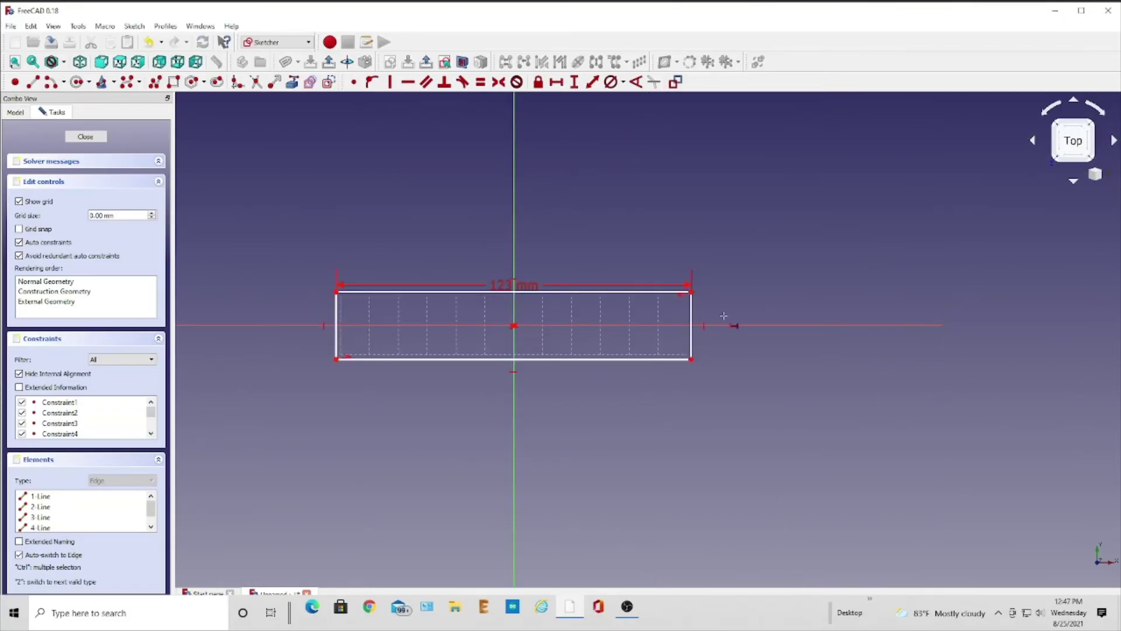
key(Escape)
Constrain the rectangle's vertical height to 78 mm and close the sketch
click(691, 334)
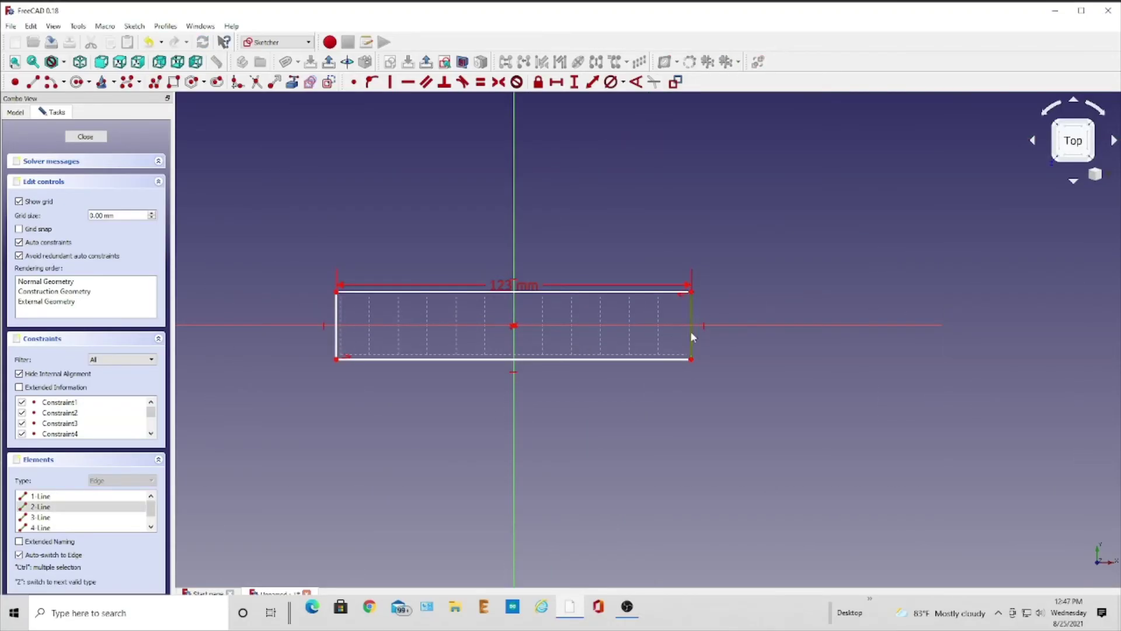
click(574, 83)
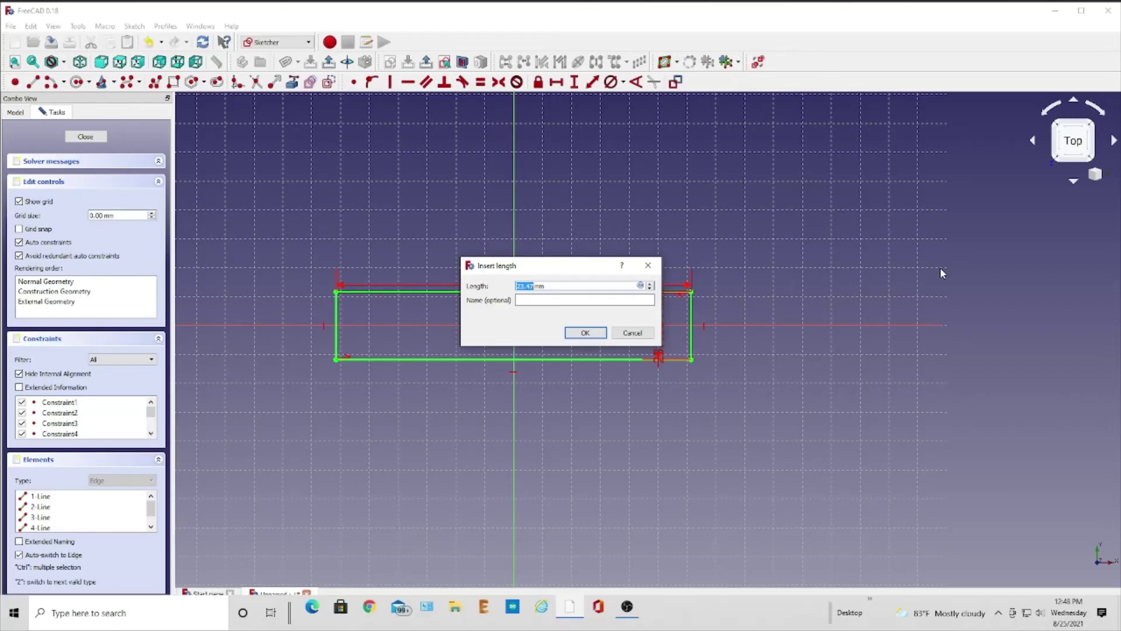
text(7)
click(586, 334)
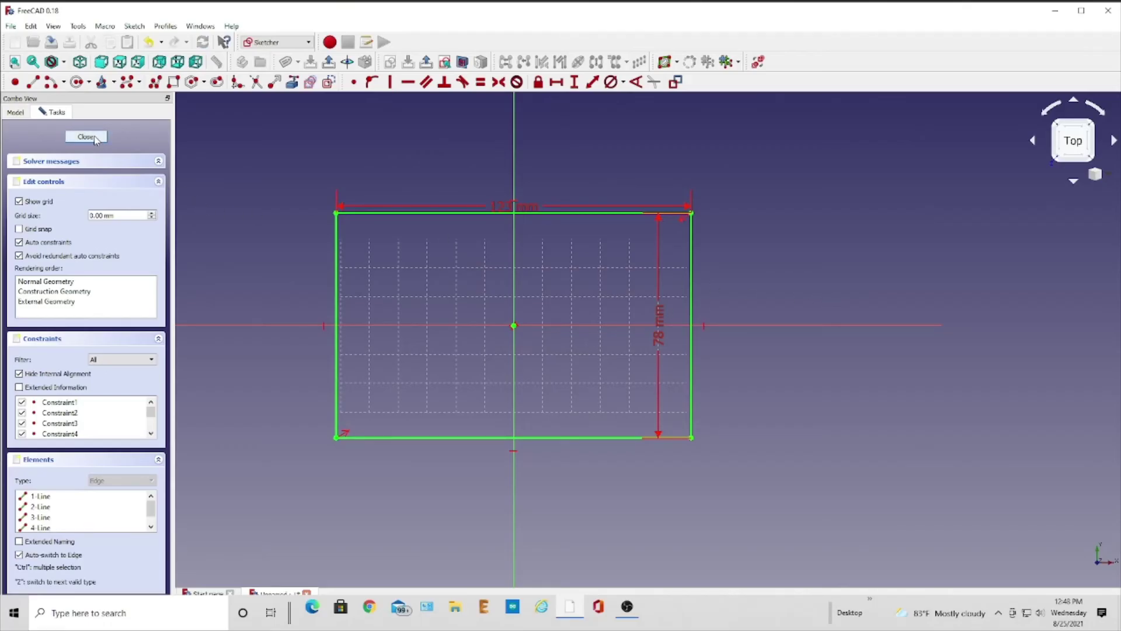
click(427, 60)
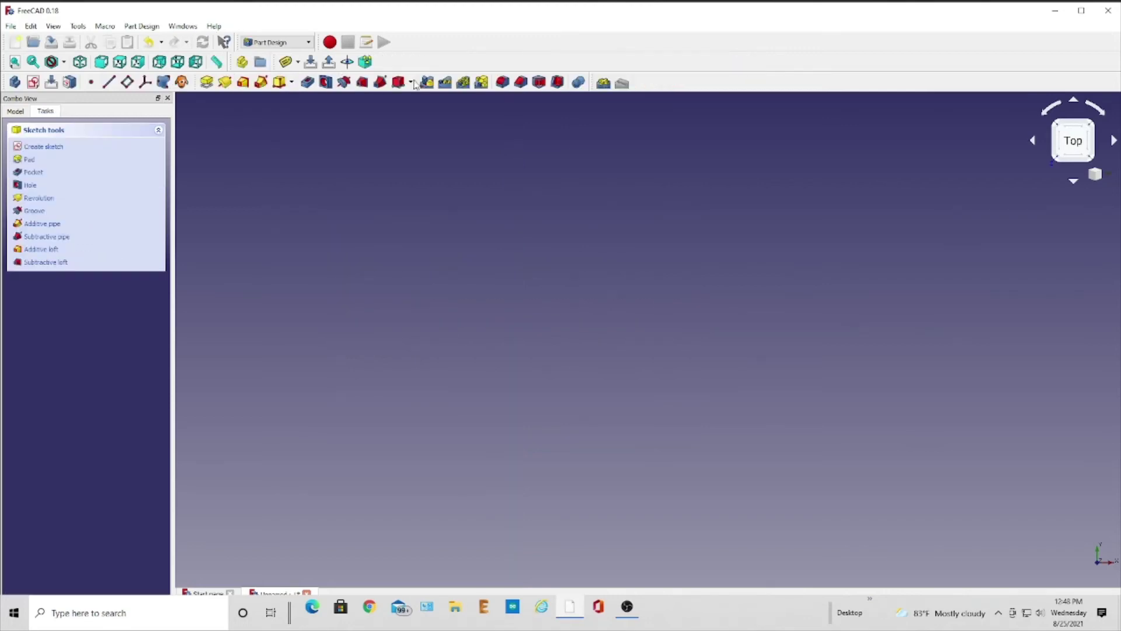
Pad the rectangle sketch by 4 mm, working in an isometric view fitted to the part
click(15, 62)
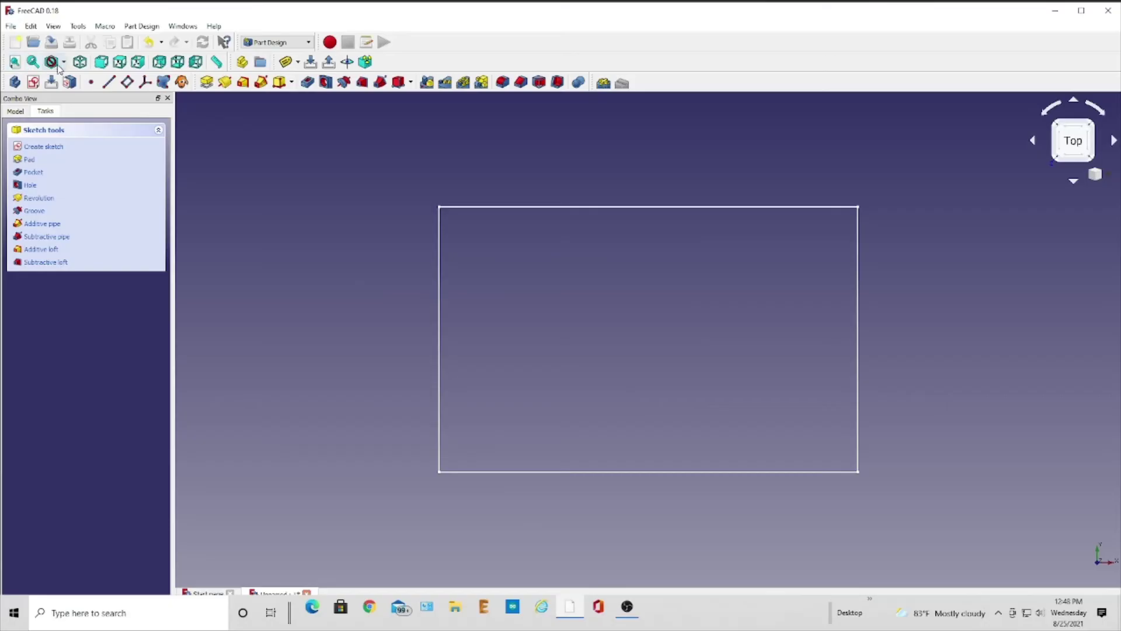
click(82, 62)
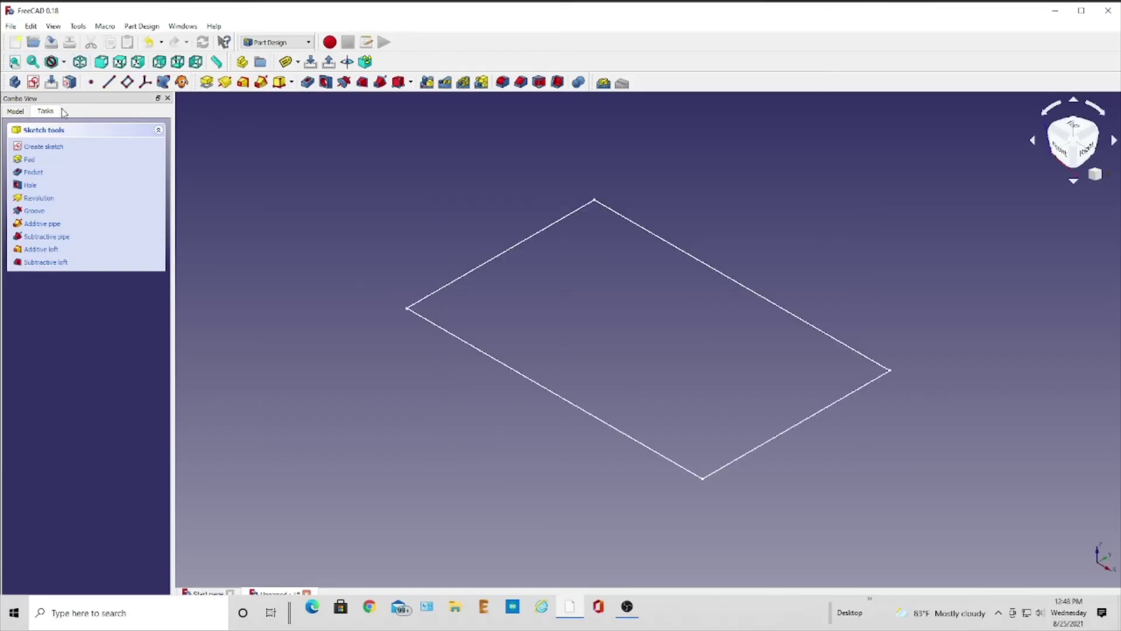
click(30, 160)
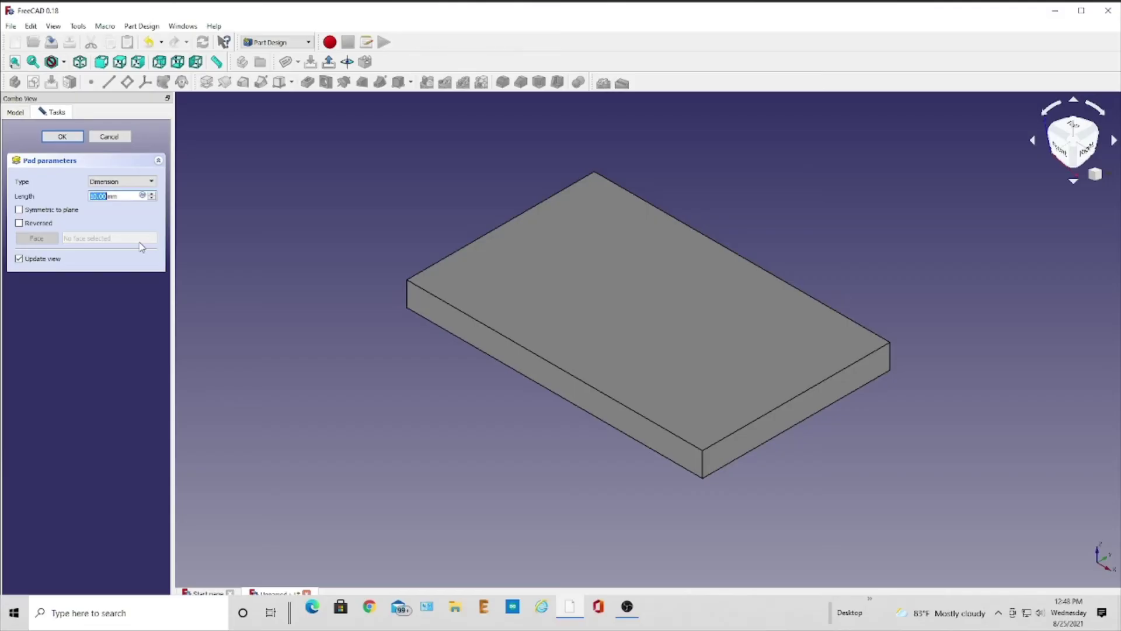
text(4)
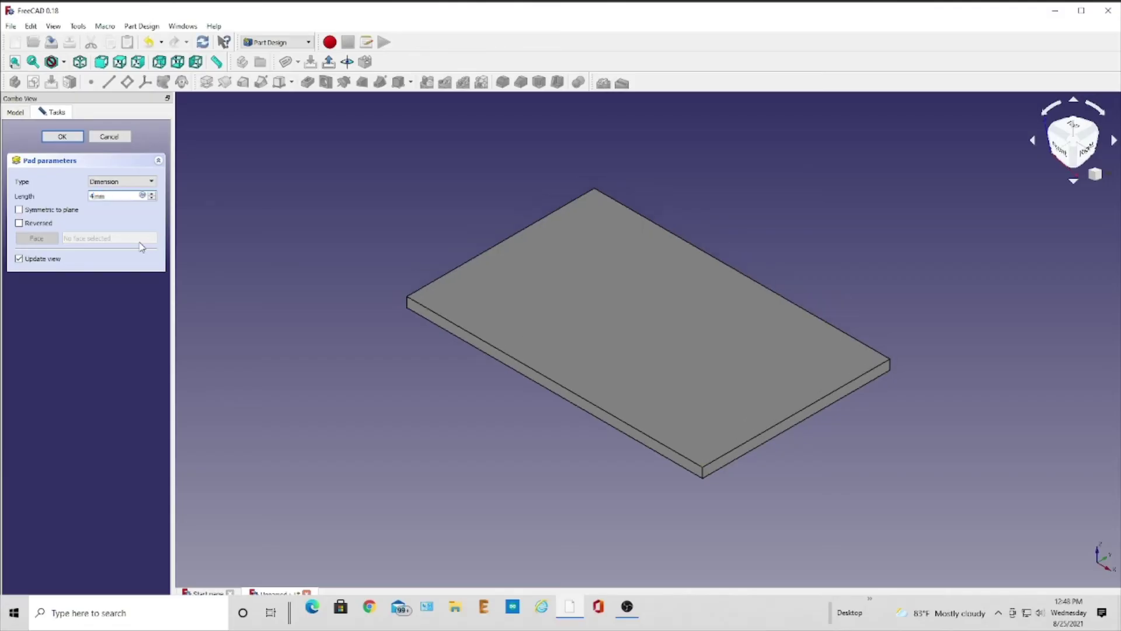
key(Return)
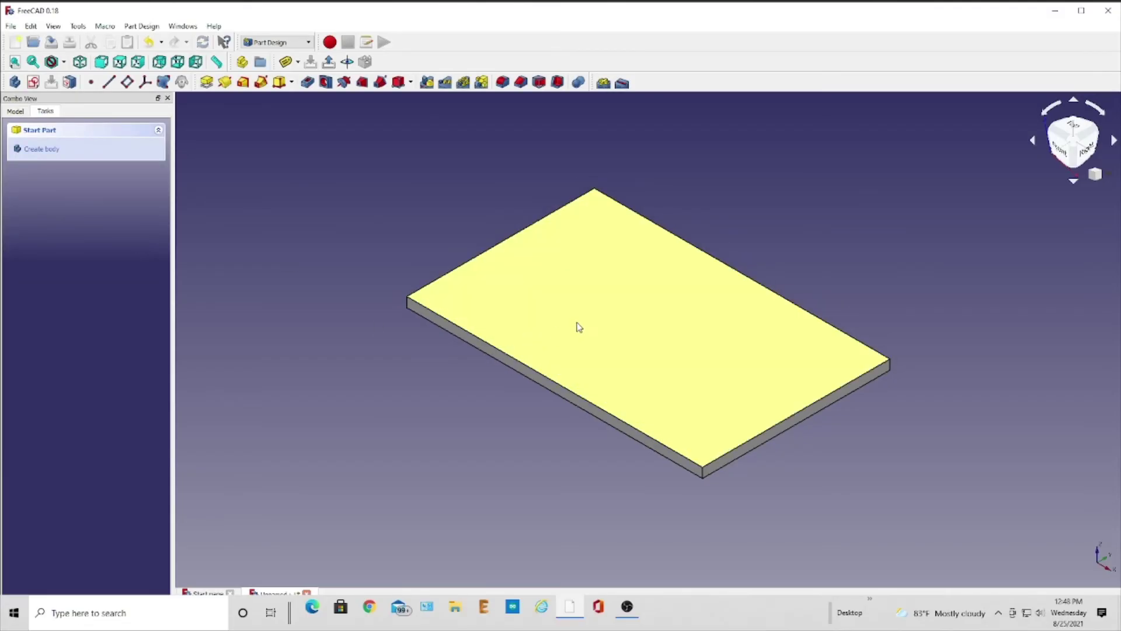
Start a sketch on the plate's upper face and link its four outer edges as external geometry
click(614, 331)
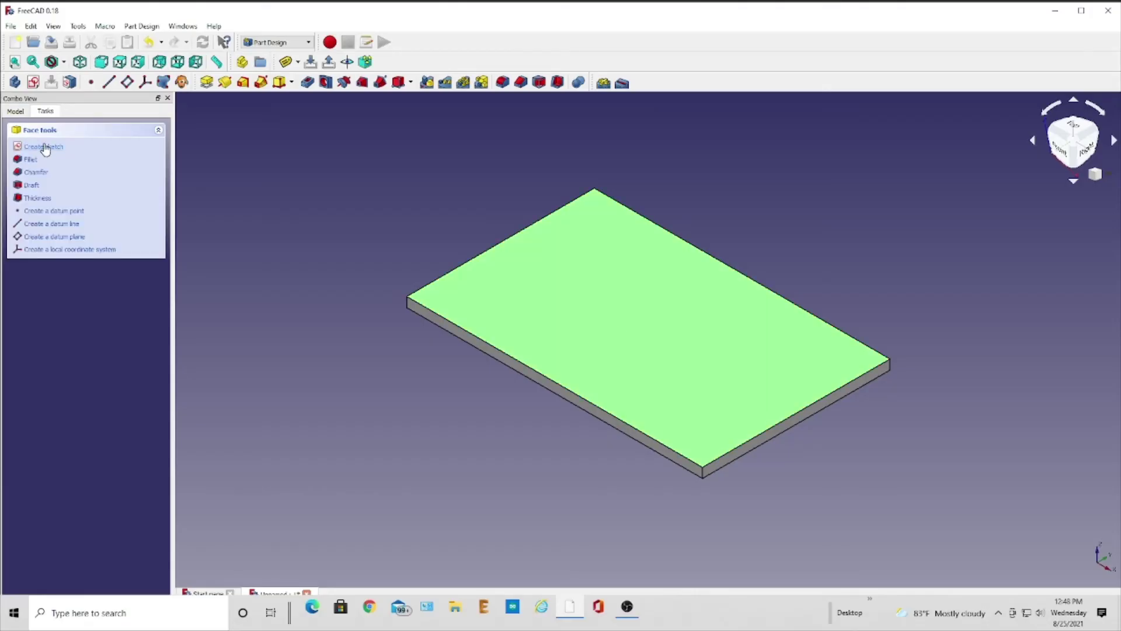
click(44, 146)
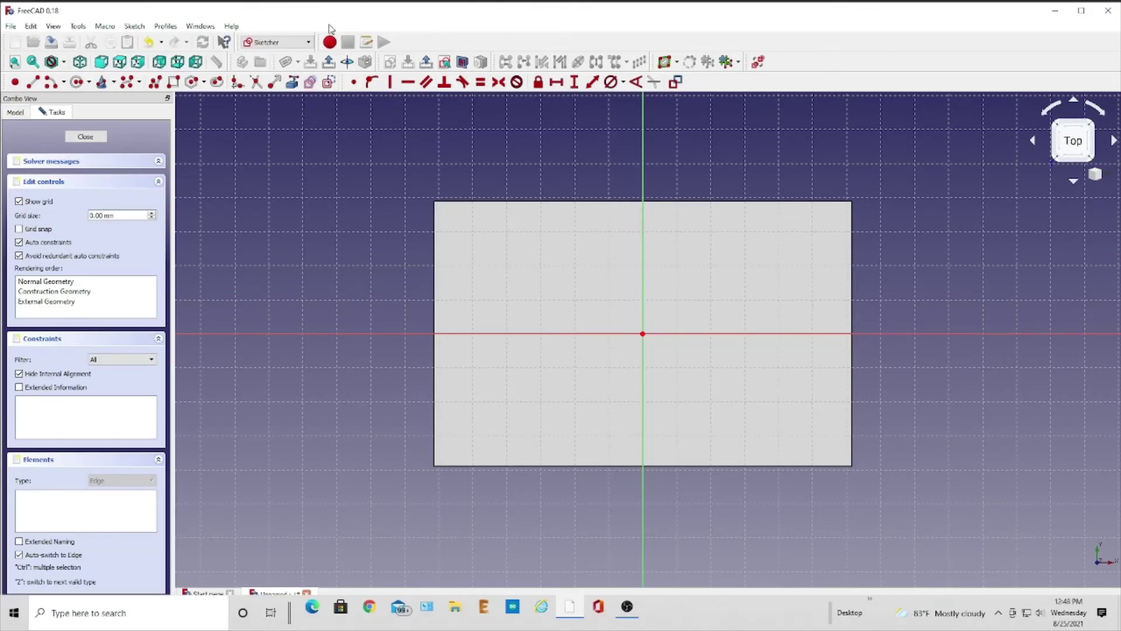
click(292, 81)
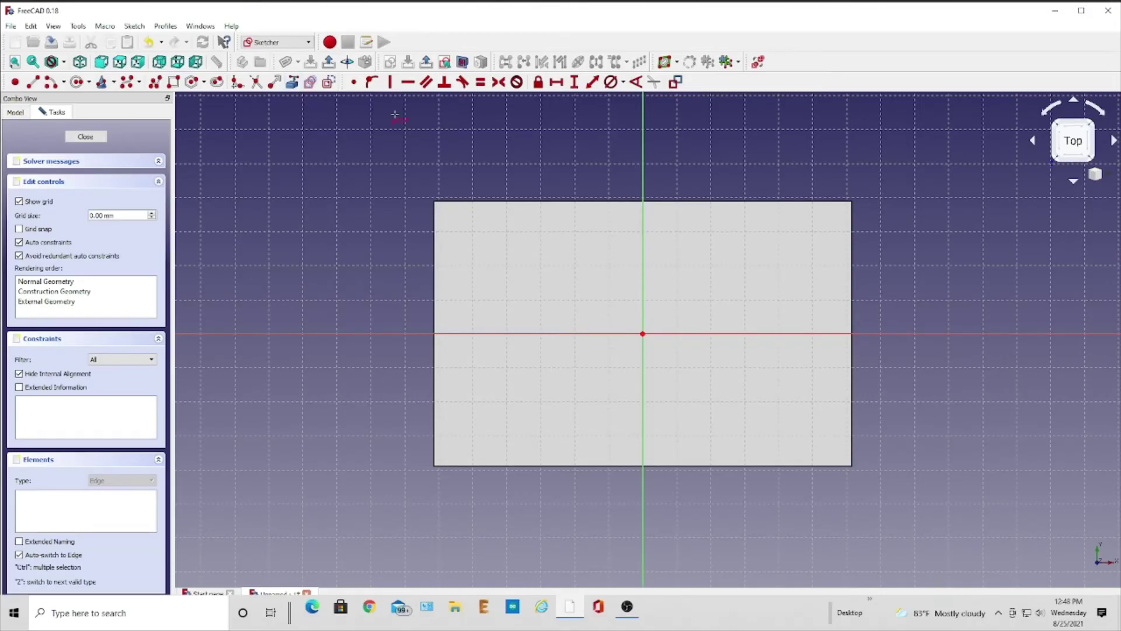
click(526, 201)
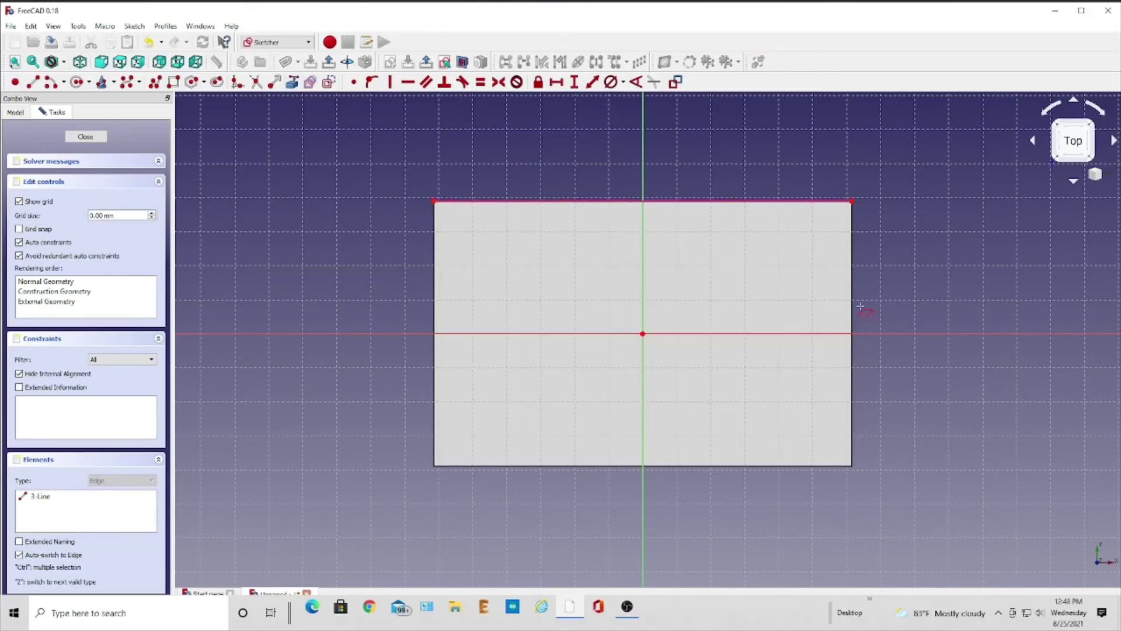
click(852, 316)
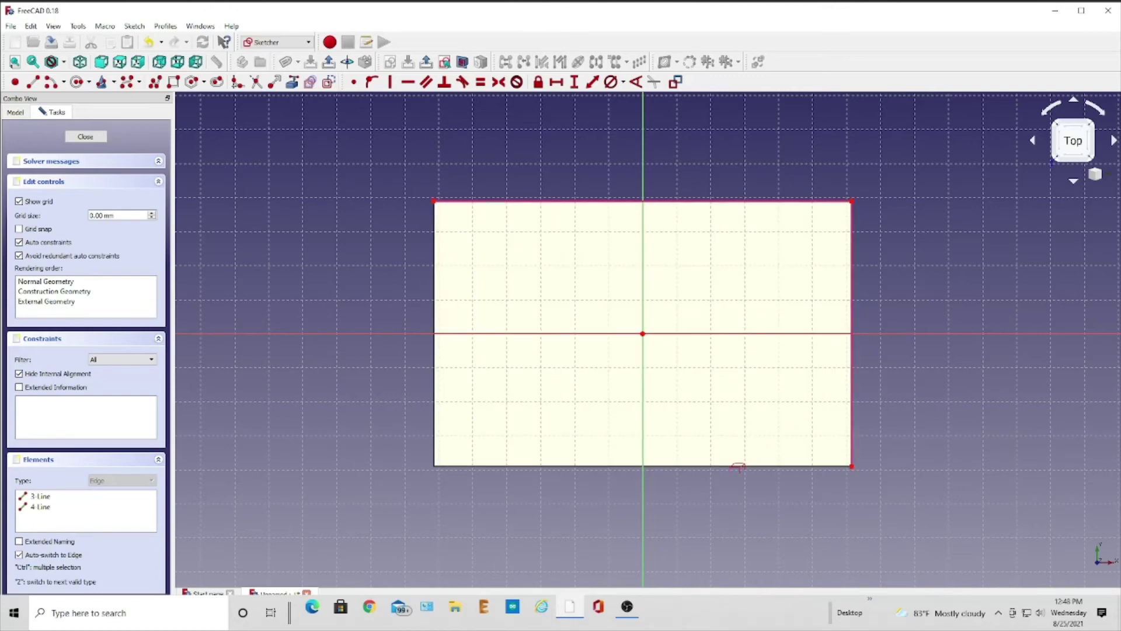
click(729, 467)
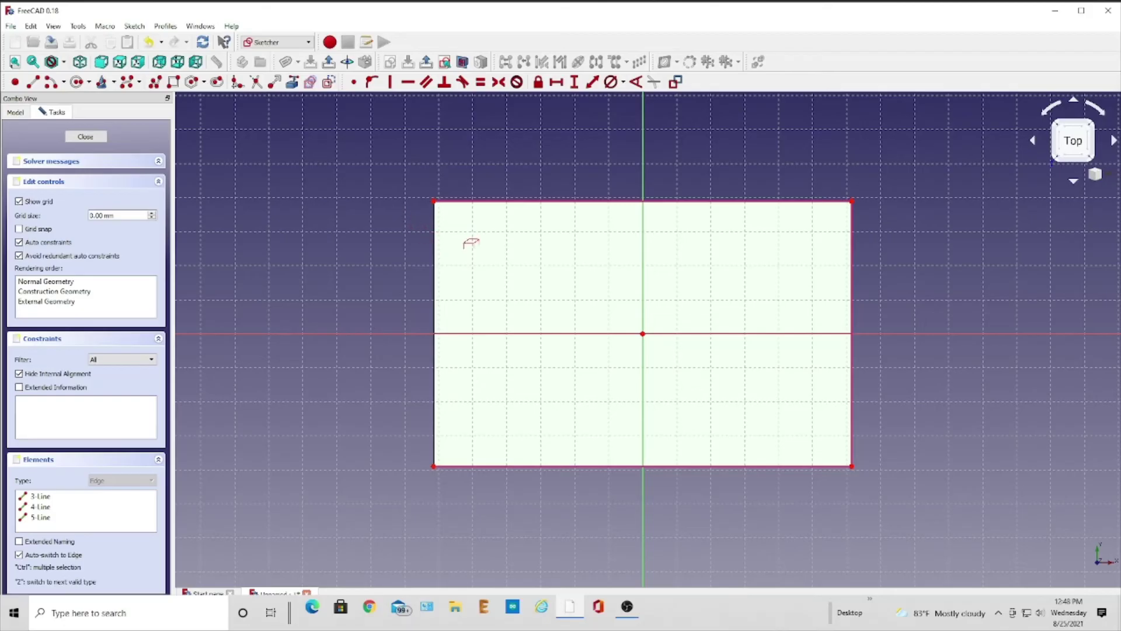
click(434, 252)
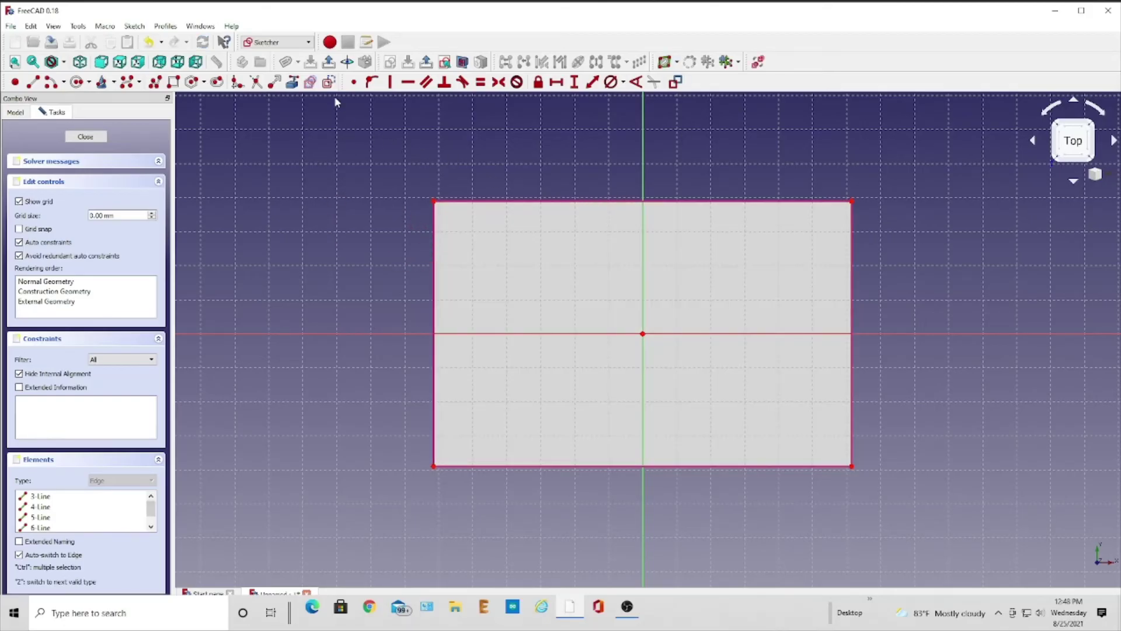
Draw four small circles on the plate's face, one just inside each corner
click(90, 83)
click(118, 99)
click(451, 212)
click(456, 216)
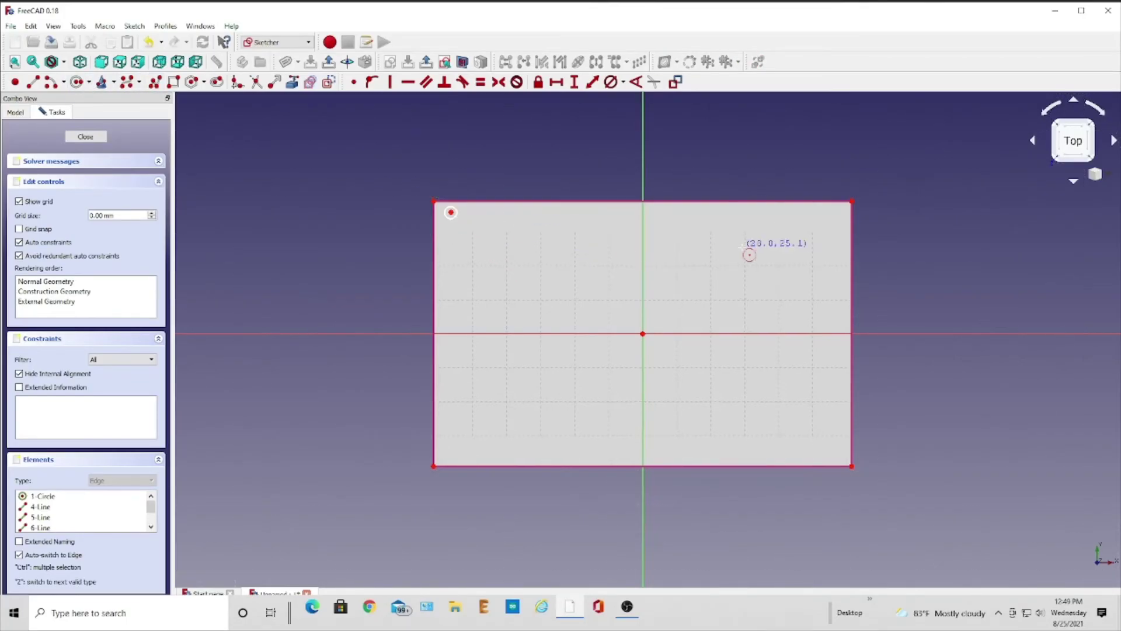
click(830, 217)
click(836, 232)
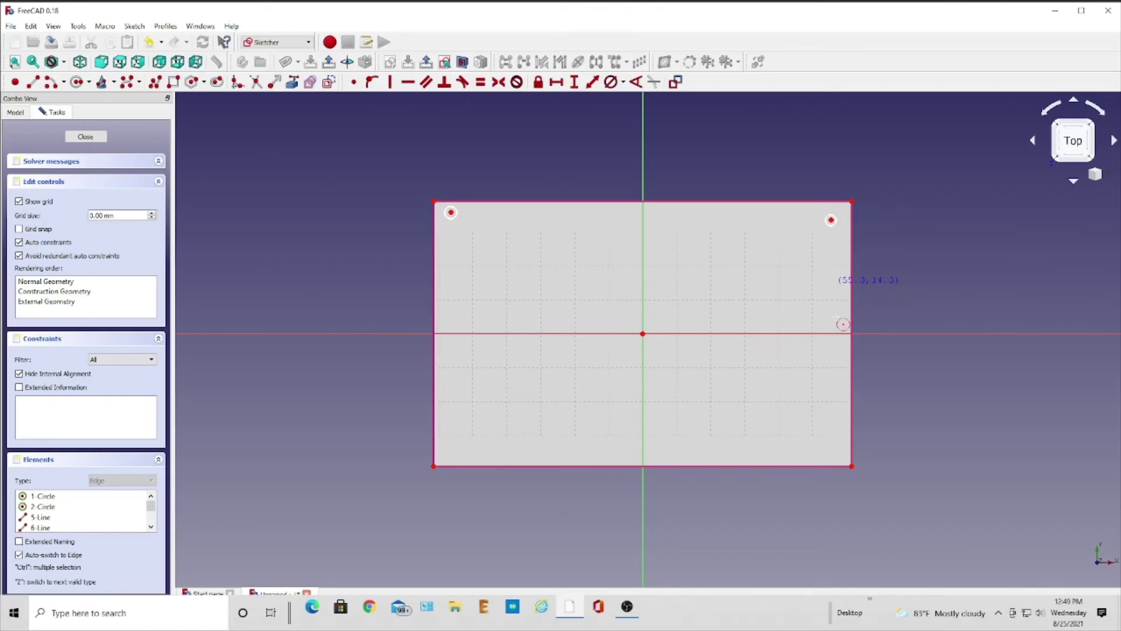
click(841, 455)
click(451, 451)
click(459, 464)
right_click(386, 437)
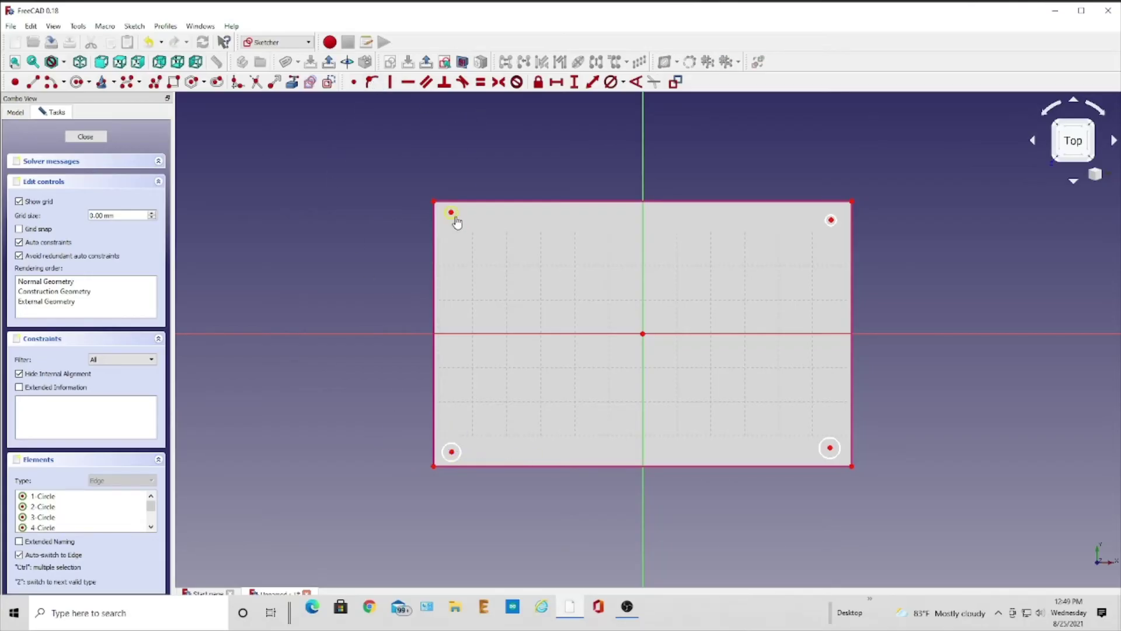
Apply equality constraints so that all four corner circles have the same size
click(456, 218)
click(828, 222)
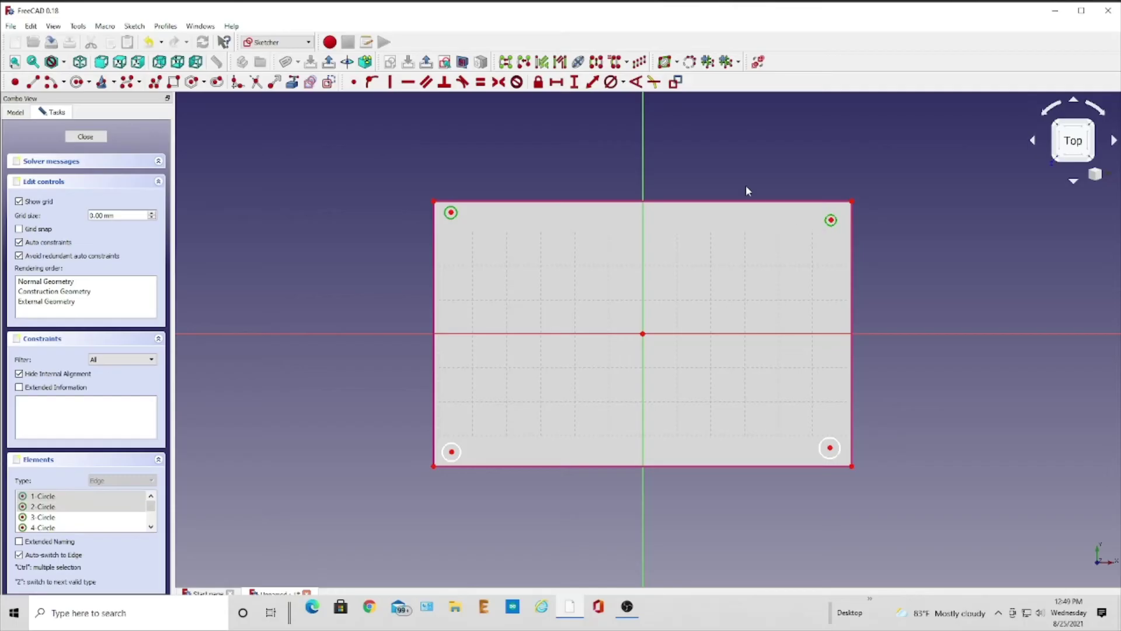
click(480, 81)
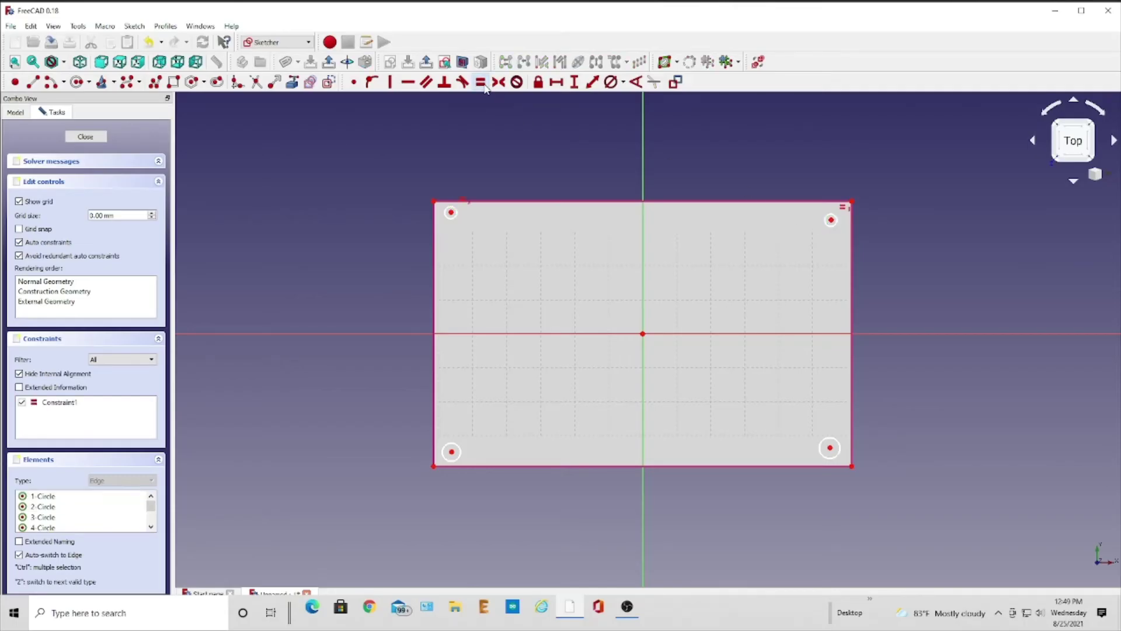
click(829, 222)
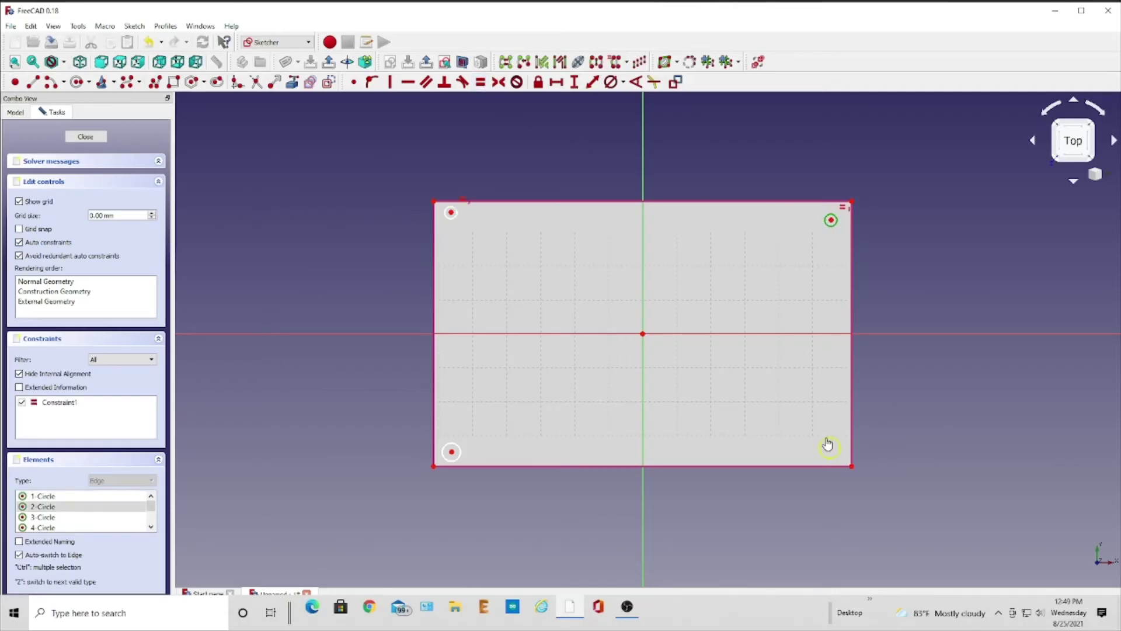
click(828, 446)
click(480, 81)
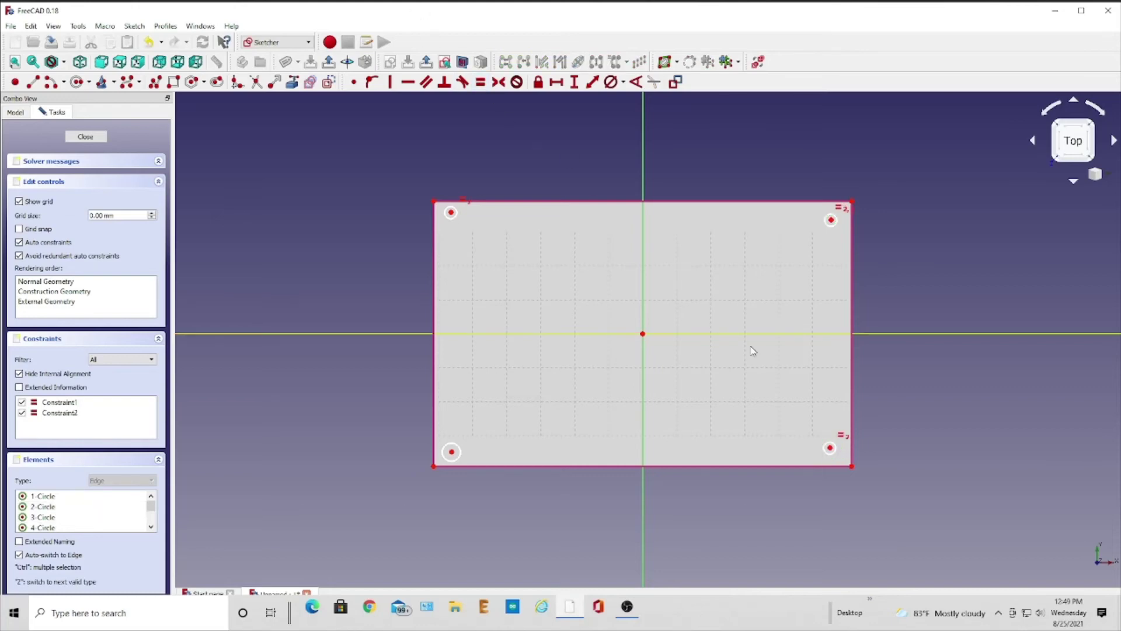
click(830, 446)
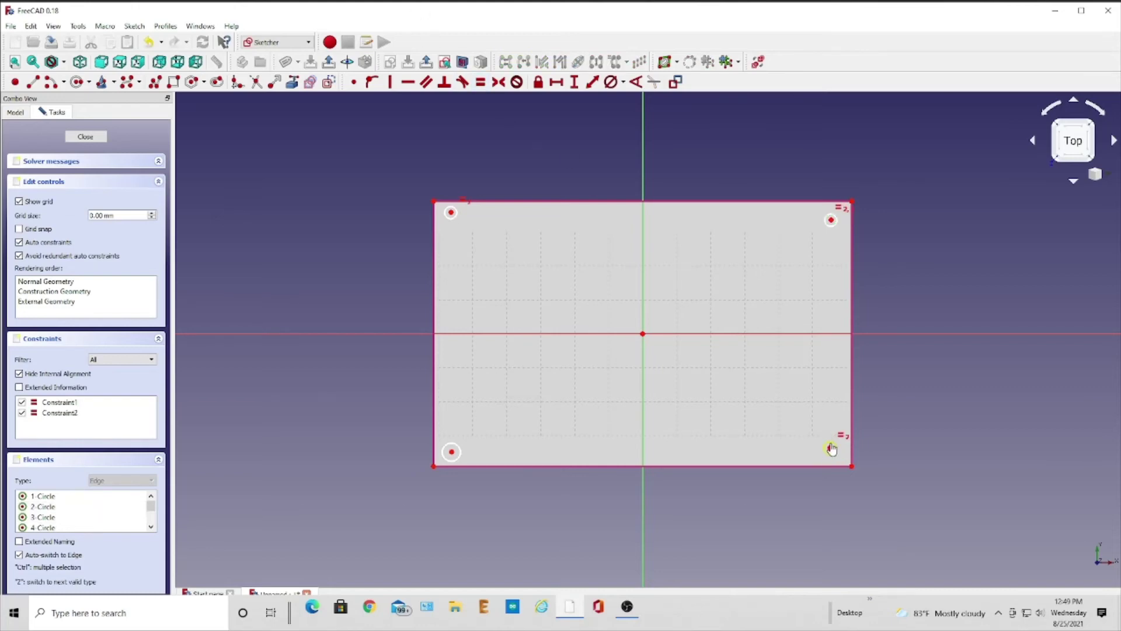
click(452, 450)
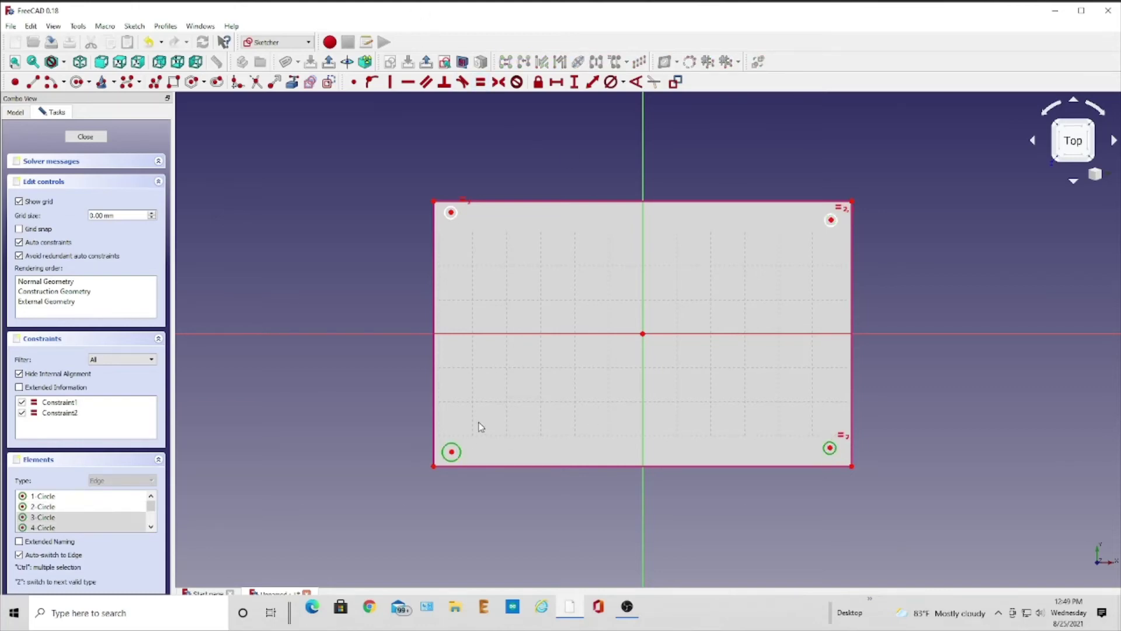
click(480, 82)
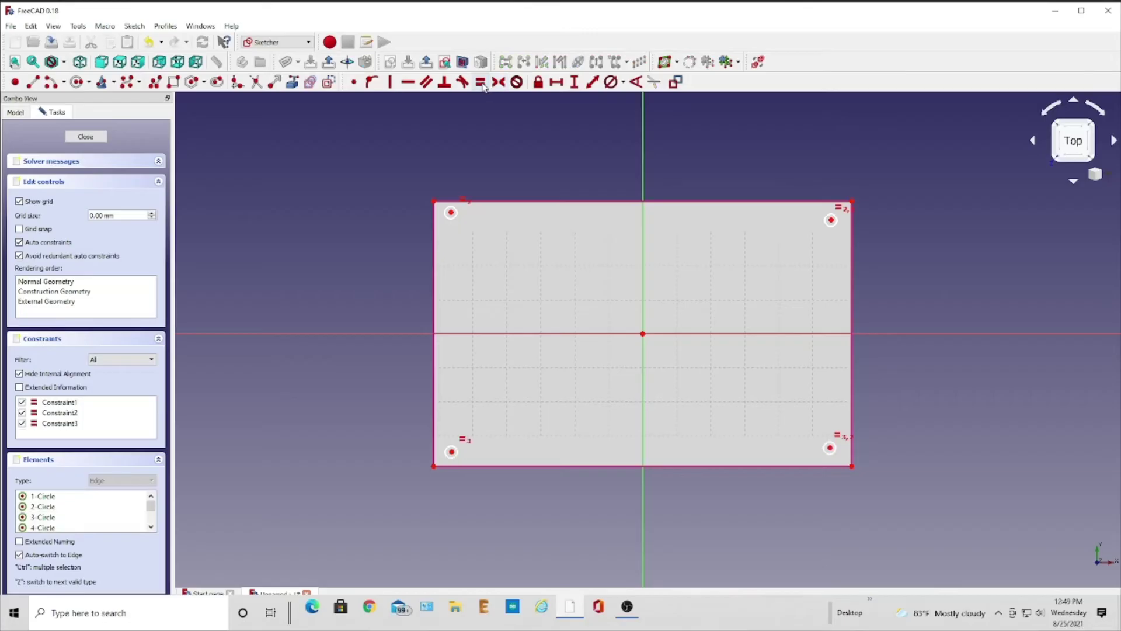
Constrain the diameter of the upper-right corner circle to 3 mm
click(624, 83)
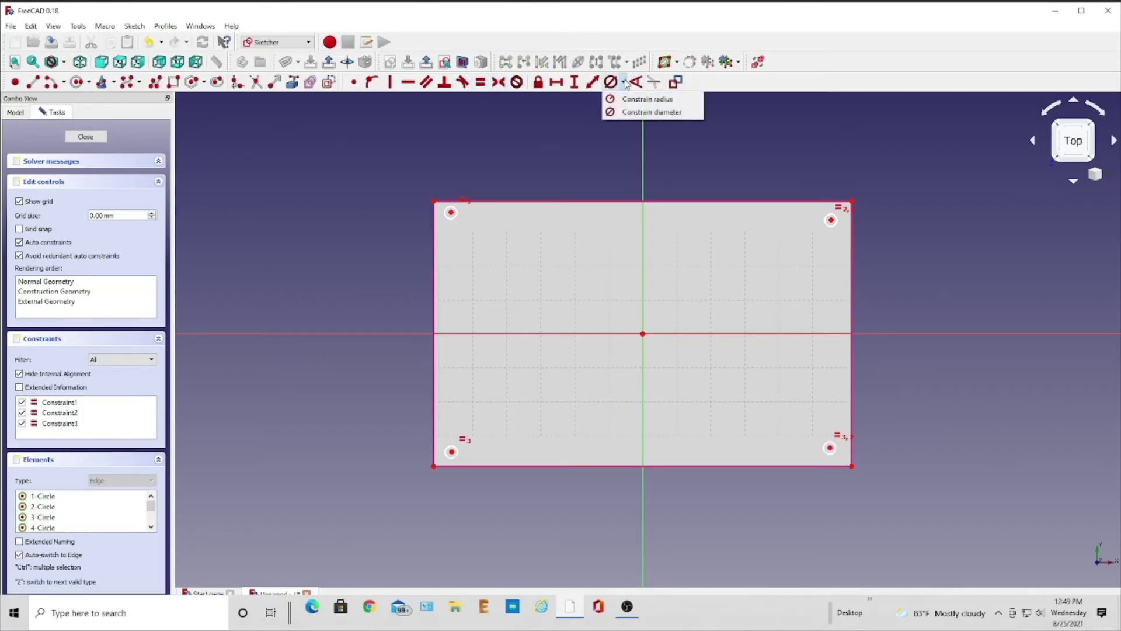
click(648, 111)
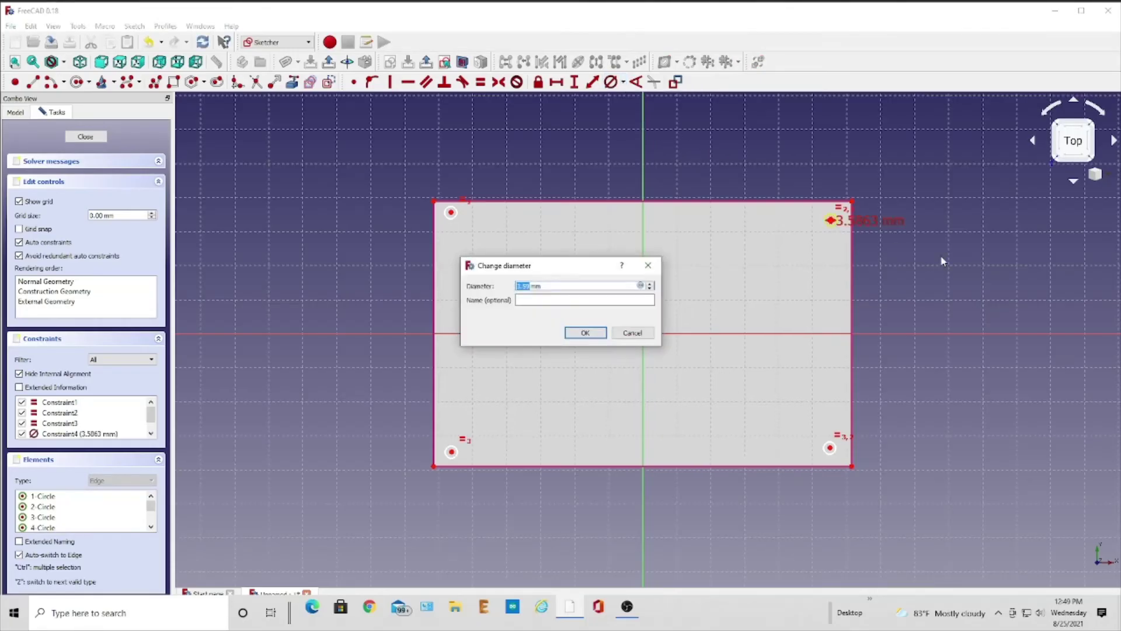
text(3)
key(Return)
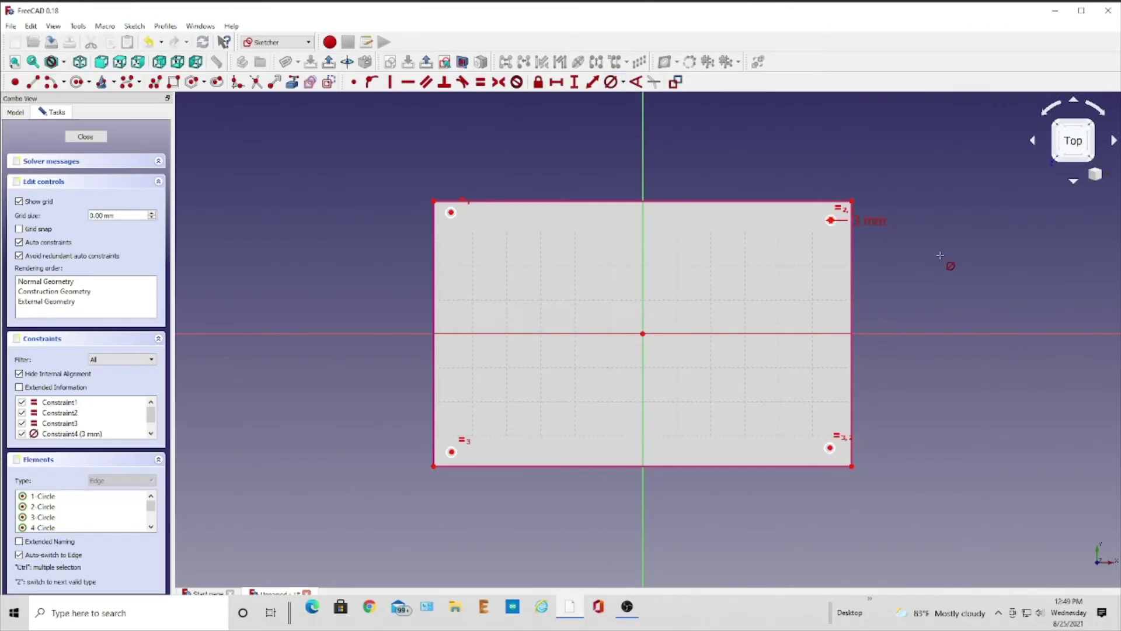
right_click(902, 303)
Set the horizontal distance between the upper-right circle's centre and the plate's upper-right corner to 3 mm
click(556, 82)
click(830, 221)
scroll(832, 217, up, 2)
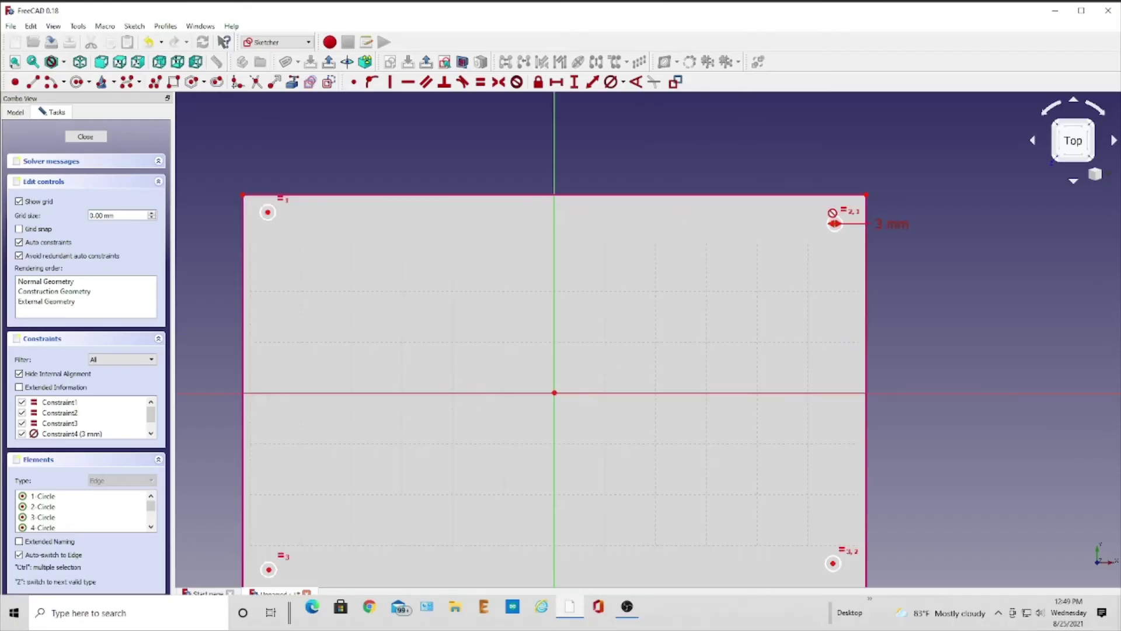
scroll(835, 223, up, 2)
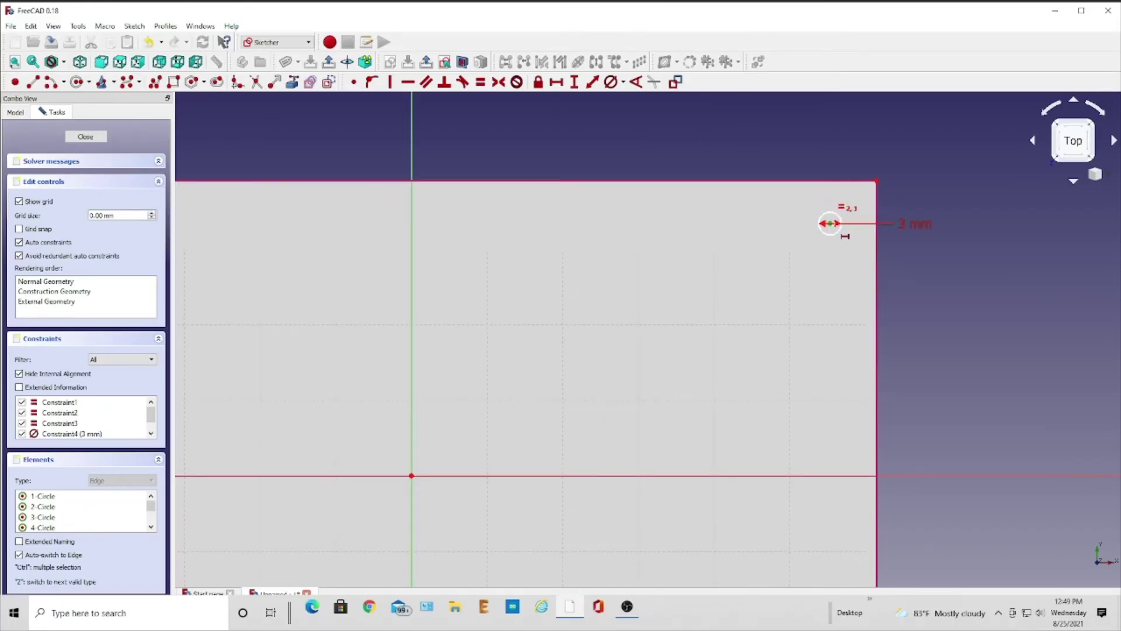
click(876, 181)
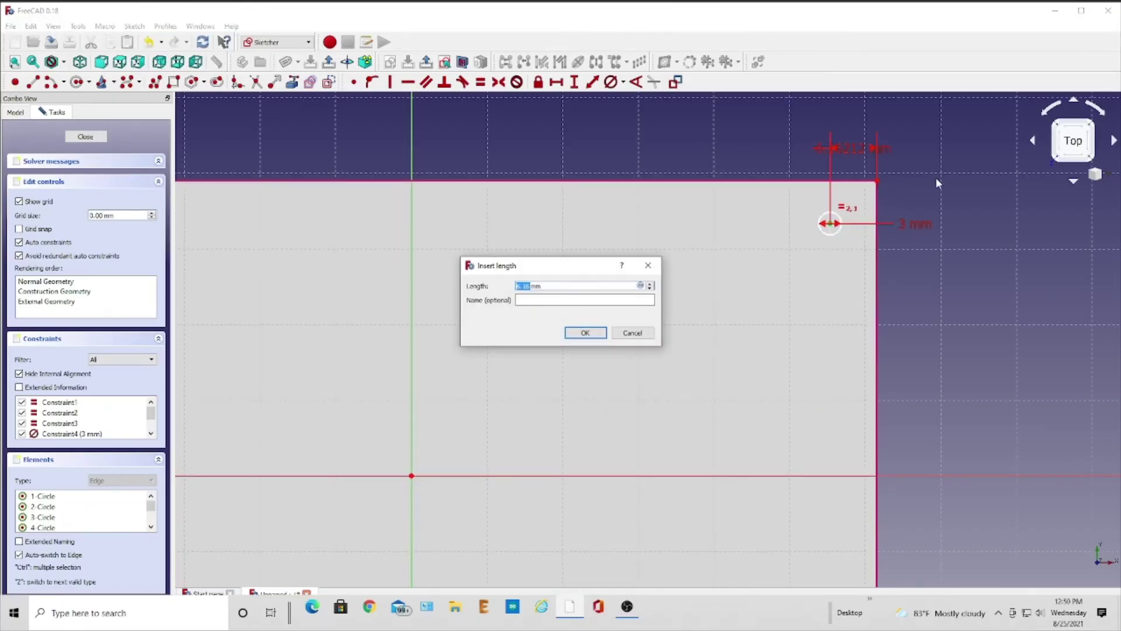
text(3)
key(Return)
scroll(882, 274, down, 3)
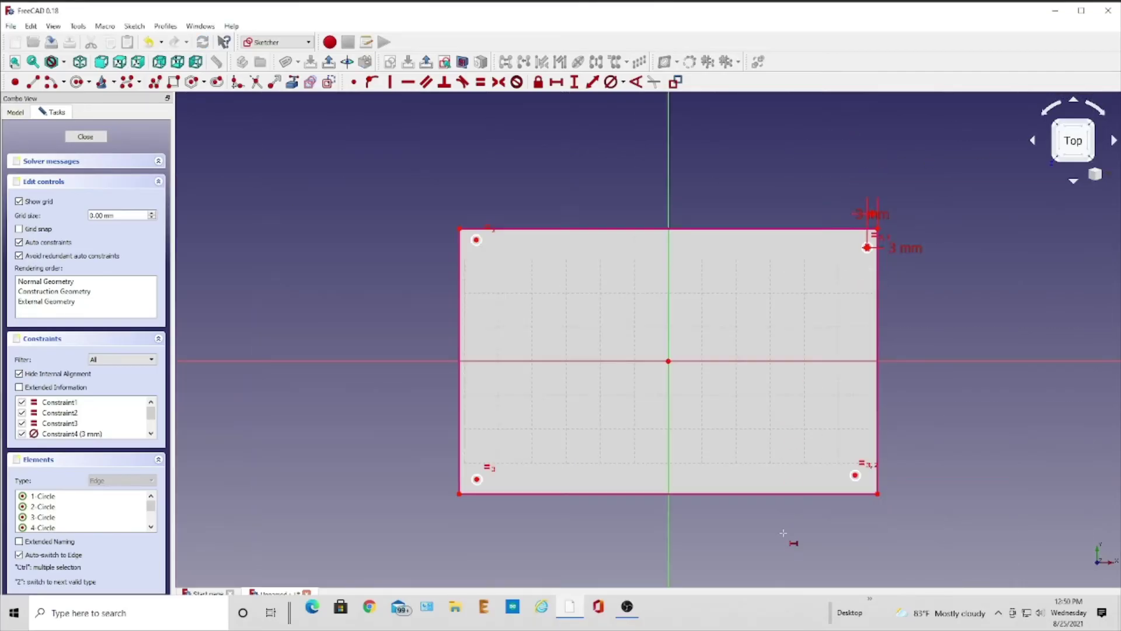
Set the horizontal distance between the lower-right circle's centre and the plate's lower-right corner to 3 mm
middle_drag(781, 415, 784, 328)
click(842, 358)
click(864, 377)
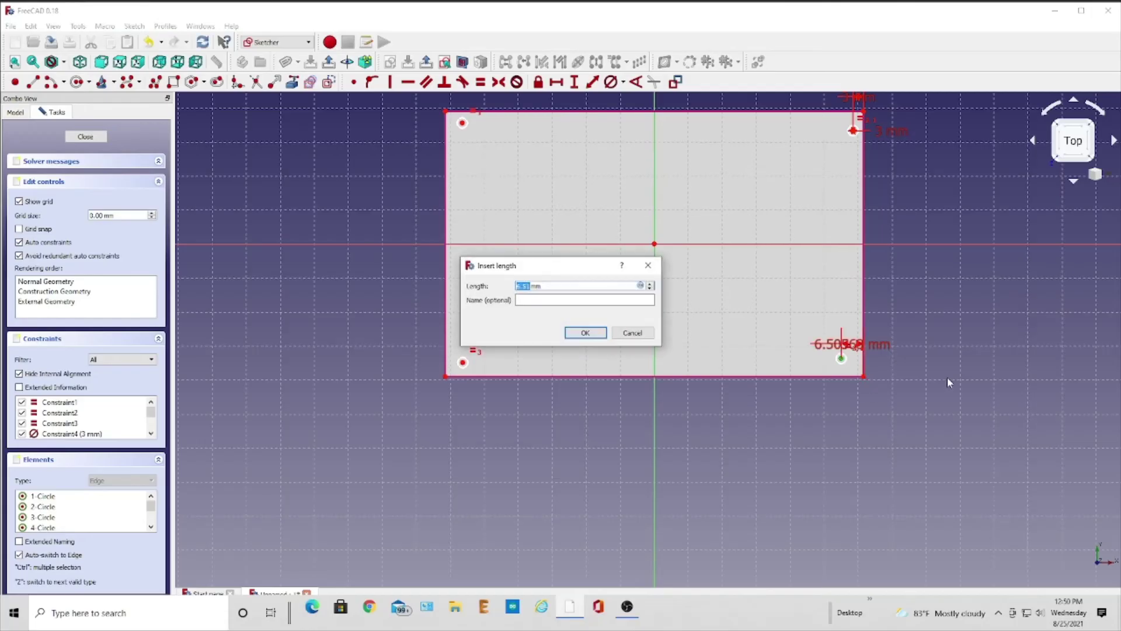
text(3)
key(Return)
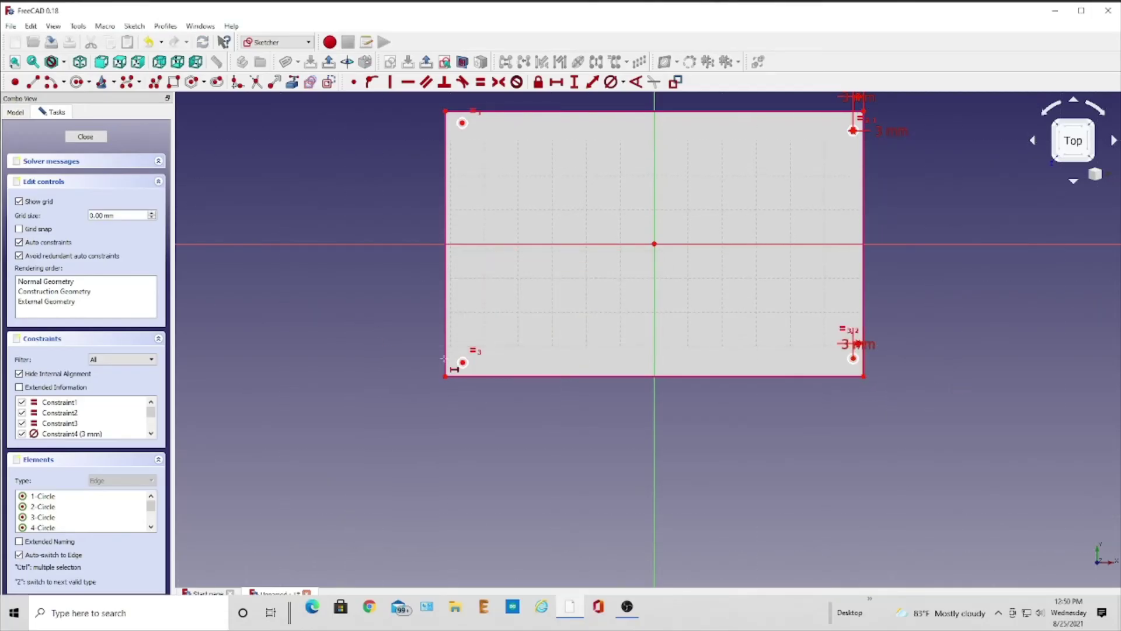
Set the horizontal distances from the lower-left and upper-left circle centres to their nearest plate corners to 3 mm each
click(445, 377)
click(463, 363)
text(3)
key(Return)
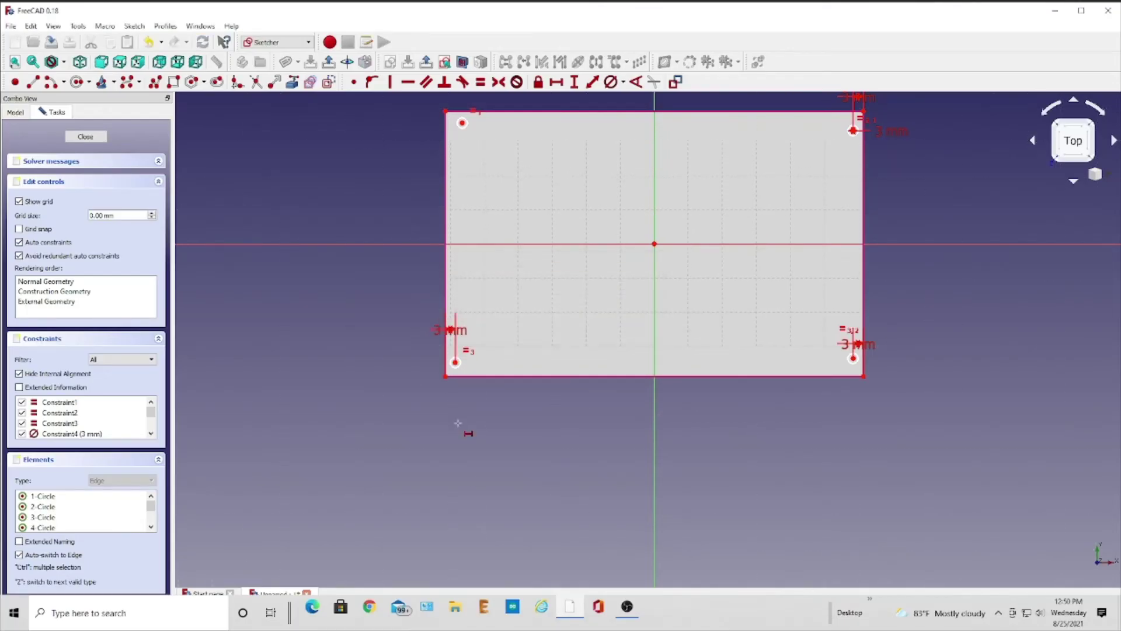
click(462, 123)
click(446, 111)
text(3)
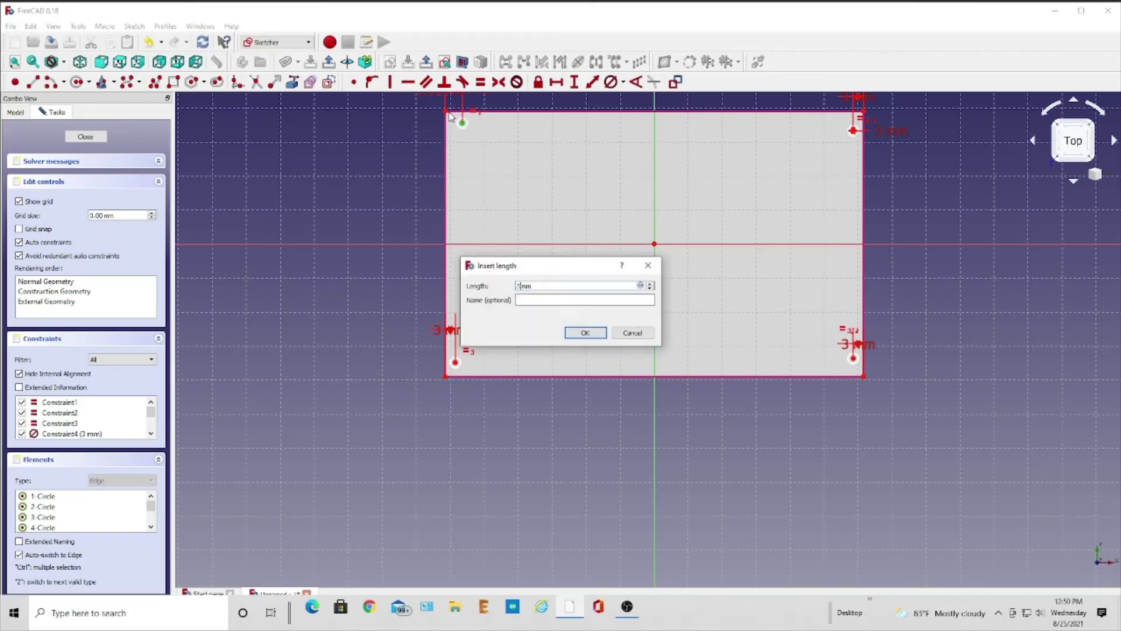
key(Return)
scroll(631, 293, down, 2)
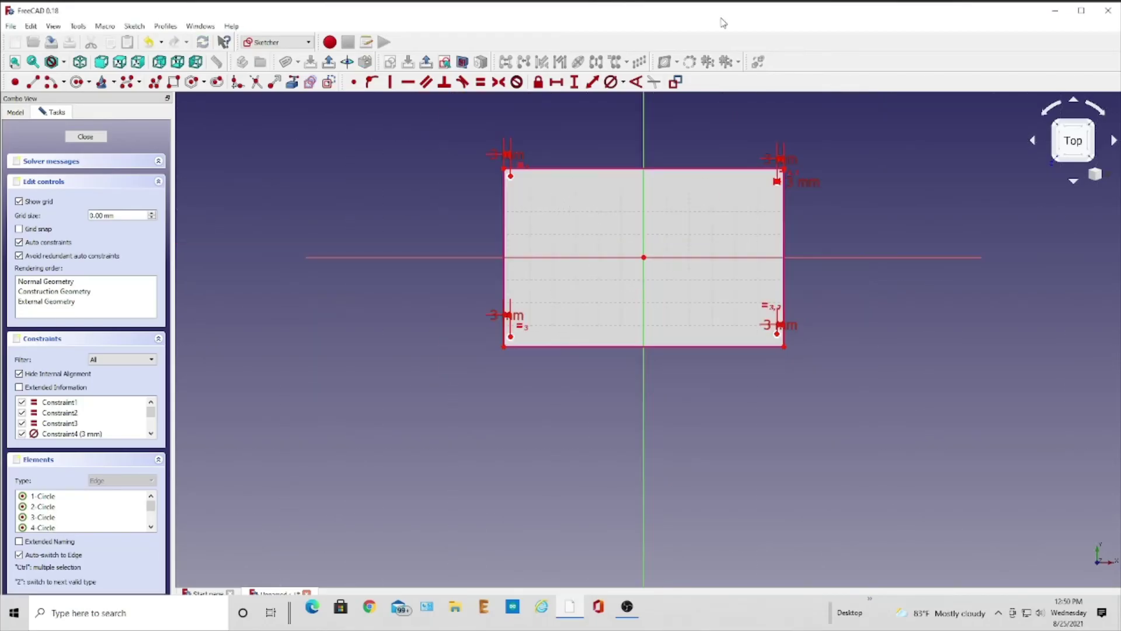
right_click(853, 289)
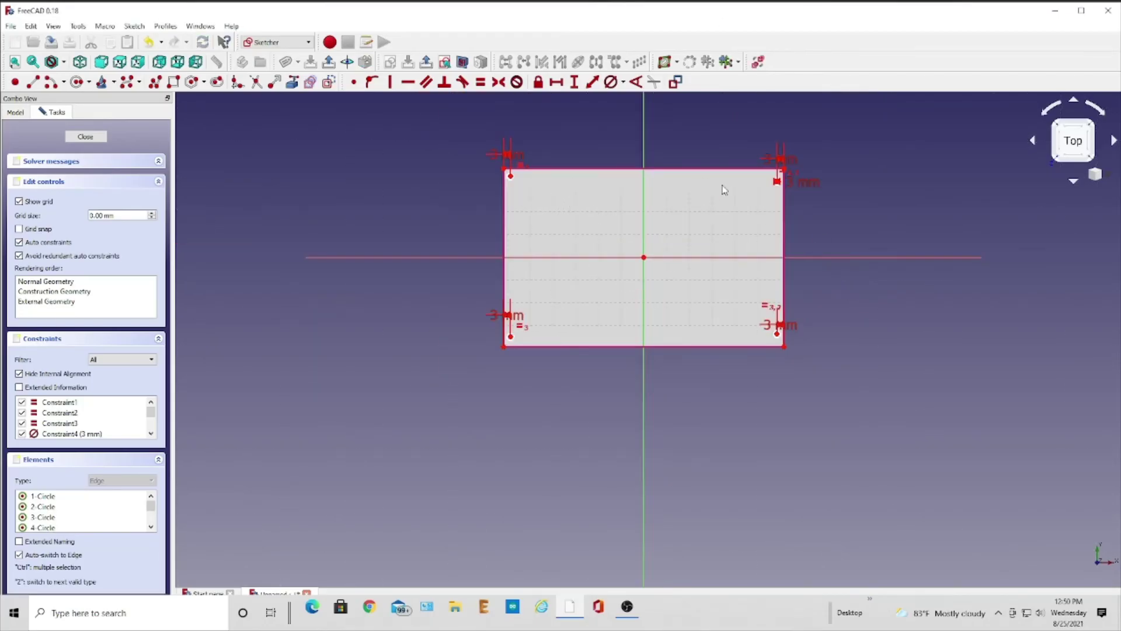
Set the vertical distance between the upper-right circle's centre and the plate's upper-right corner to 3 mm
click(575, 82)
scroll(786, 201, up, 5)
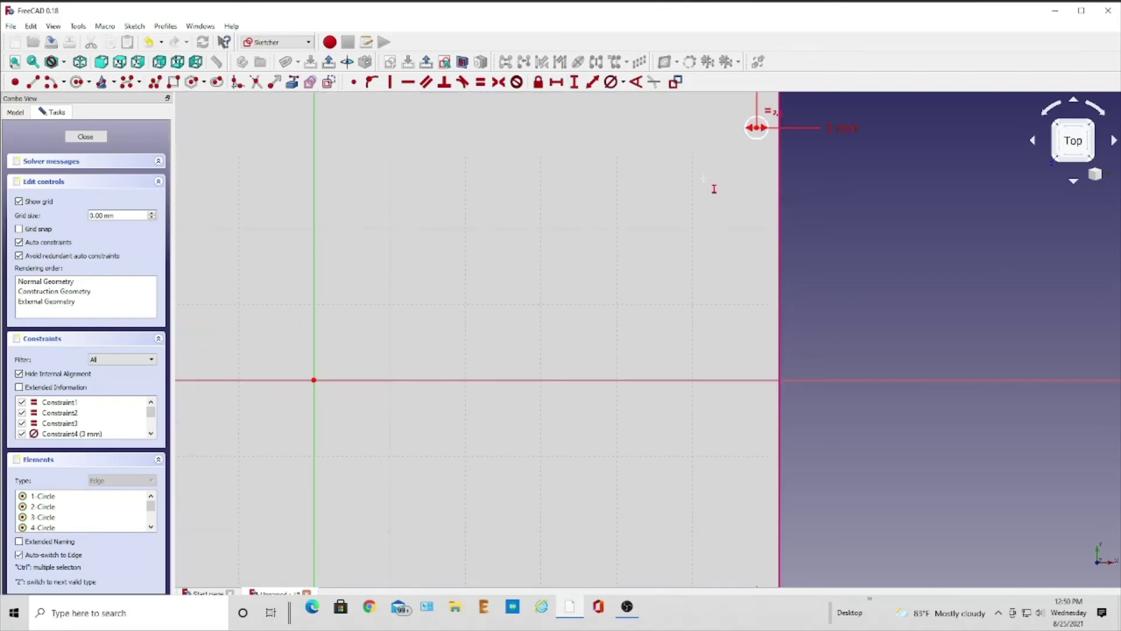
middle_drag(714, 188, 713, 295)
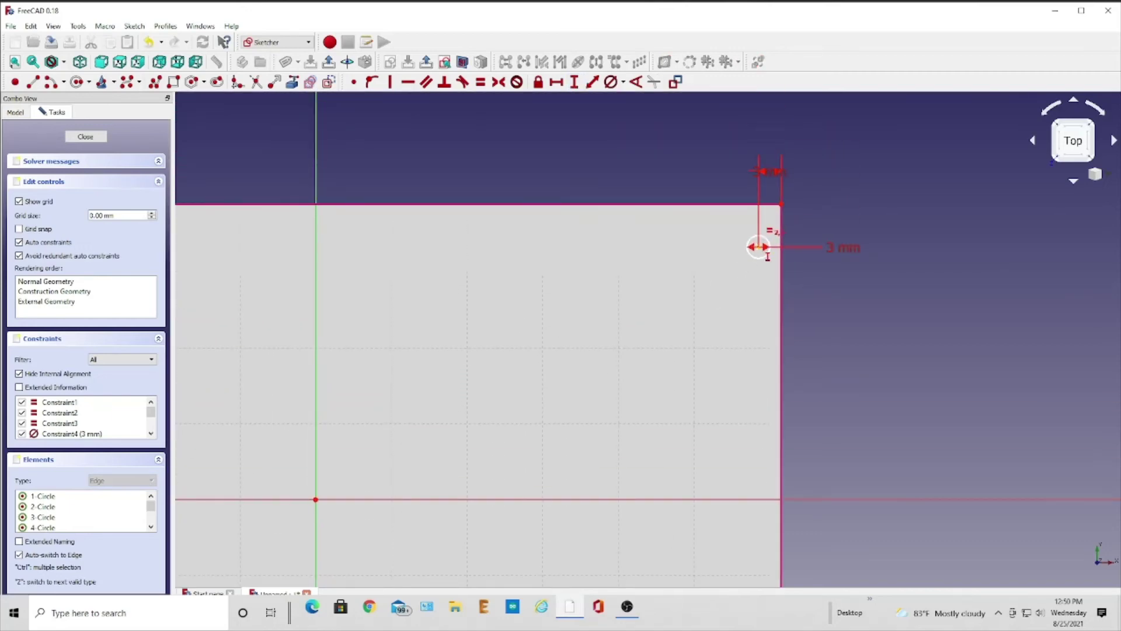
click(781, 204)
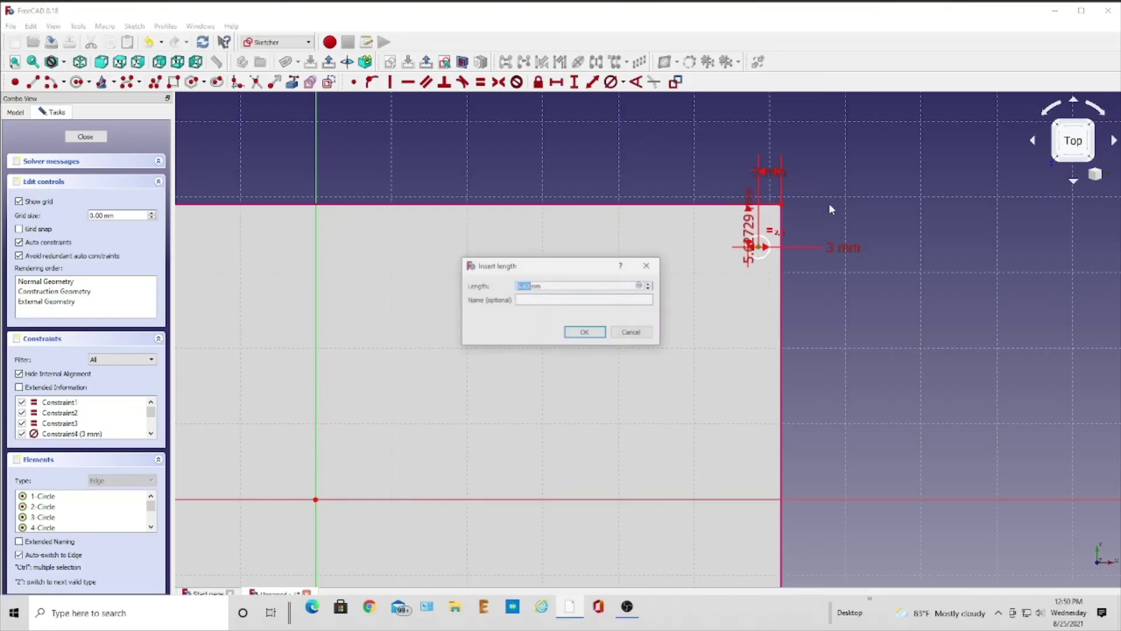
text(3)
key(Return)
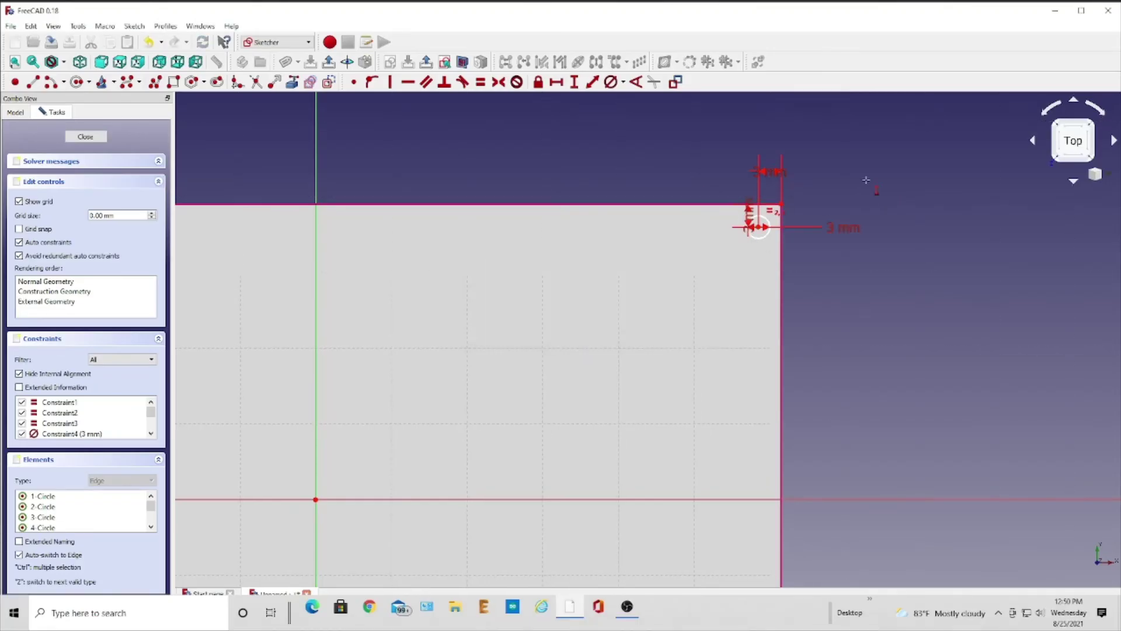
Set the vertical distance between the lower-right circle's centre and the plate's lower-right corner to 3 mm
scroll(835, 264, down, 5)
click(800, 484)
click(811, 503)
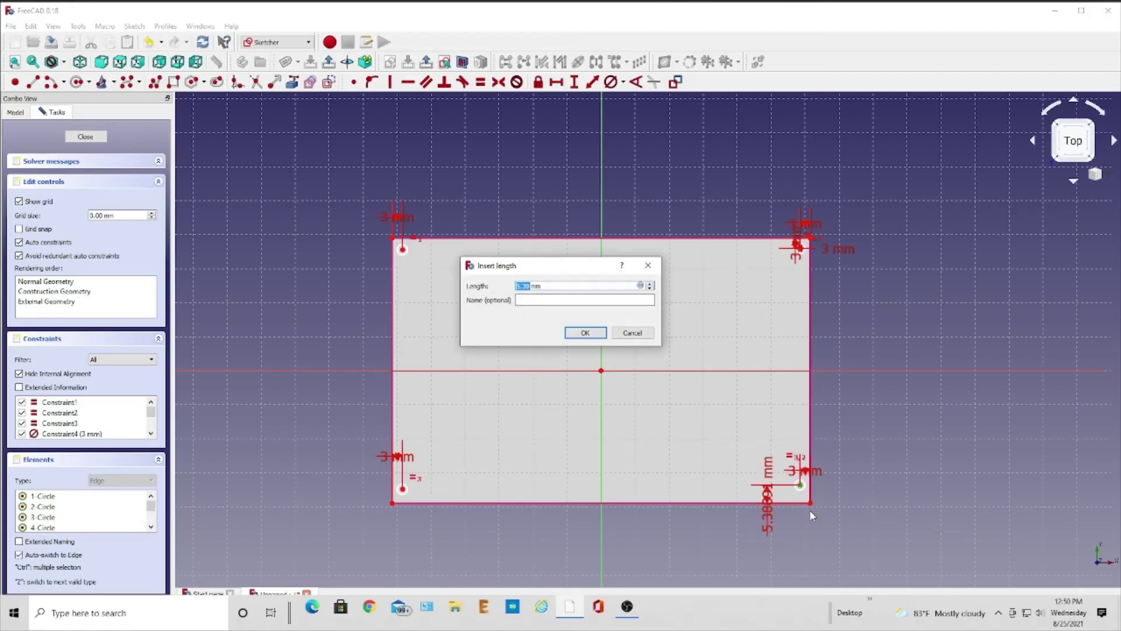
text(3)
key(Return)
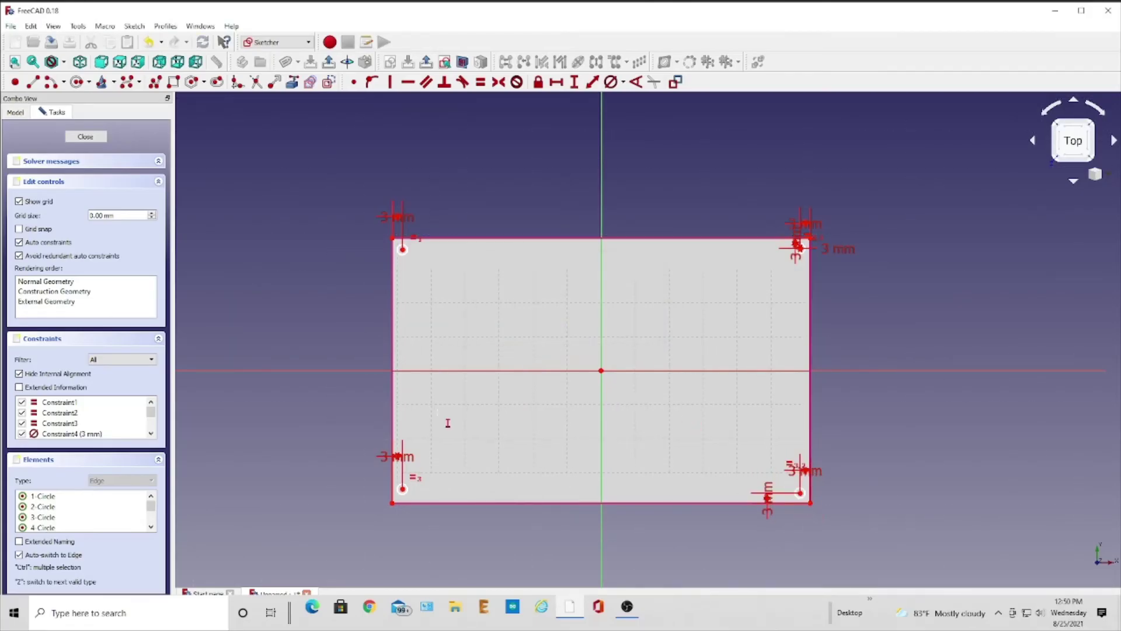
Set the vertical distances from the lower-left and upper-left circle centres to their nearest plate corners to 3 mm each, and leave the sketch
click(403, 488)
click(393, 502)
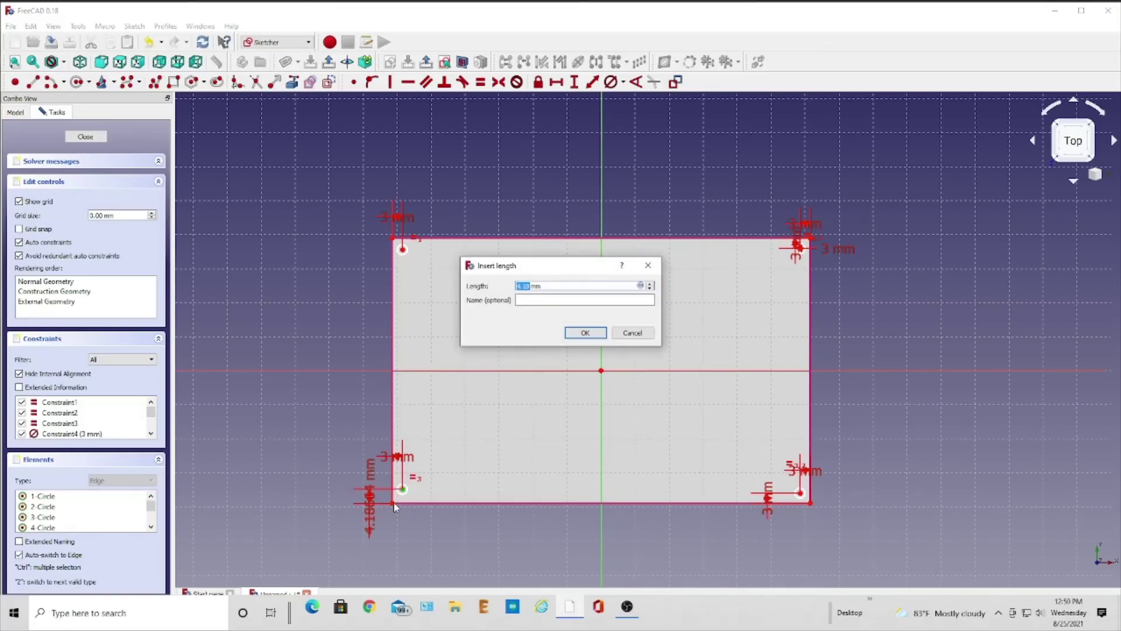
text(3)
key(Return)
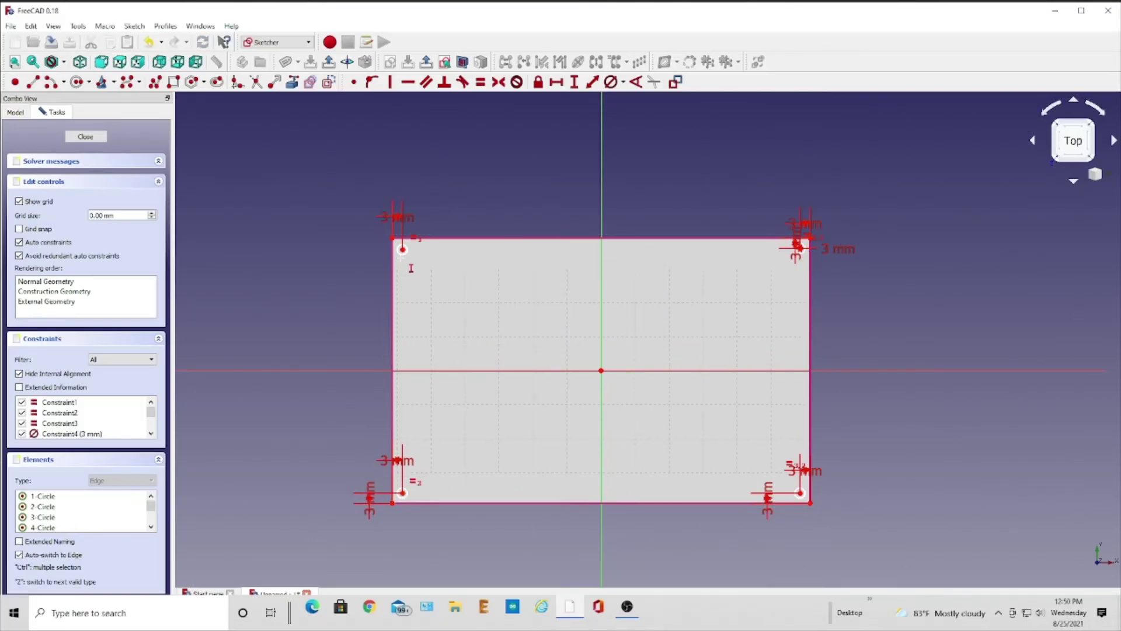
click(402, 249)
click(393, 239)
text(3)
key(Return)
right_click(969, 382)
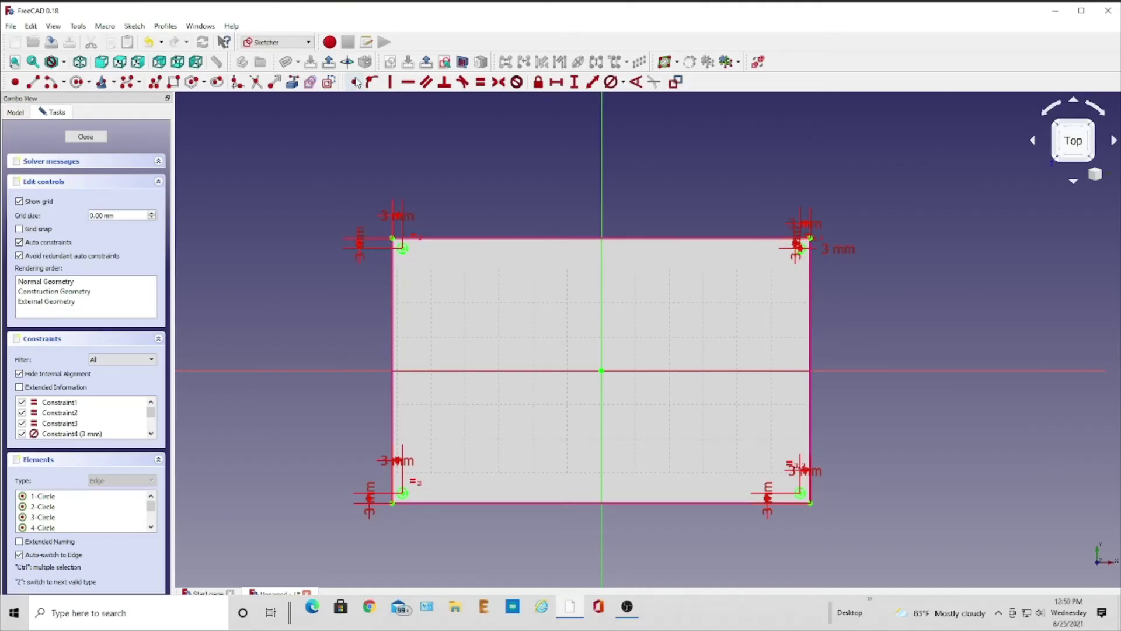
click(329, 62)
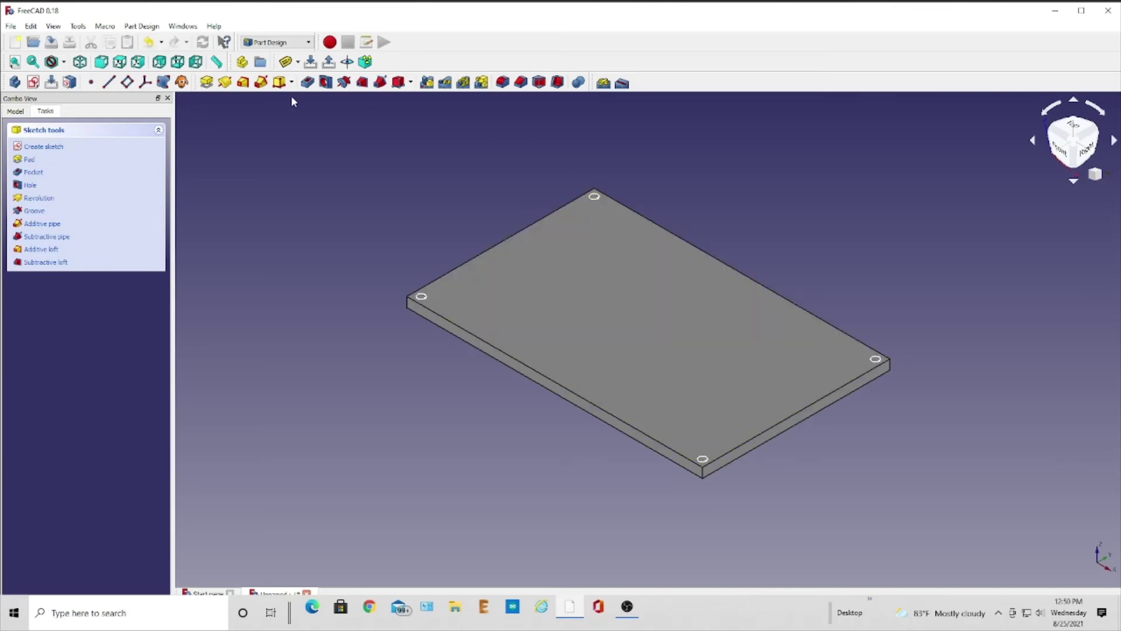
Create a Hole feature from the corner circles with the ISO metric coarse profile and size M2.50
click(326, 83)
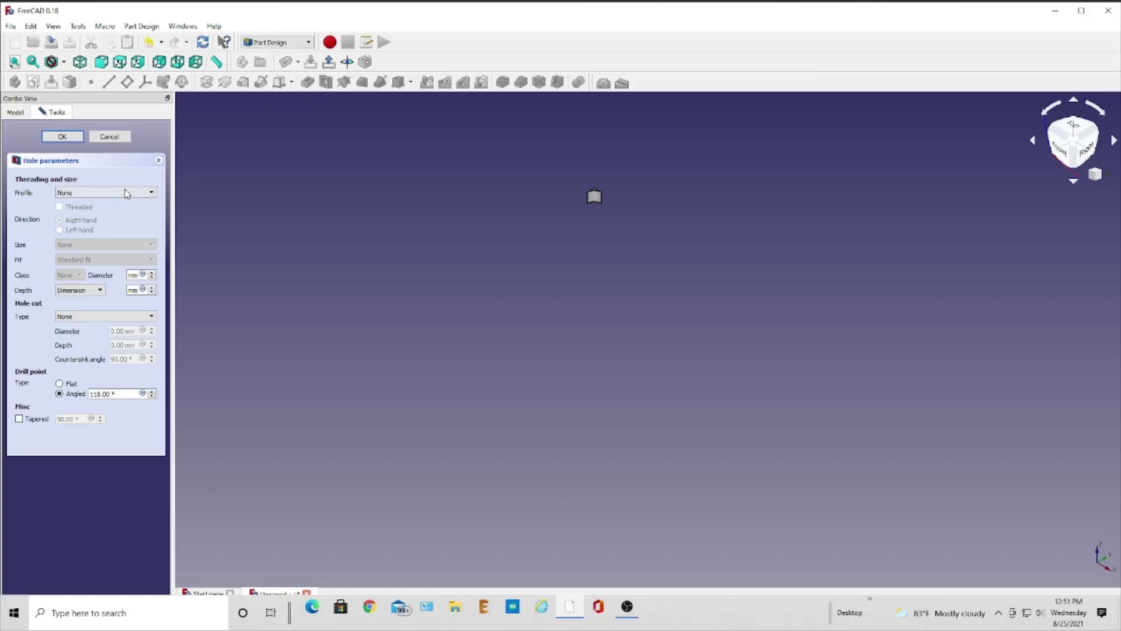
click(153, 195)
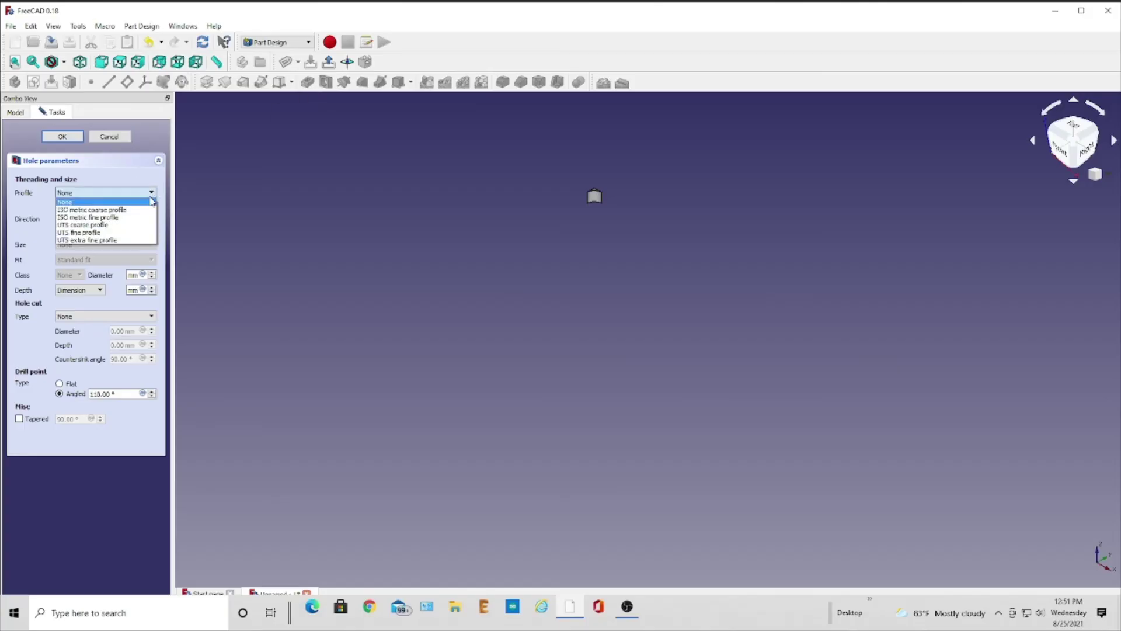
click(136, 210)
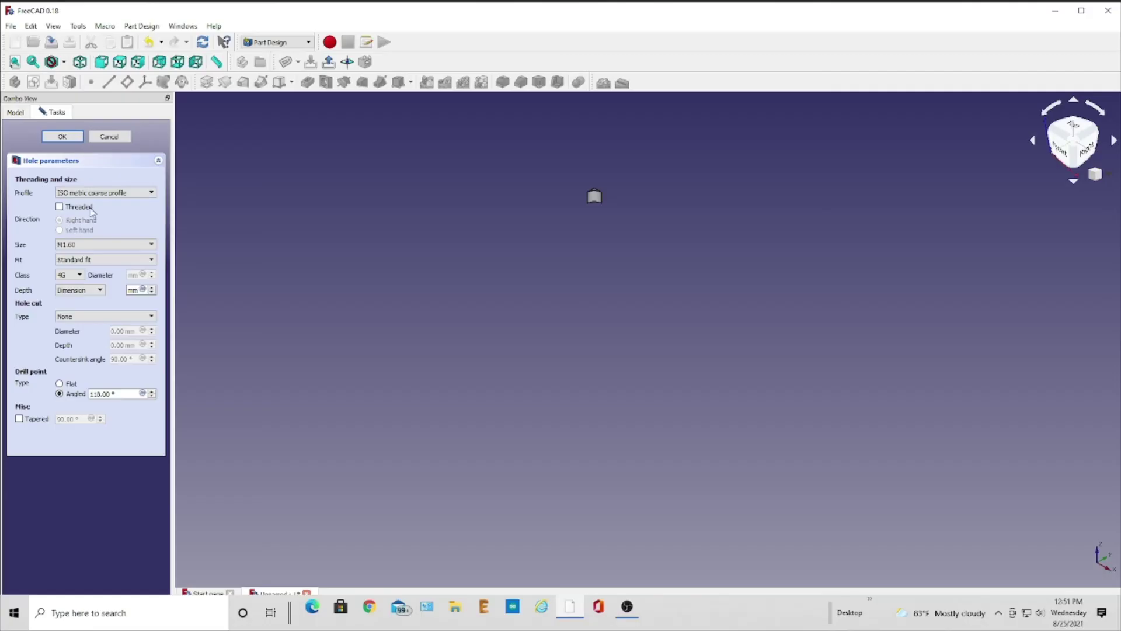
click(153, 245)
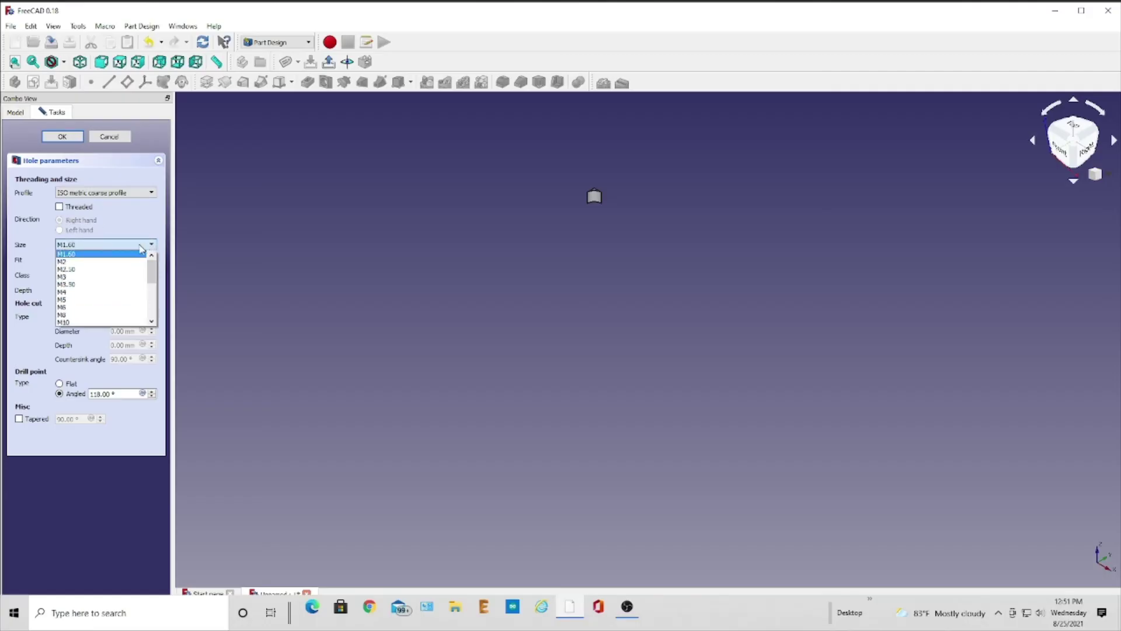
click(74, 270)
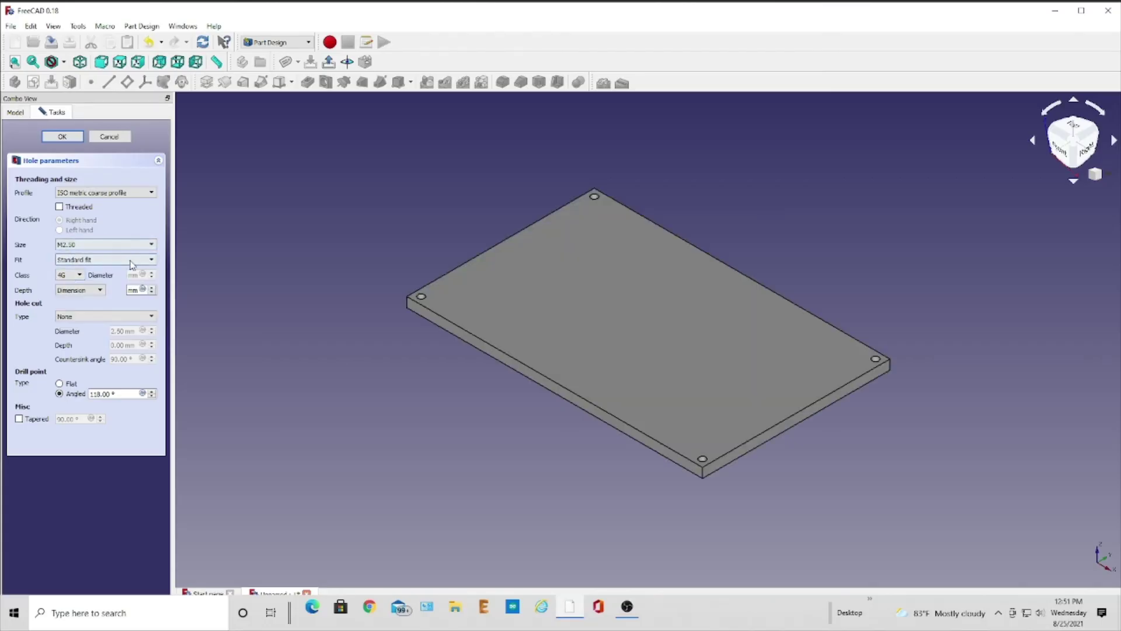
Set the hole cut type to Countersink and accept the hole parameters
click(152, 317)
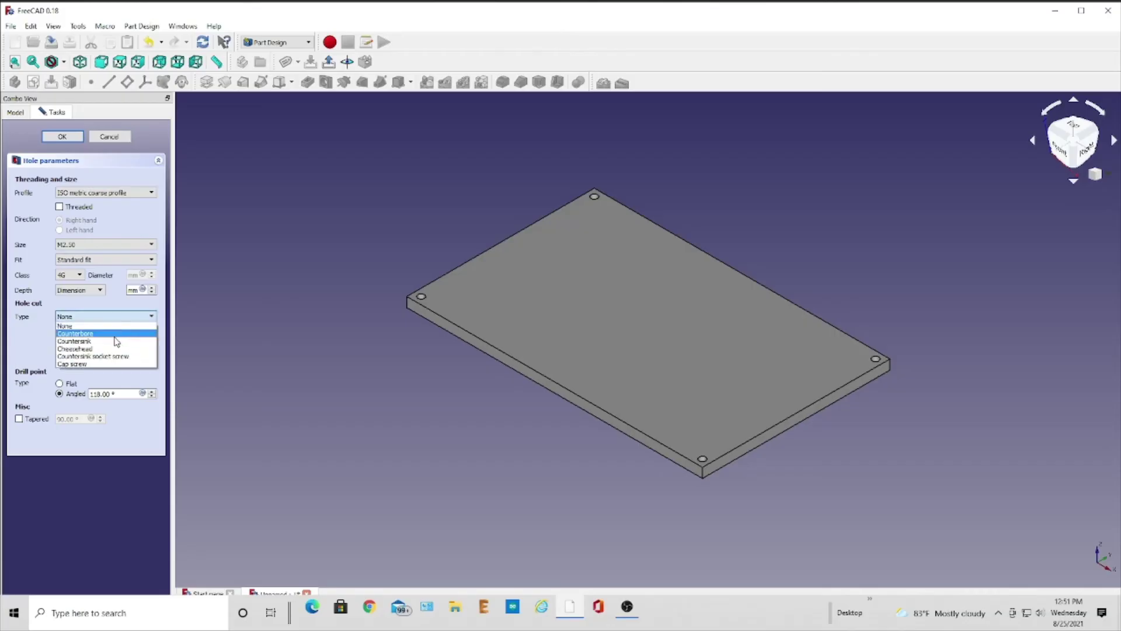
click(97, 341)
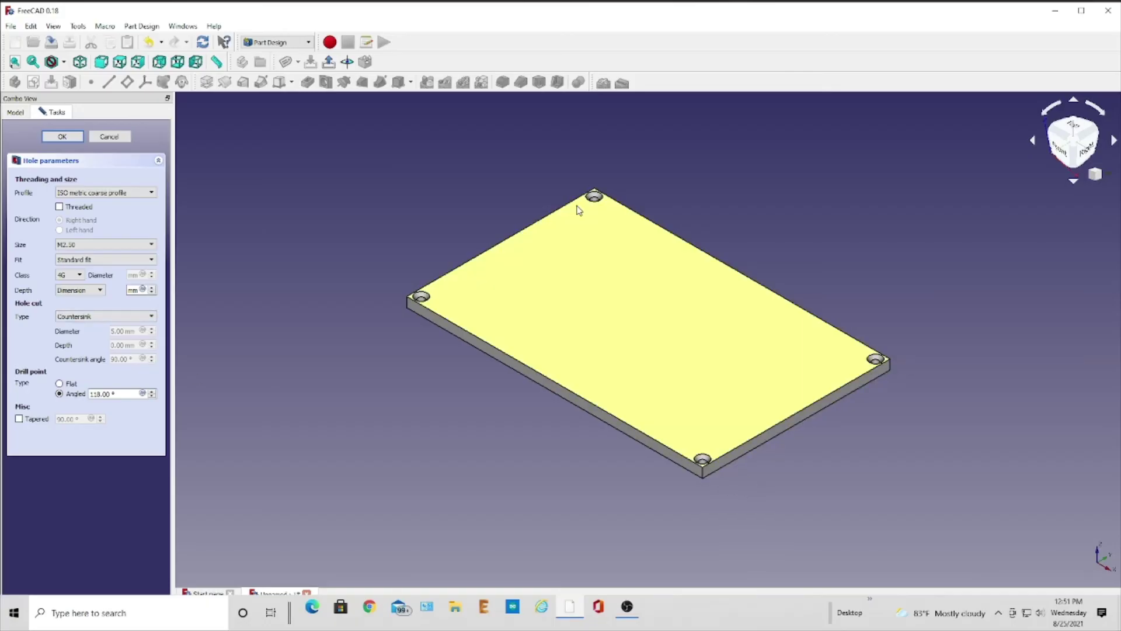
click(62, 137)
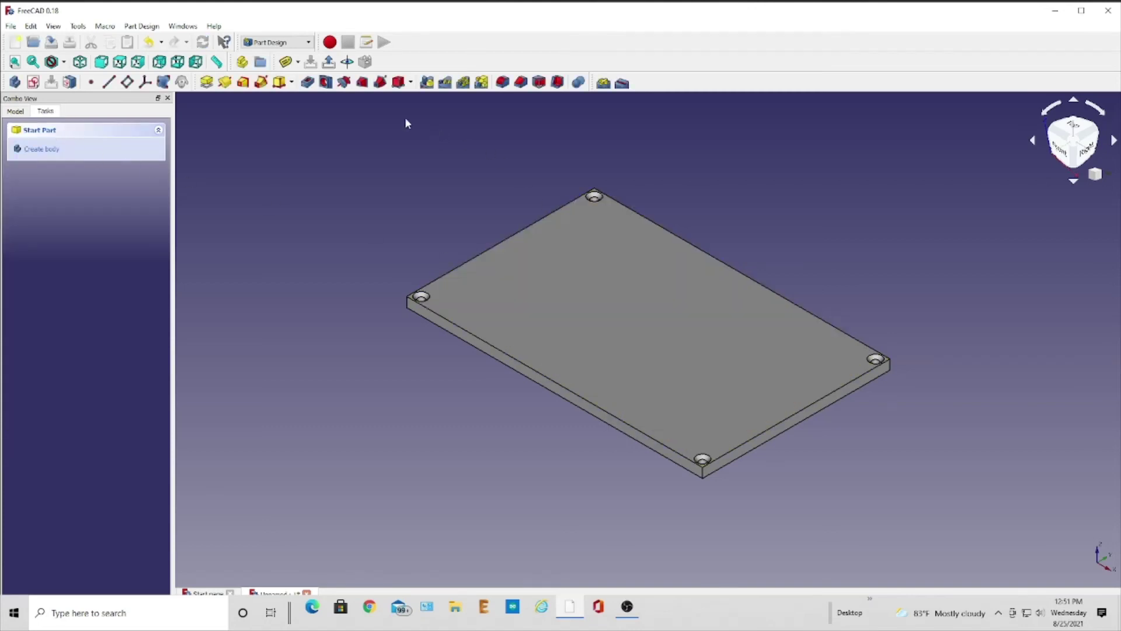
click(329, 62)
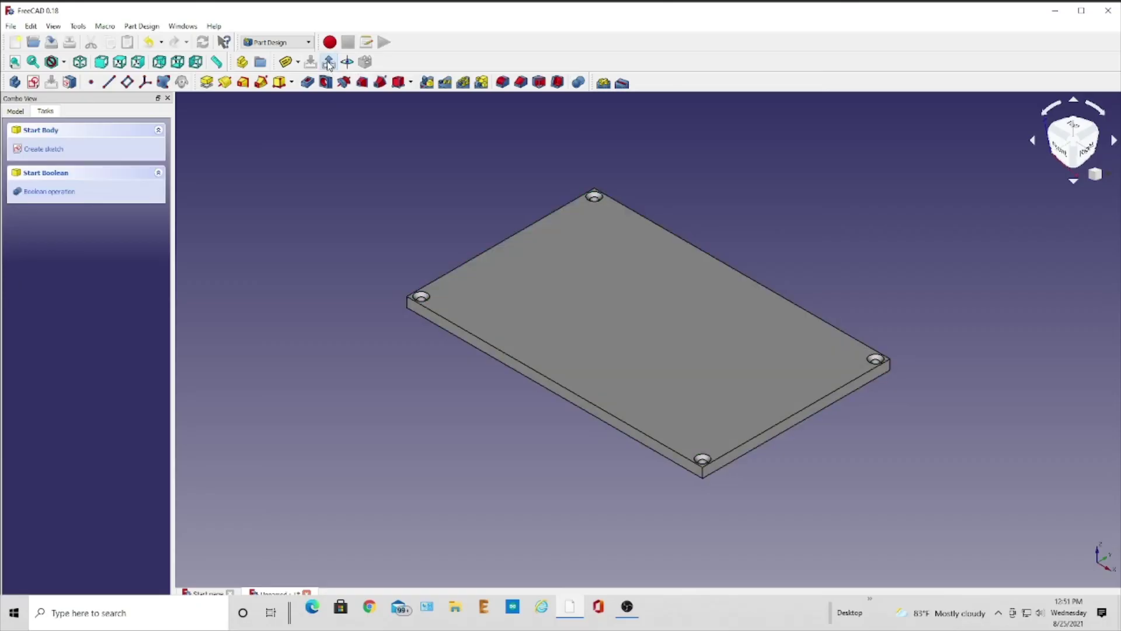
Save the plate document as lid25 in the Pictures folder and close it
click(11, 26)
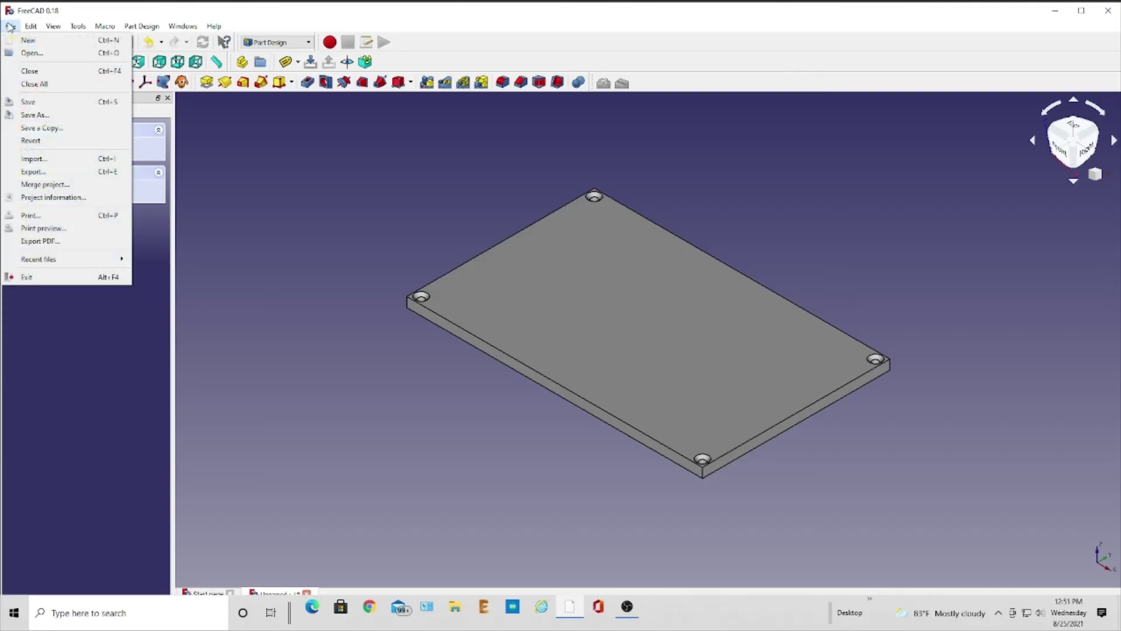
click(51, 116)
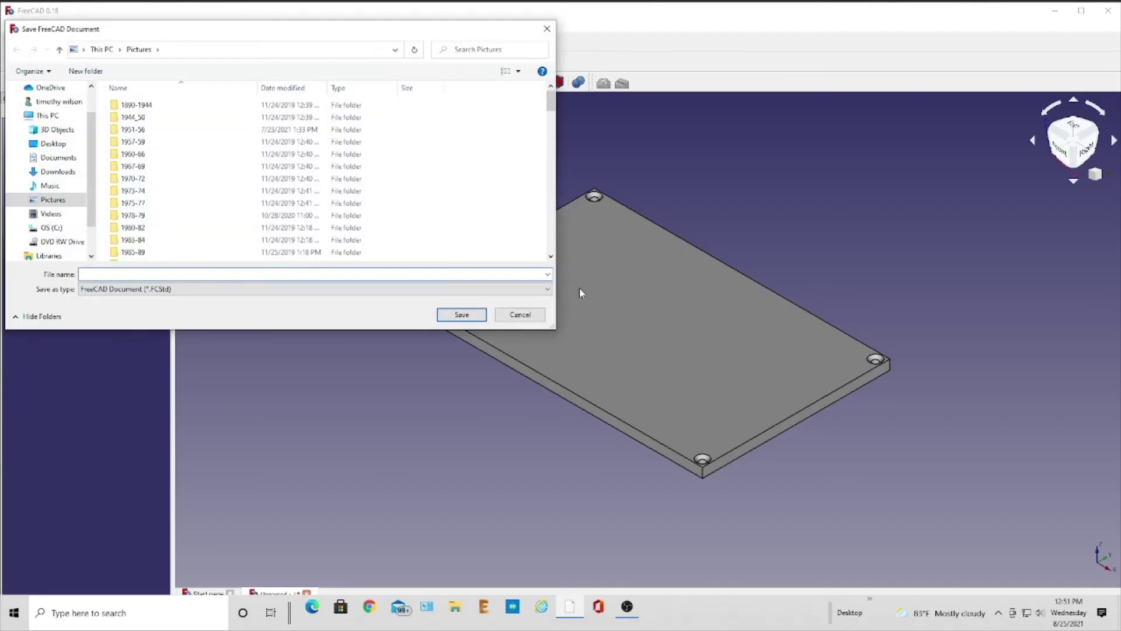
text(lid)
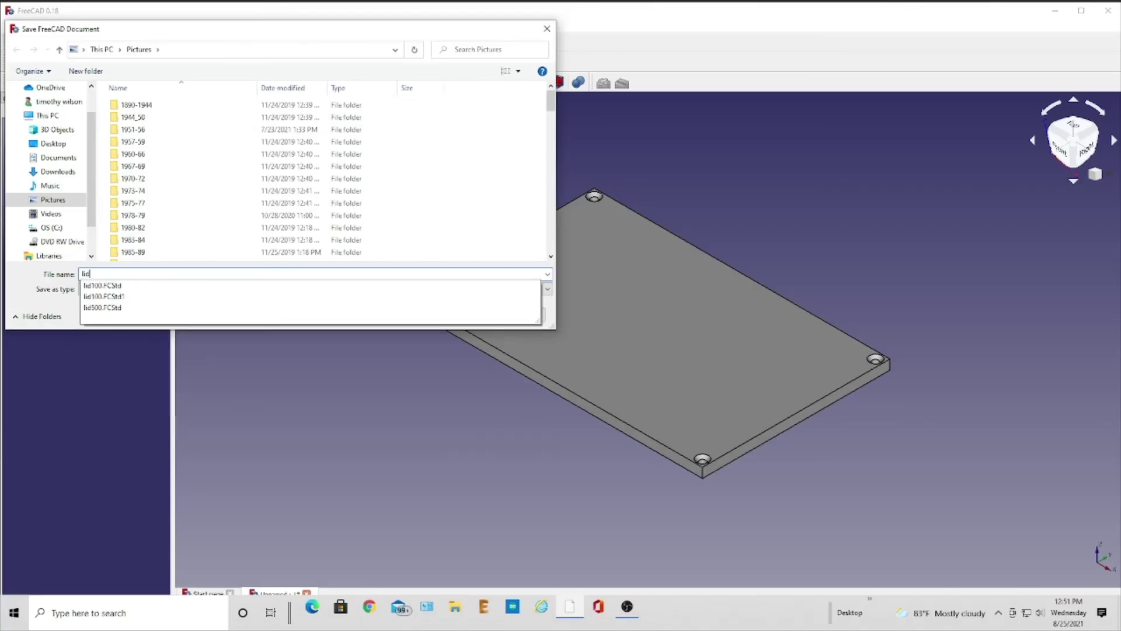
text(25)
key(Return)
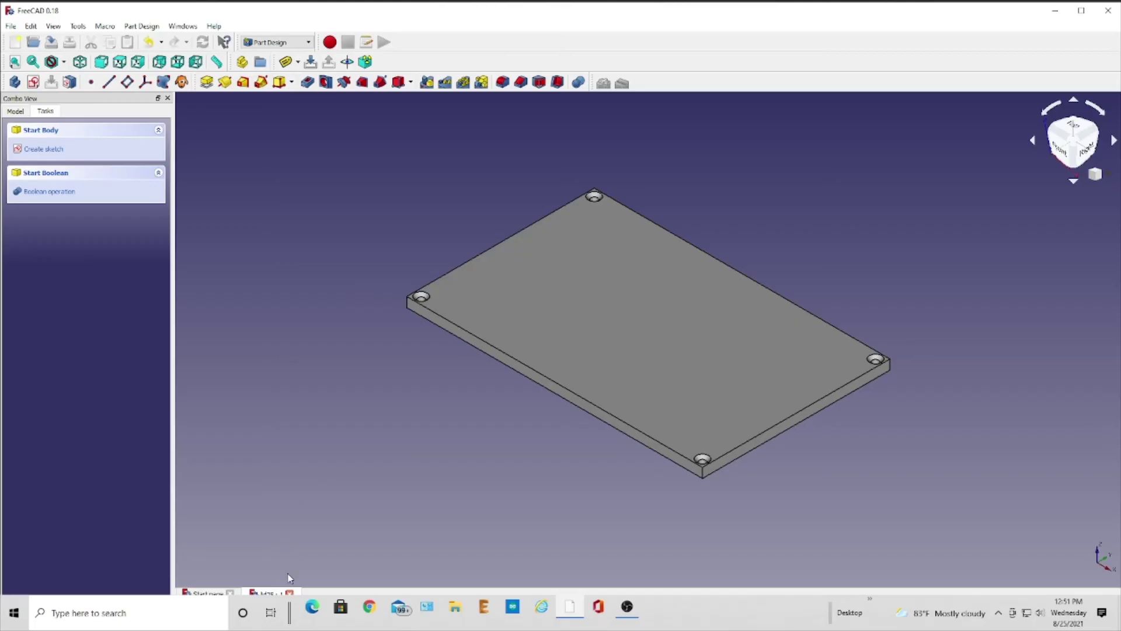
click(290, 593)
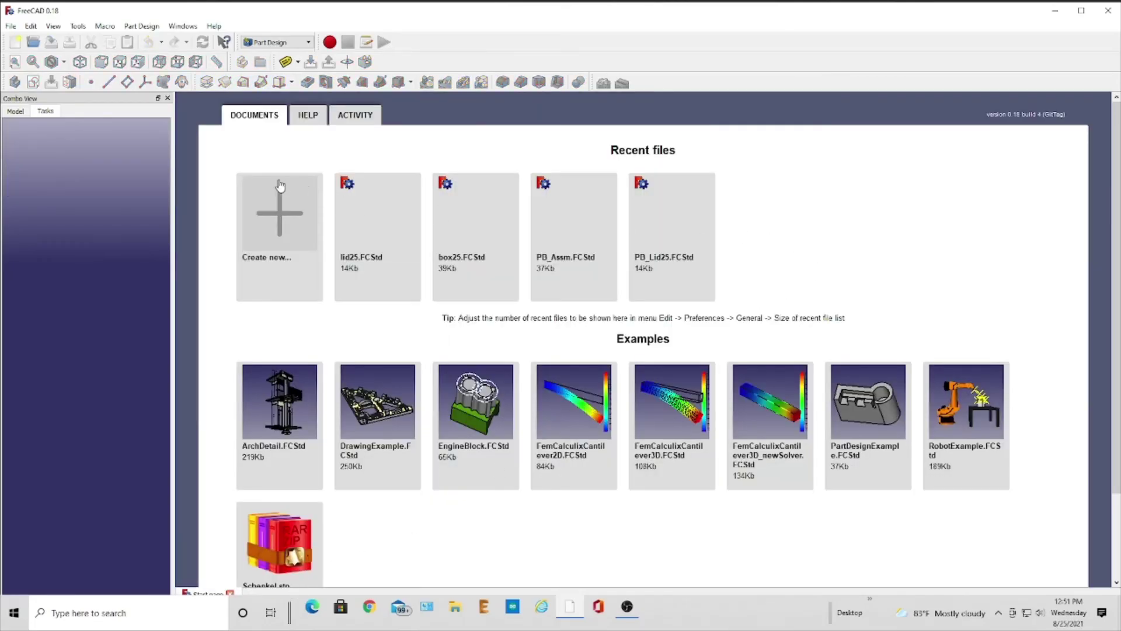
Create a new document and switch to the A2plus V0.4.47g workbench
click(280, 219)
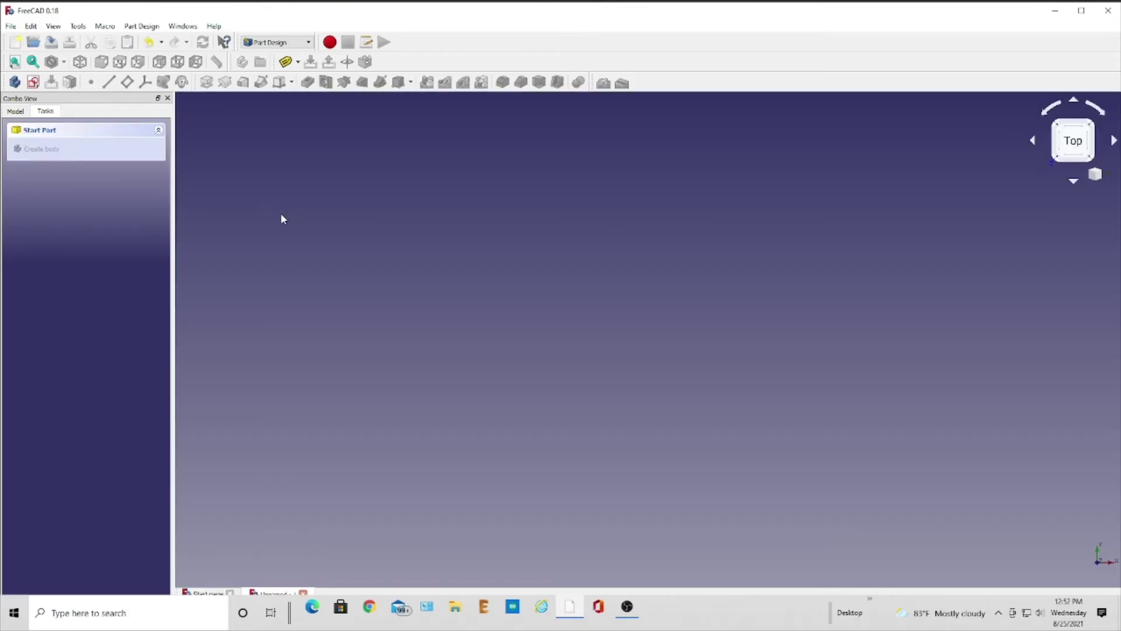
click(309, 42)
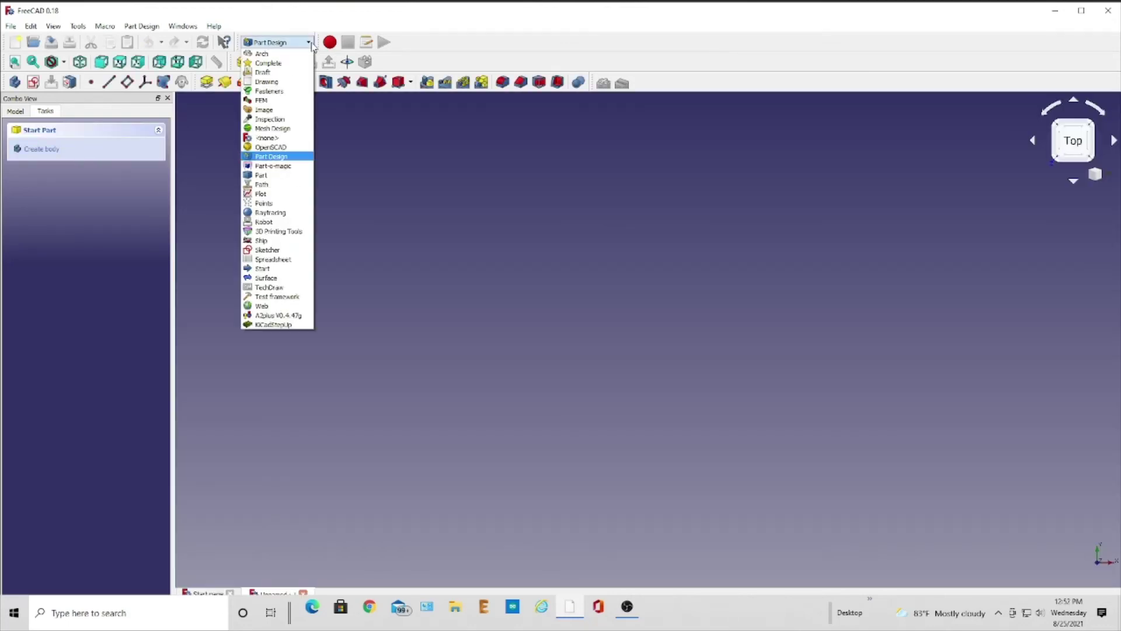
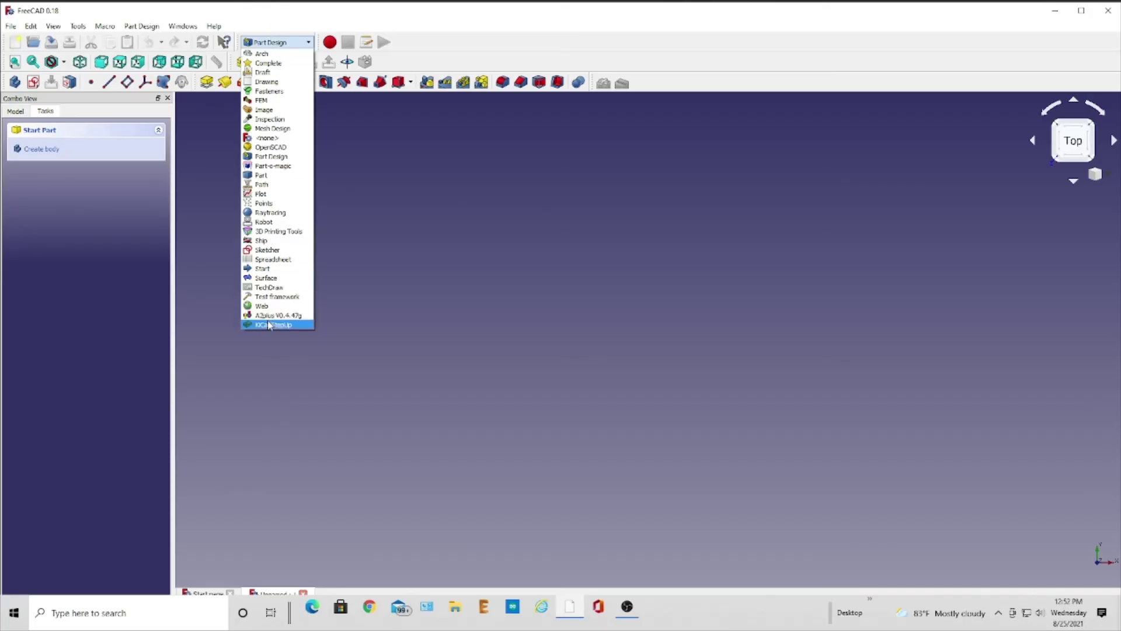
click(272, 316)
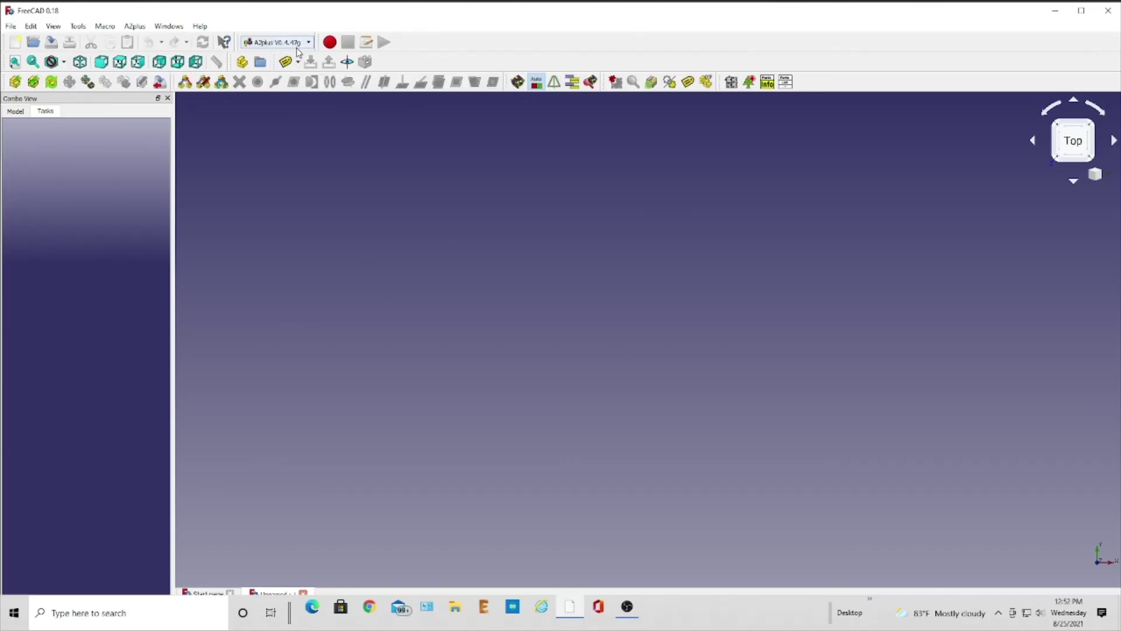
Save the new assembly document as pb25assm in the Pictures folder
click(10, 27)
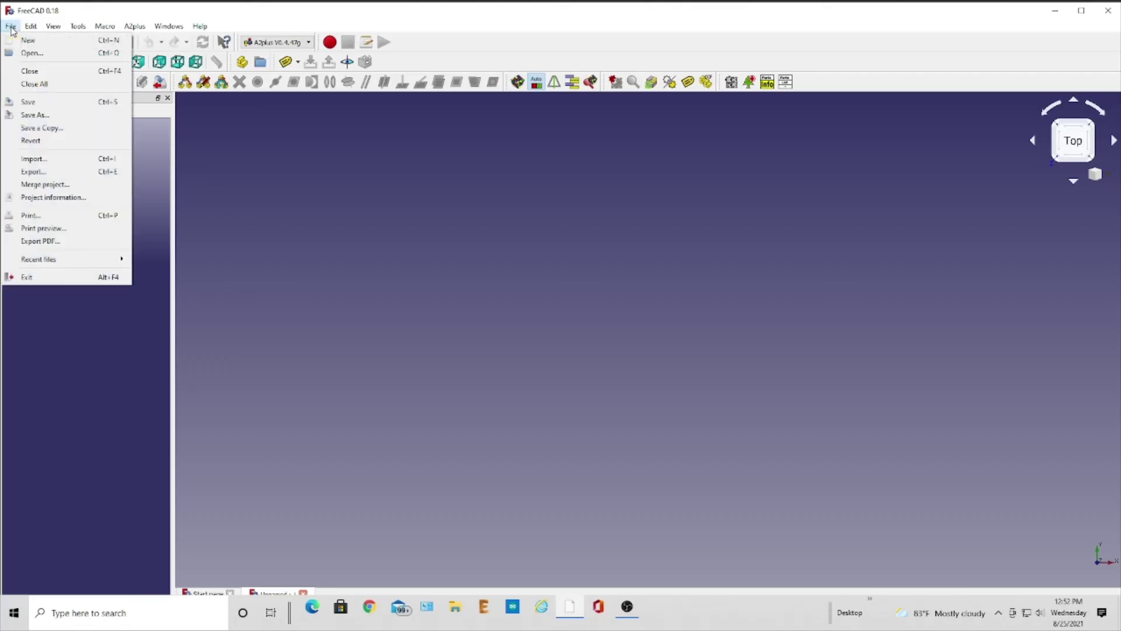
click(44, 115)
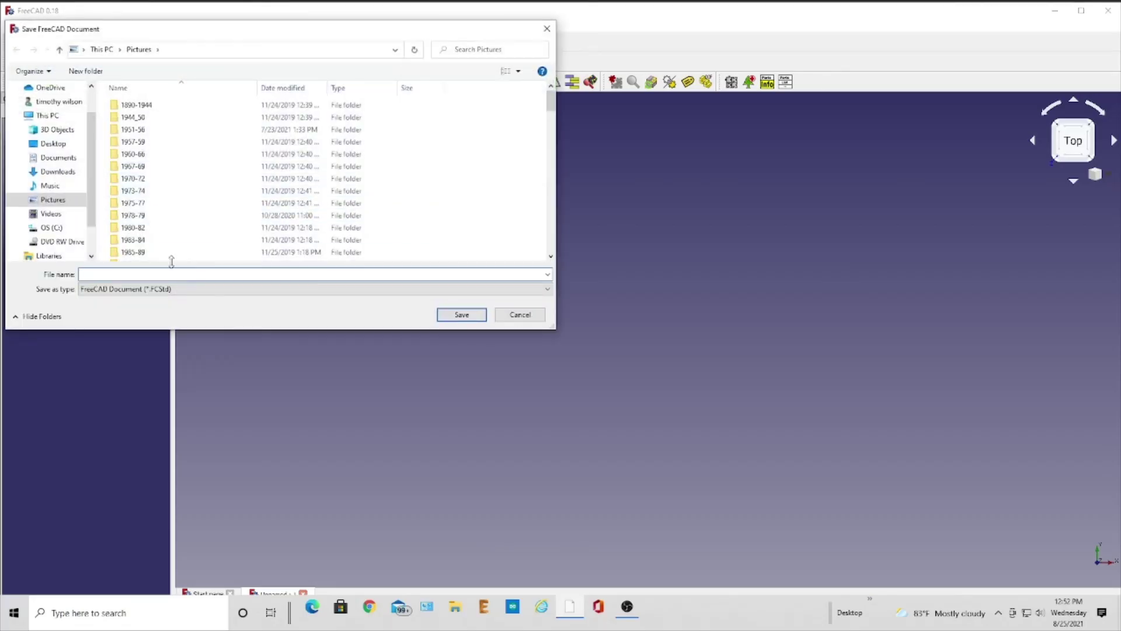
text(pb)
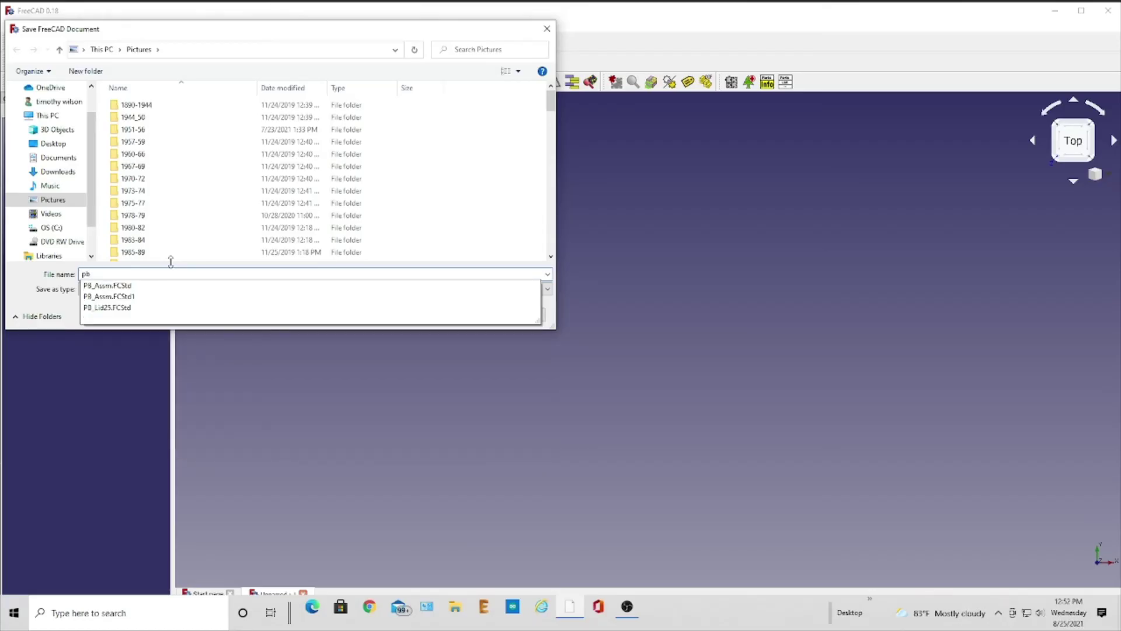
text(25assm)
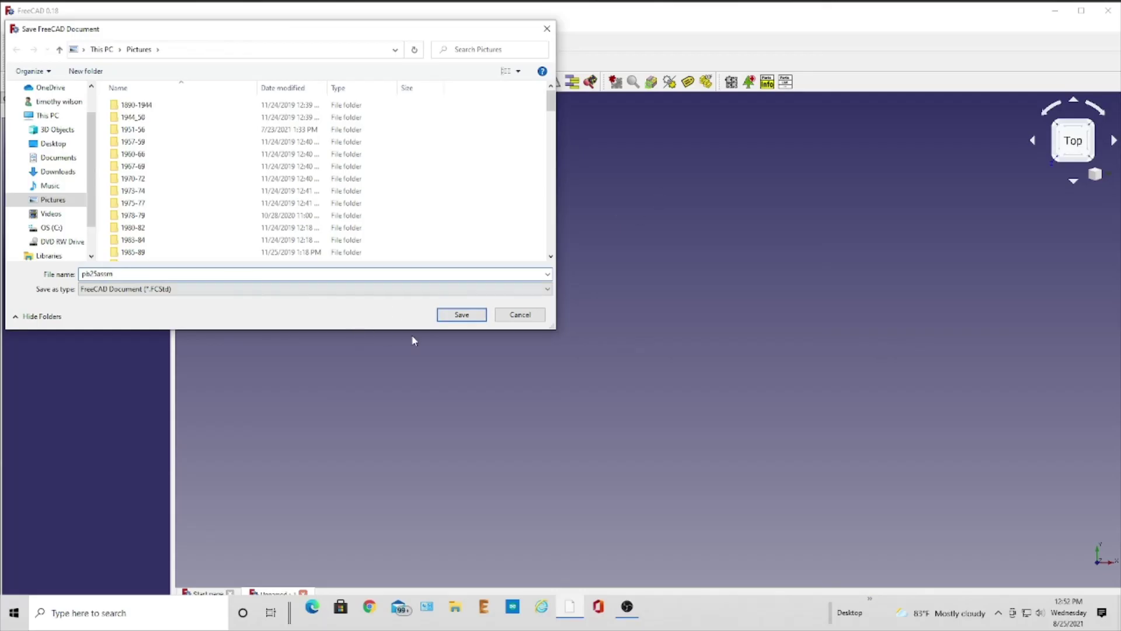
click(452, 317)
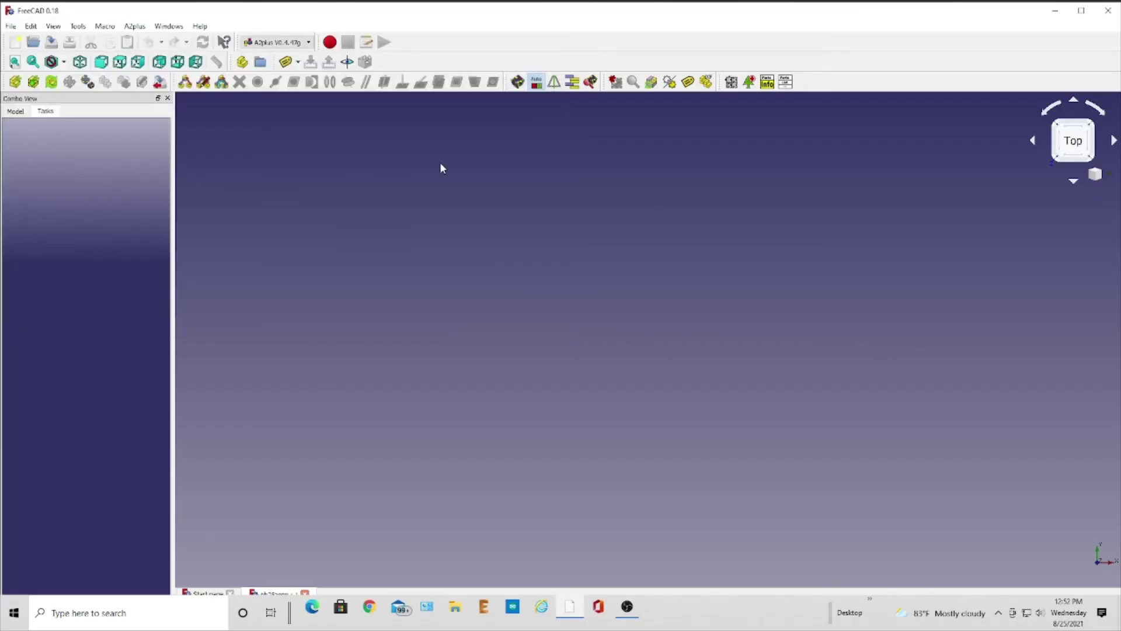
Import the box25.FCStd part into the assembly and show it in isometric view
click(16, 83)
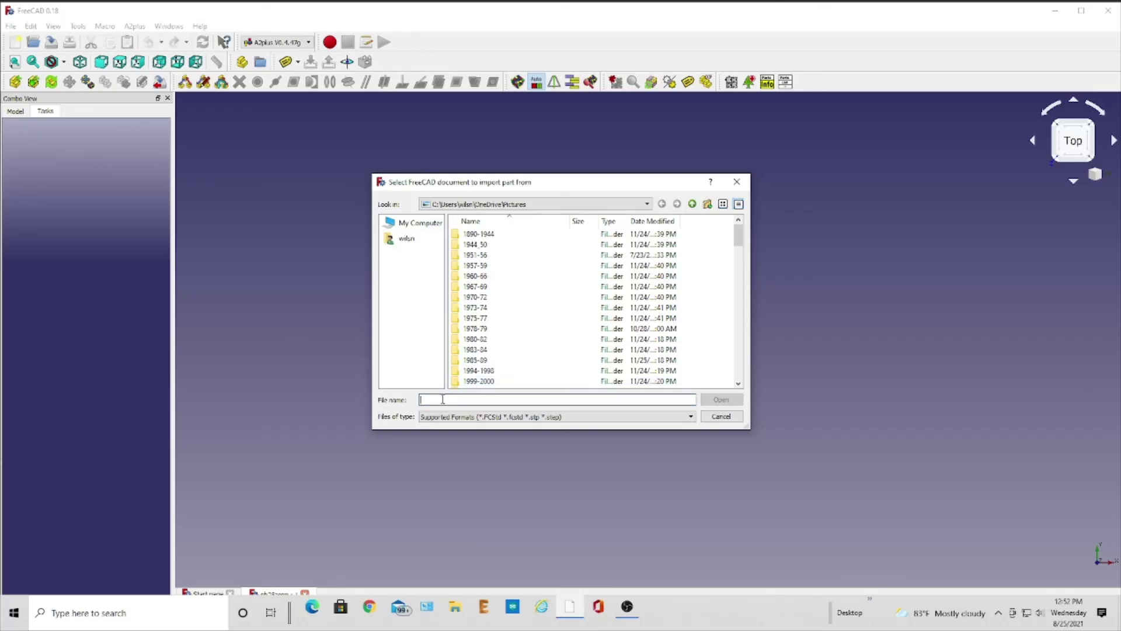
text(bo)
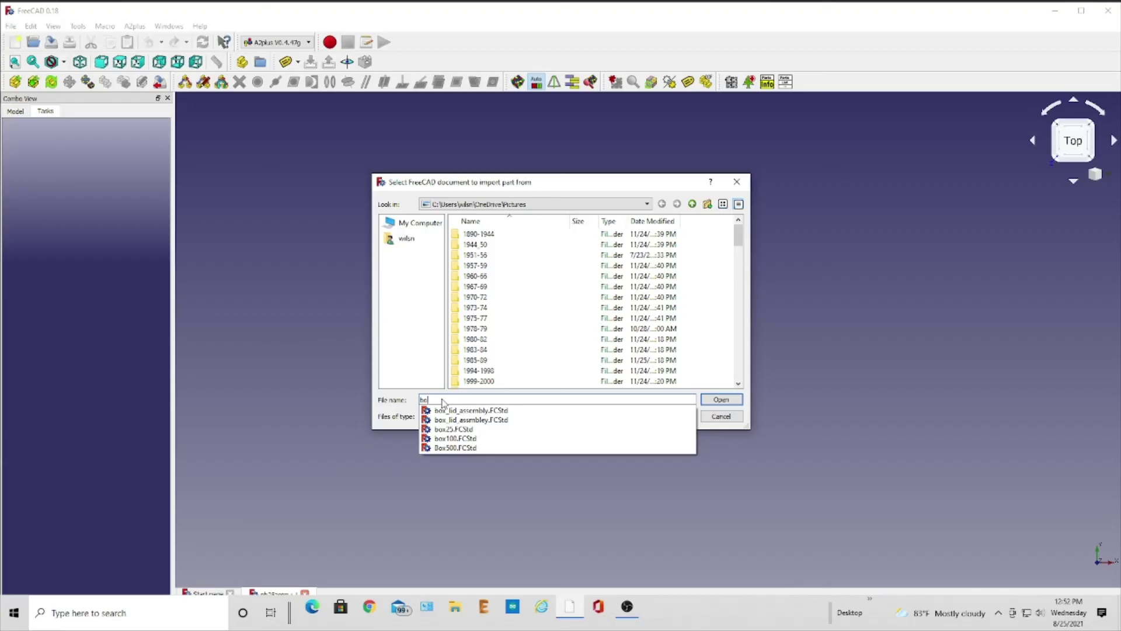
click(459, 429)
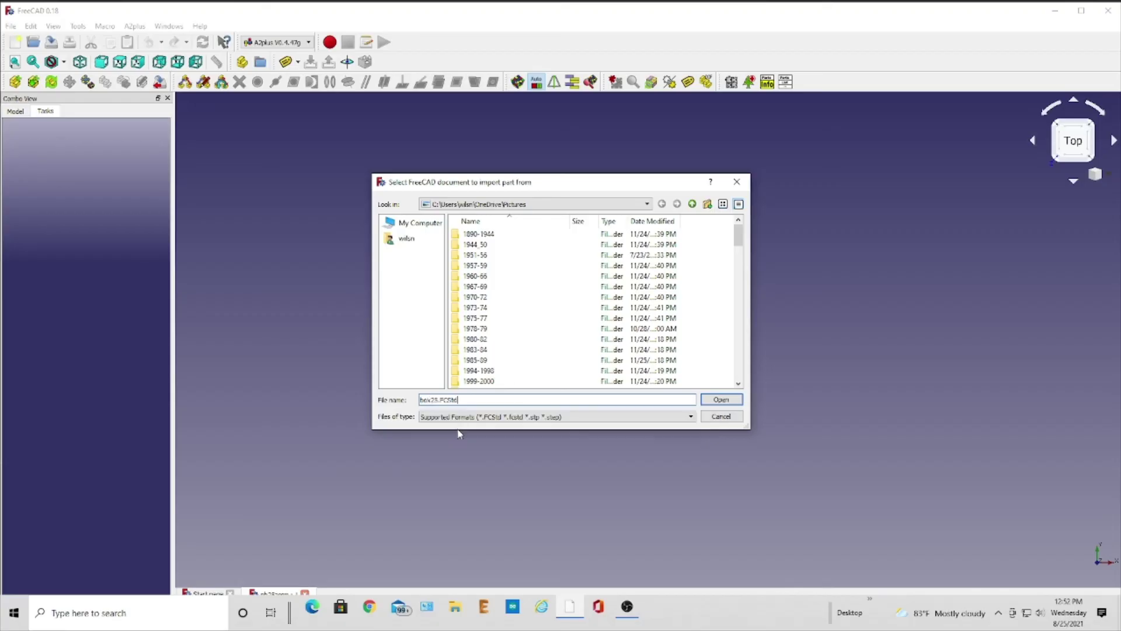
click(721, 400)
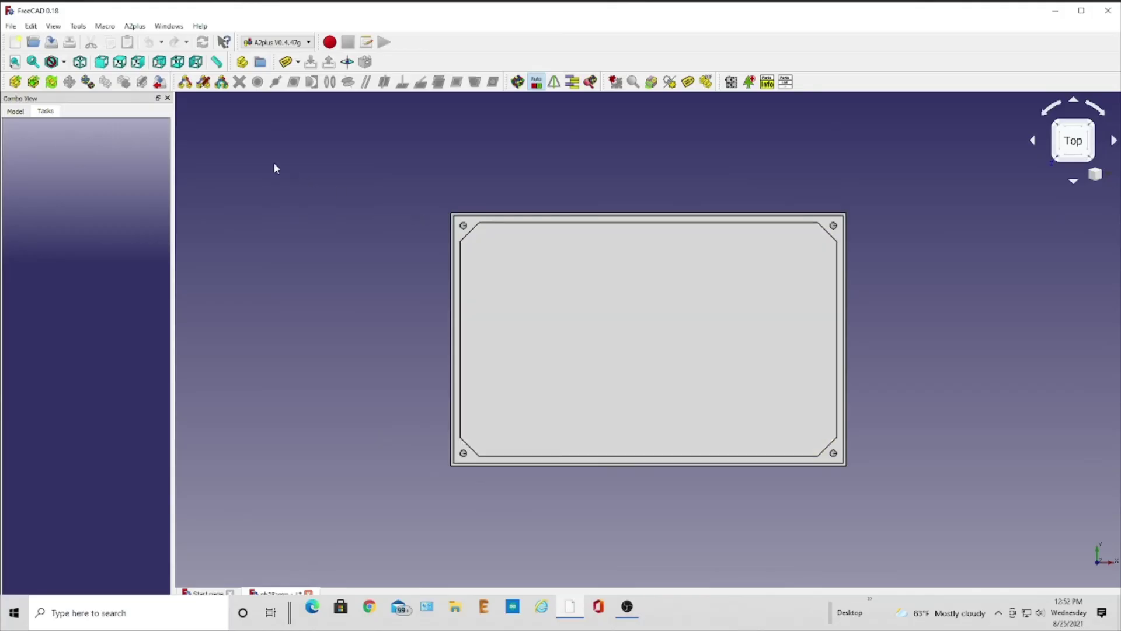
click(80, 62)
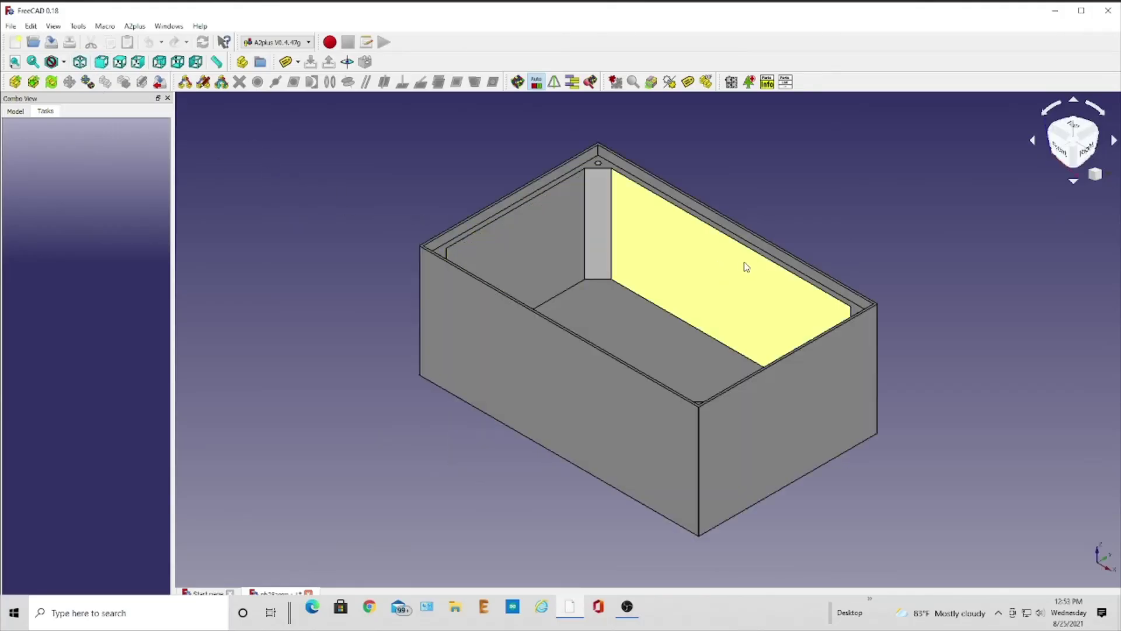
scroll(728, 285, down, 2)
middle_drag(704, 290, 610, 355)
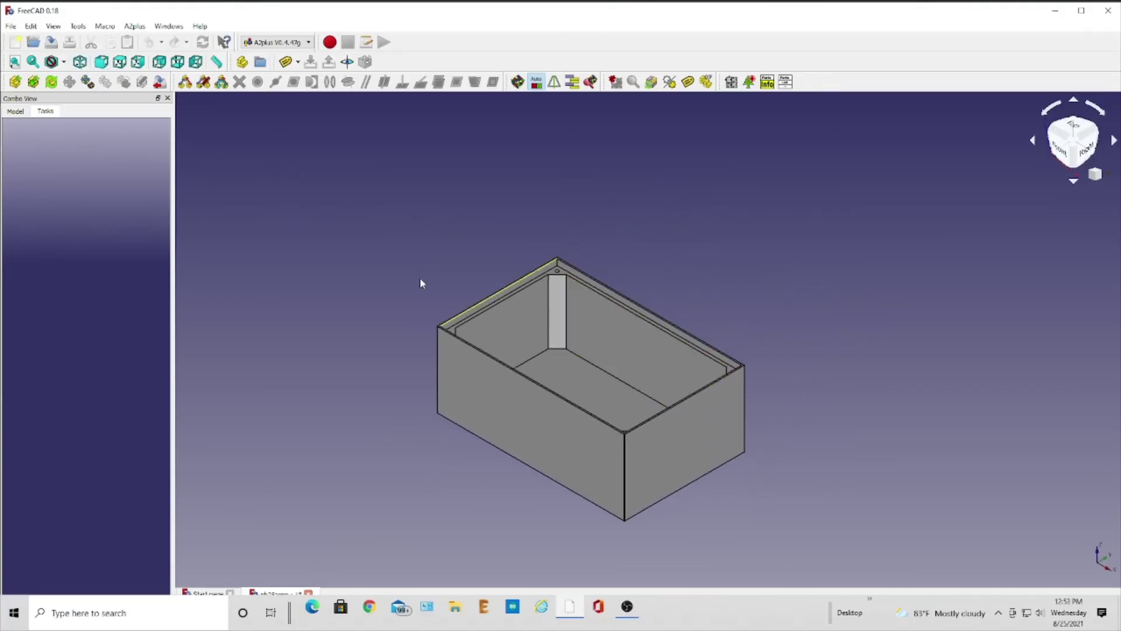
Import the lid25.FCStd part and place it above and beside the open box
click(16, 83)
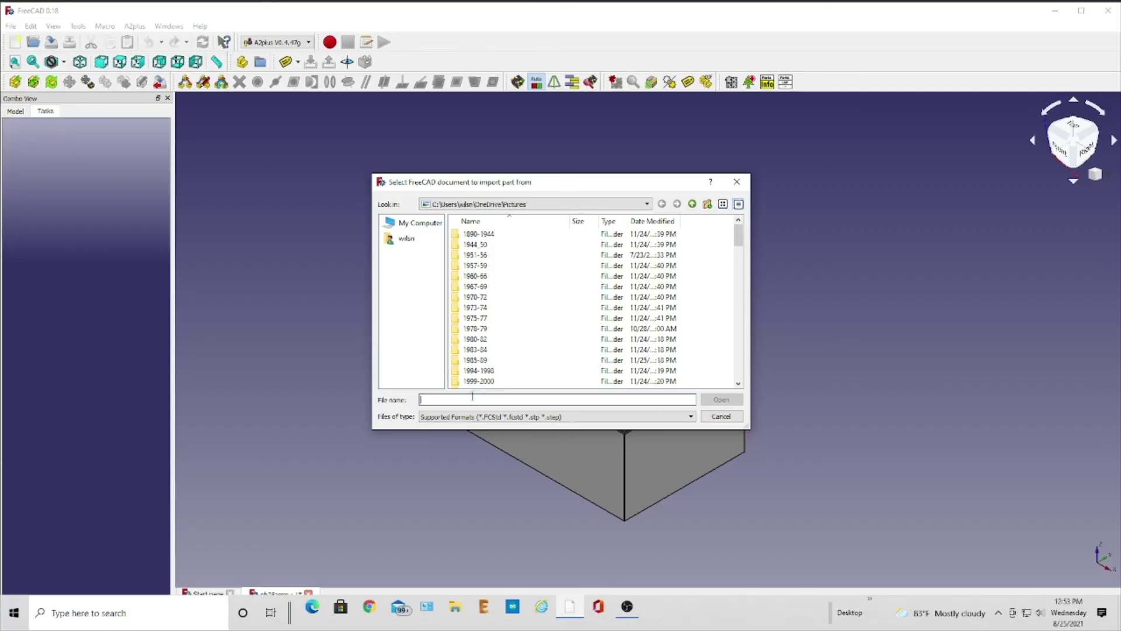
text(lid)
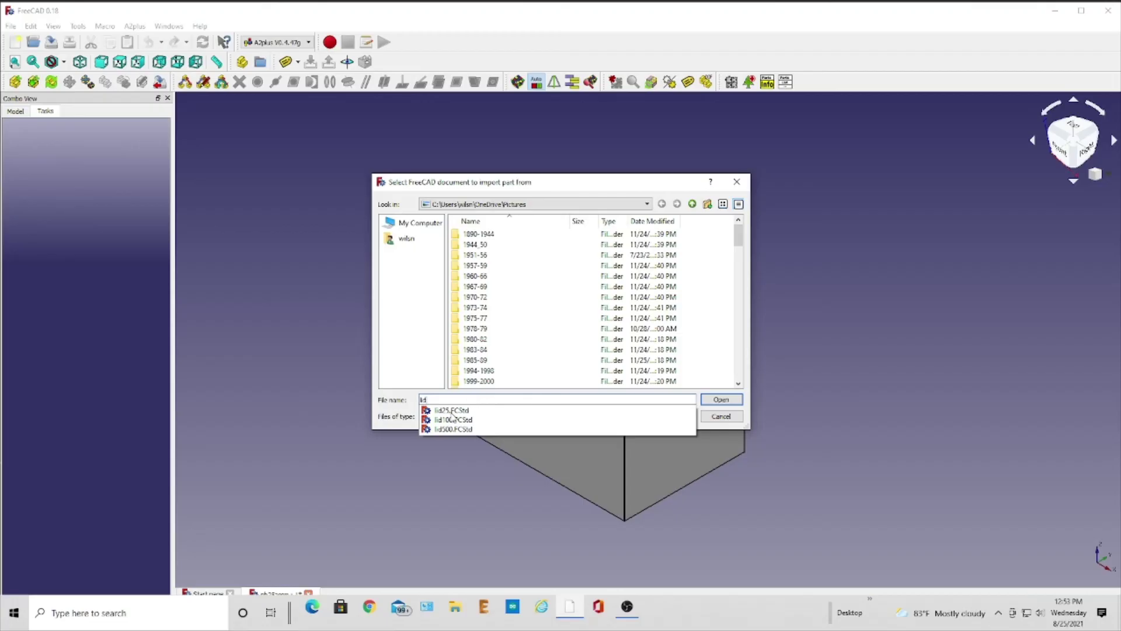
click(452, 411)
click(721, 400)
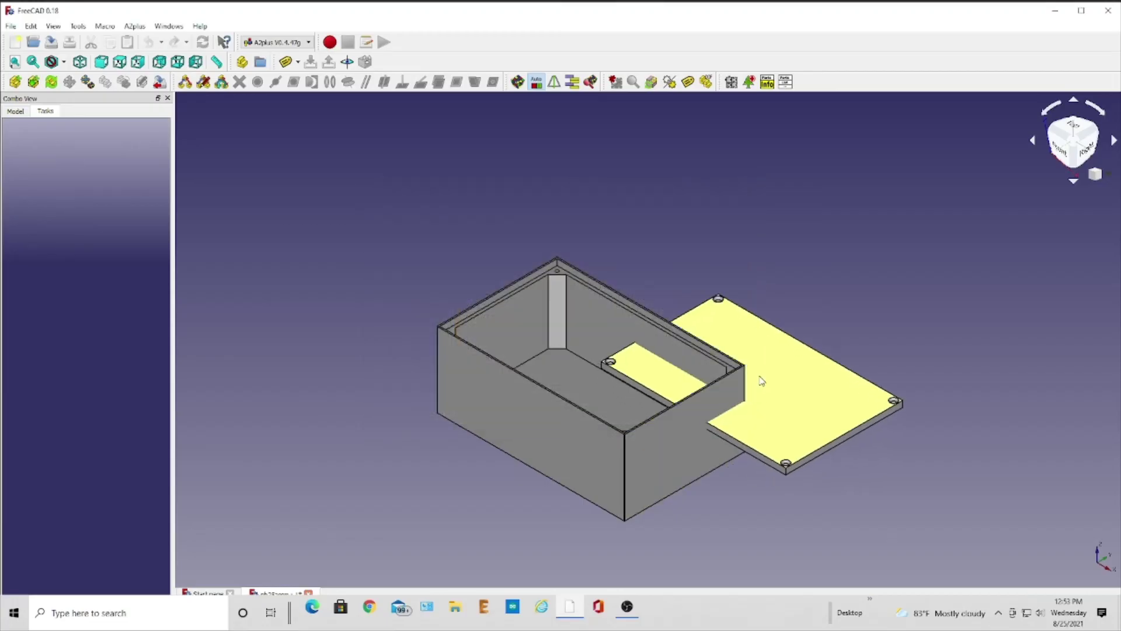
click(769, 229)
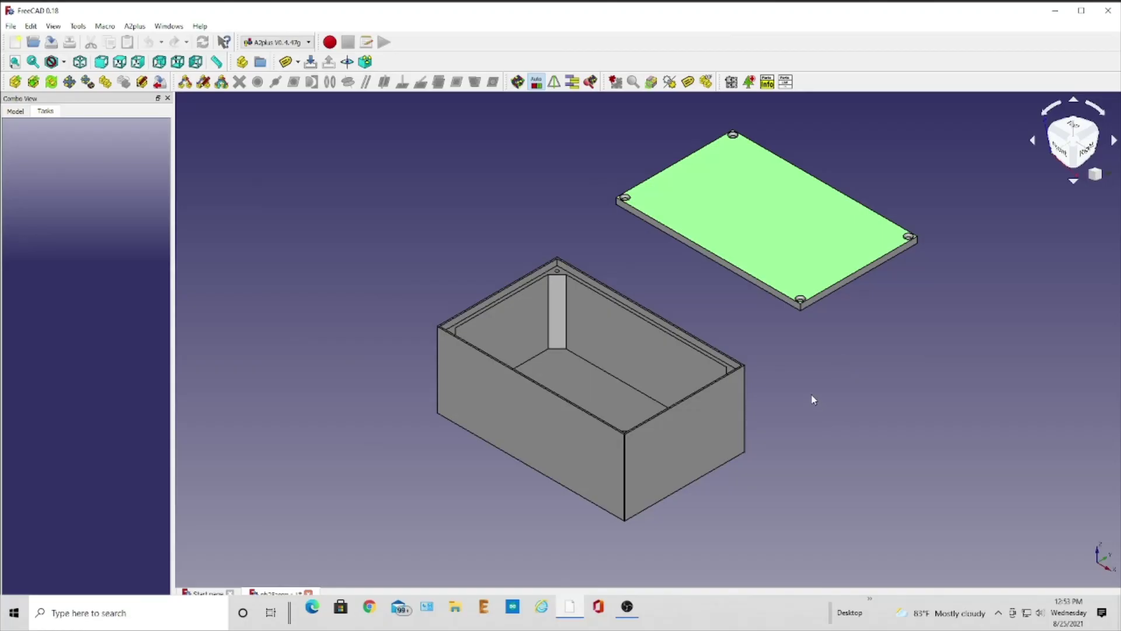
Add a plane coincident constraint between the lid's long front edge face and the box's inner front lip face, offset 0.15 mm
click(725, 268)
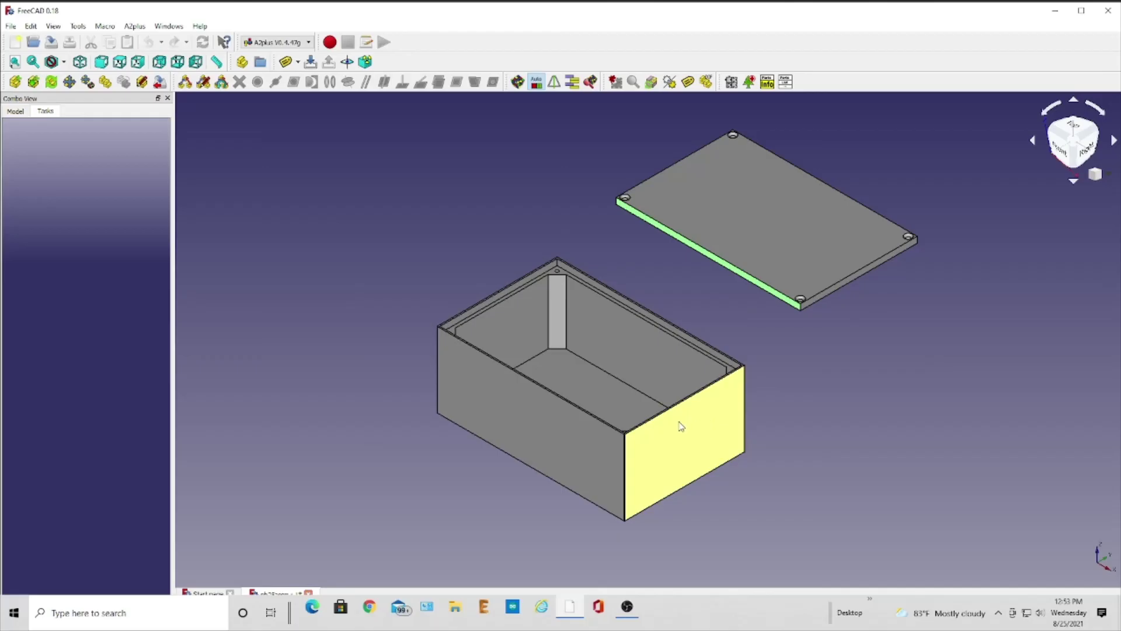
middle_drag(679, 432, 407, 416)
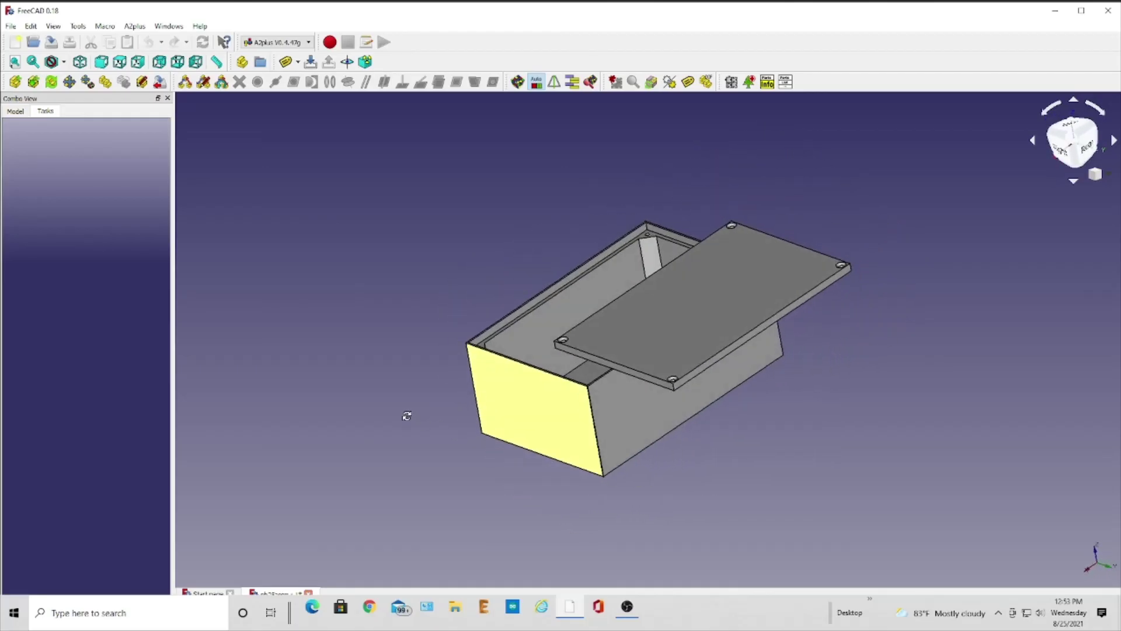
click(507, 316)
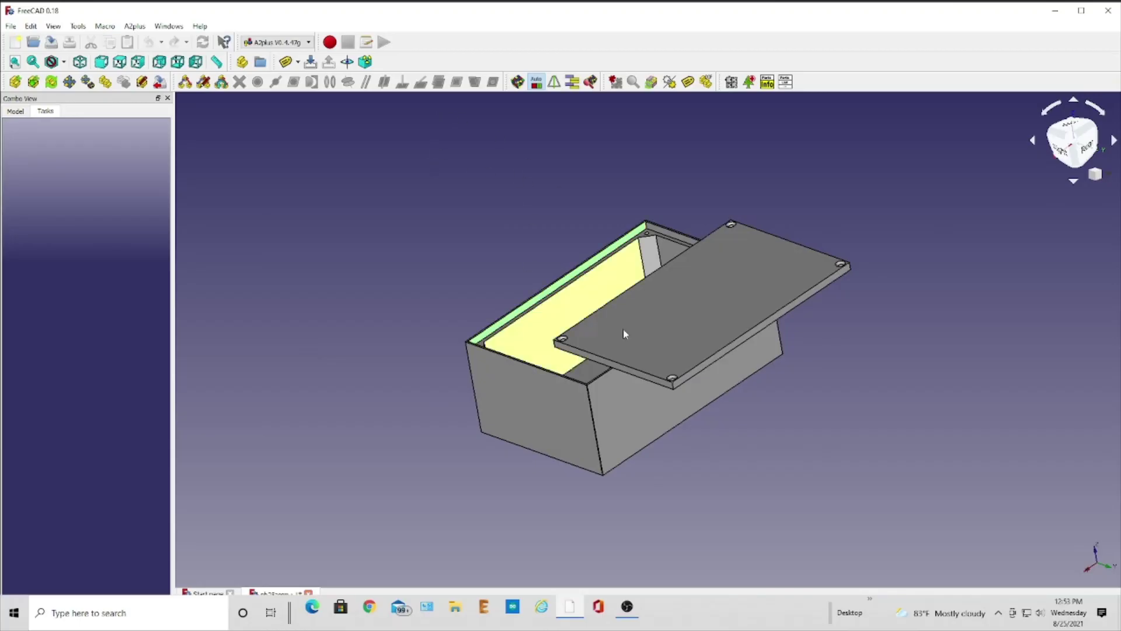
middle_drag(553, 431, 868, 370)
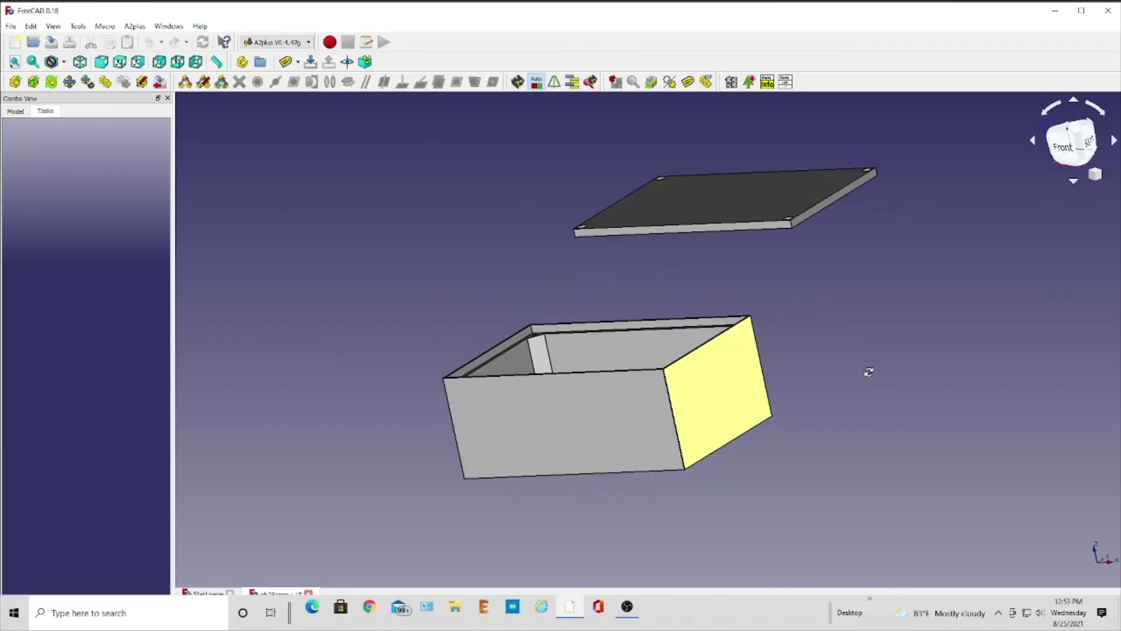
click(723, 229)
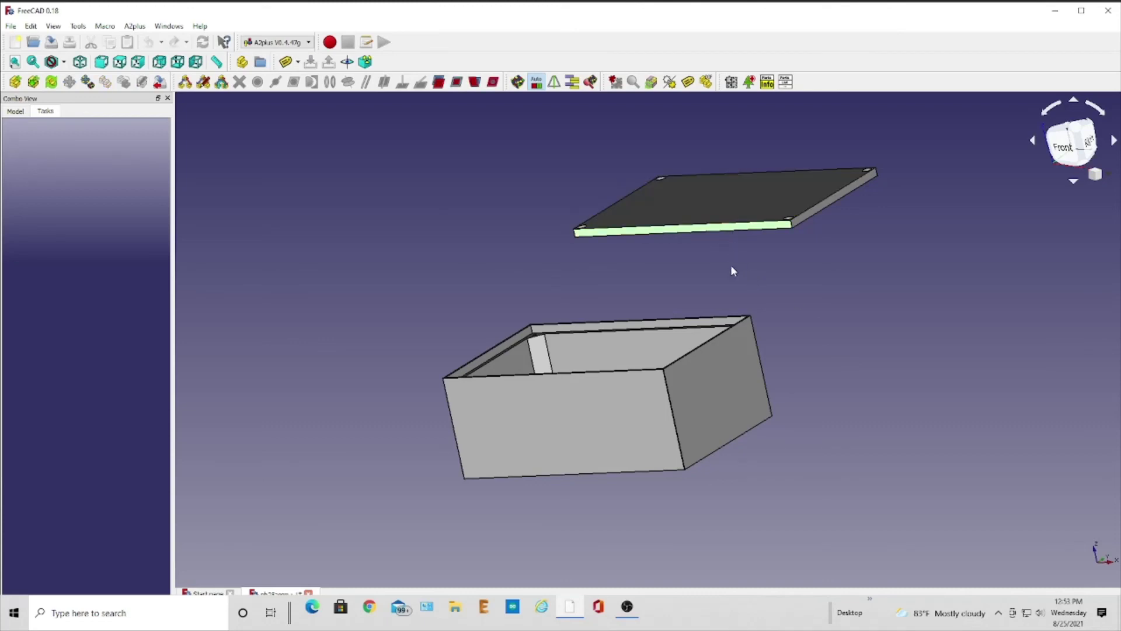
click(456, 82)
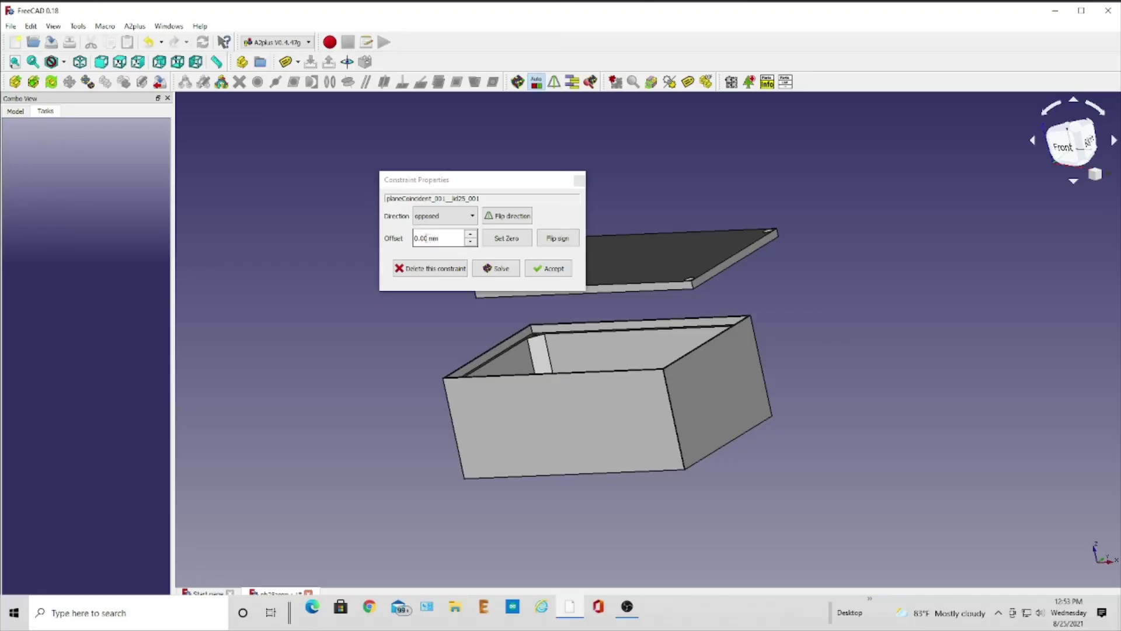
drag(429, 238, 419, 248)
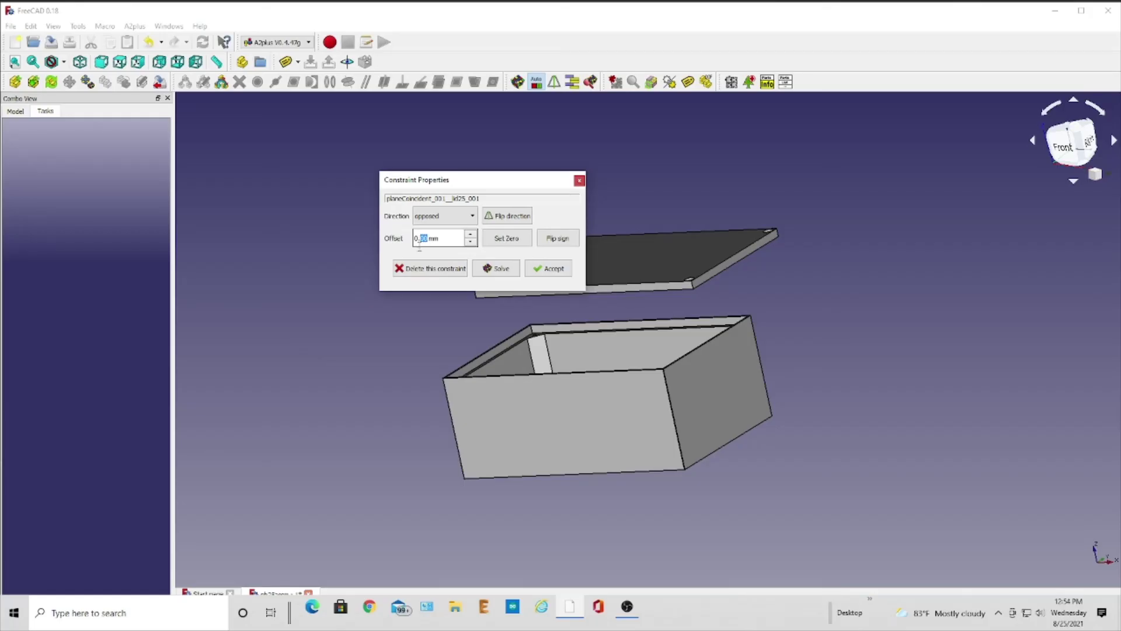
text(15)
click(553, 273)
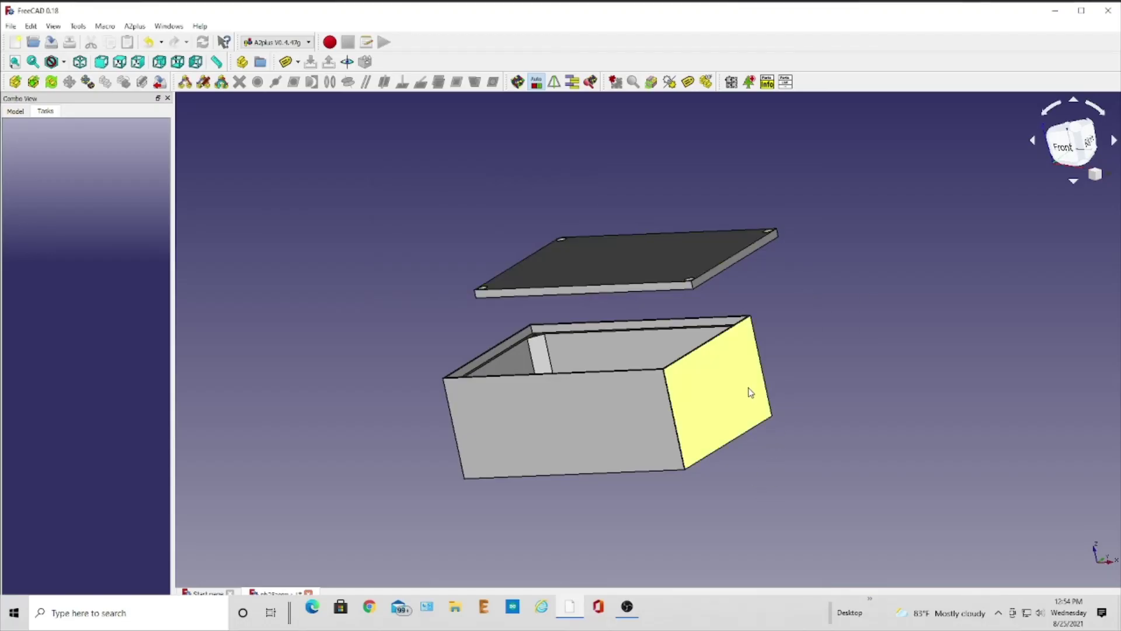
Constrain the lid's short right edge face plane-coincident to the box's inner right lip face, with a 0.15 mm offset
middle_drag(724, 391, 629, 293)
click(627, 275)
middle_drag(583, 408, 904, 339)
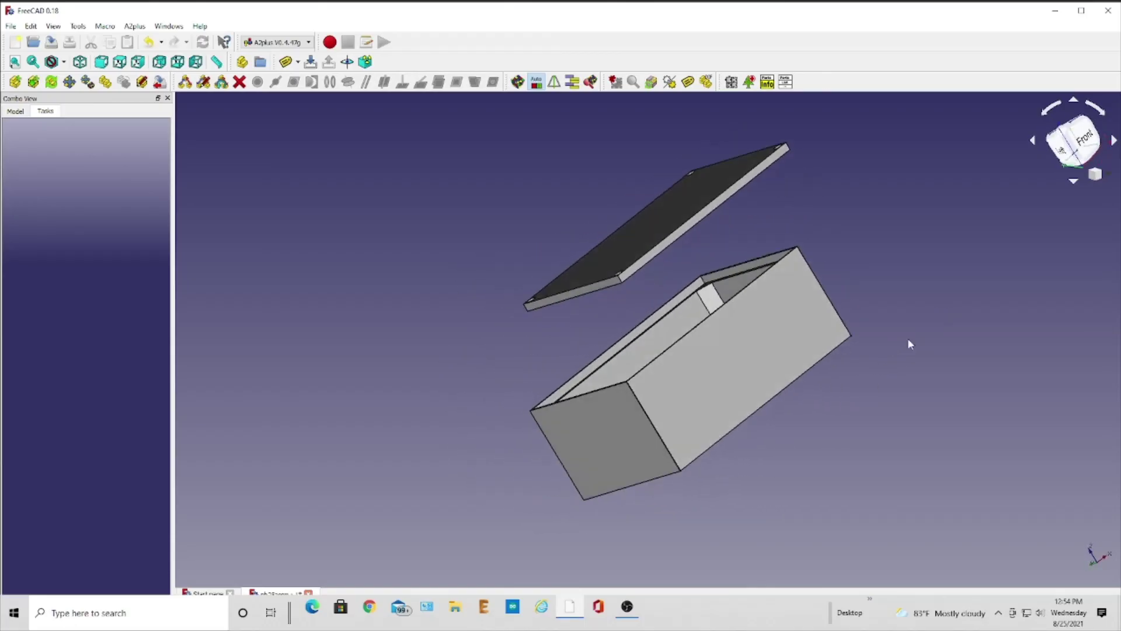
click(742, 271)
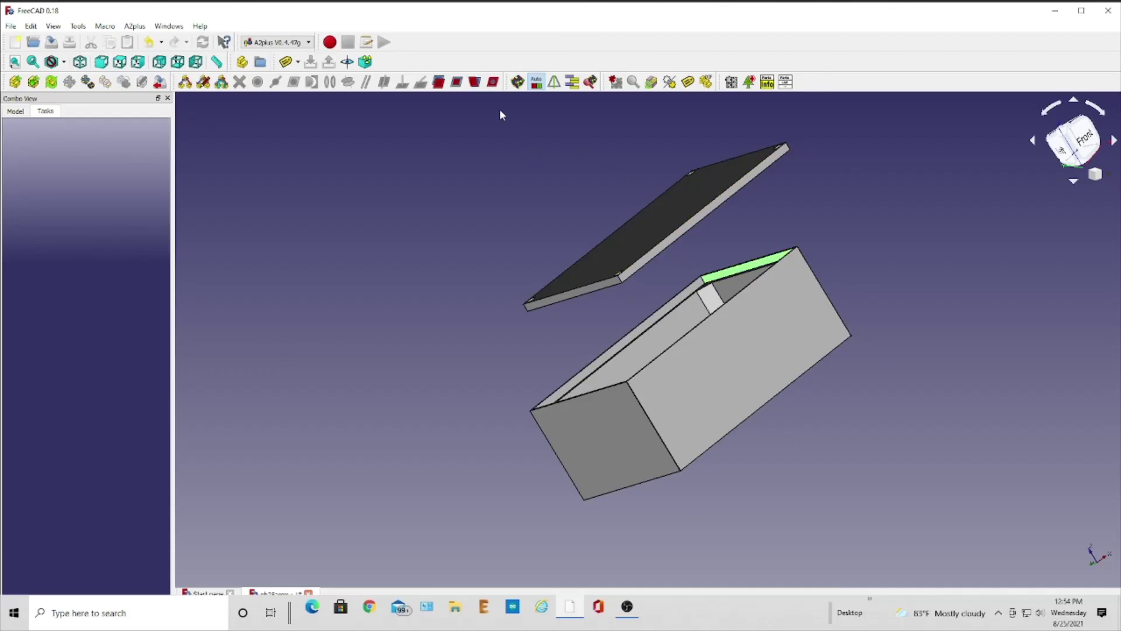
click(464, 86)
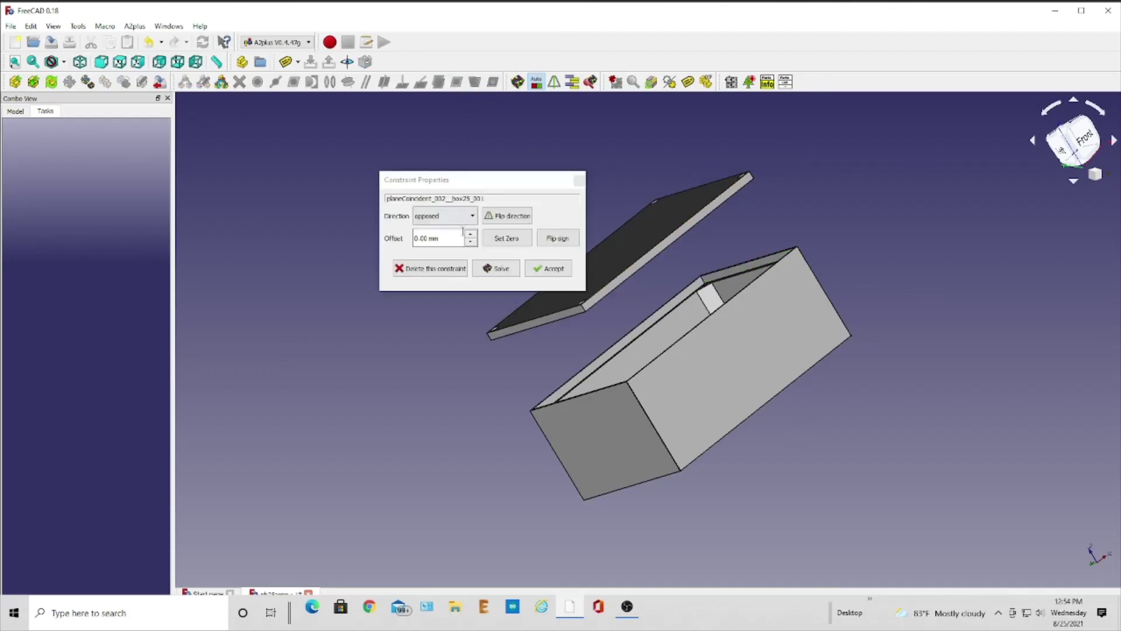
drag(431, 238, 420, 238)
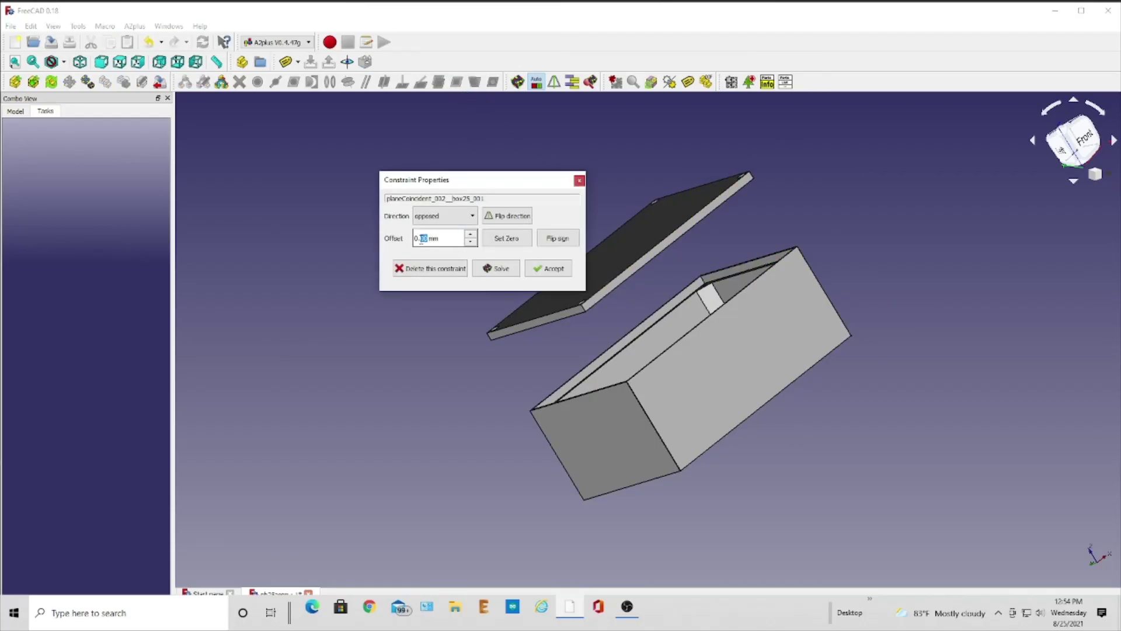
text(15)
click(548, 269)
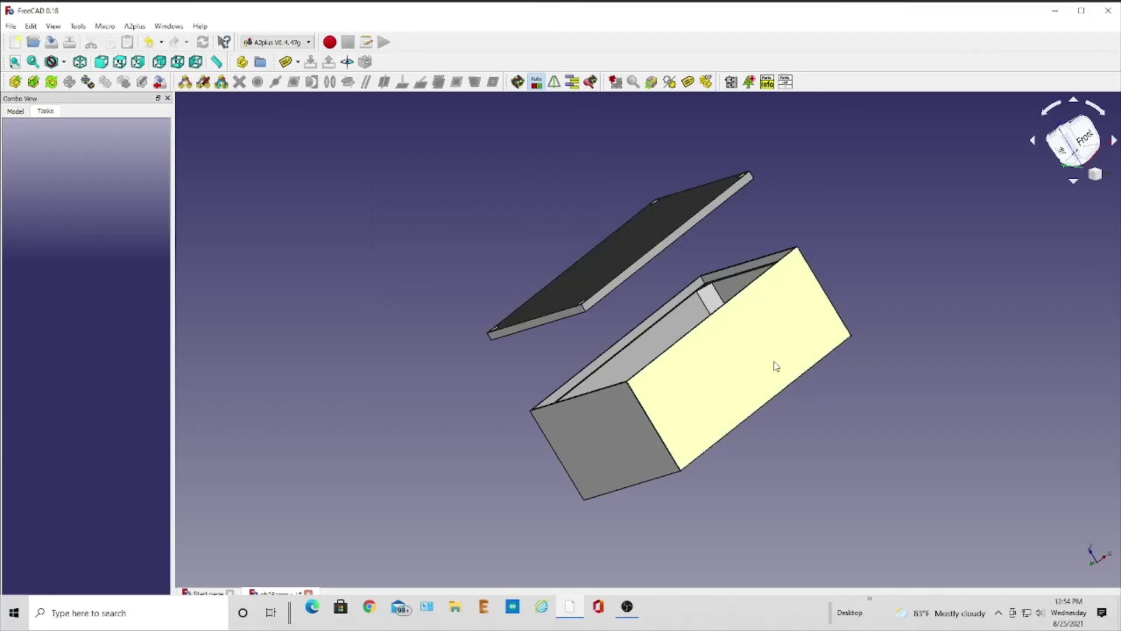
Seat the lid by making its underside plane-coincident with the box's recessed ledge at zero offset
middle_drag(781, 358, 628, 323)
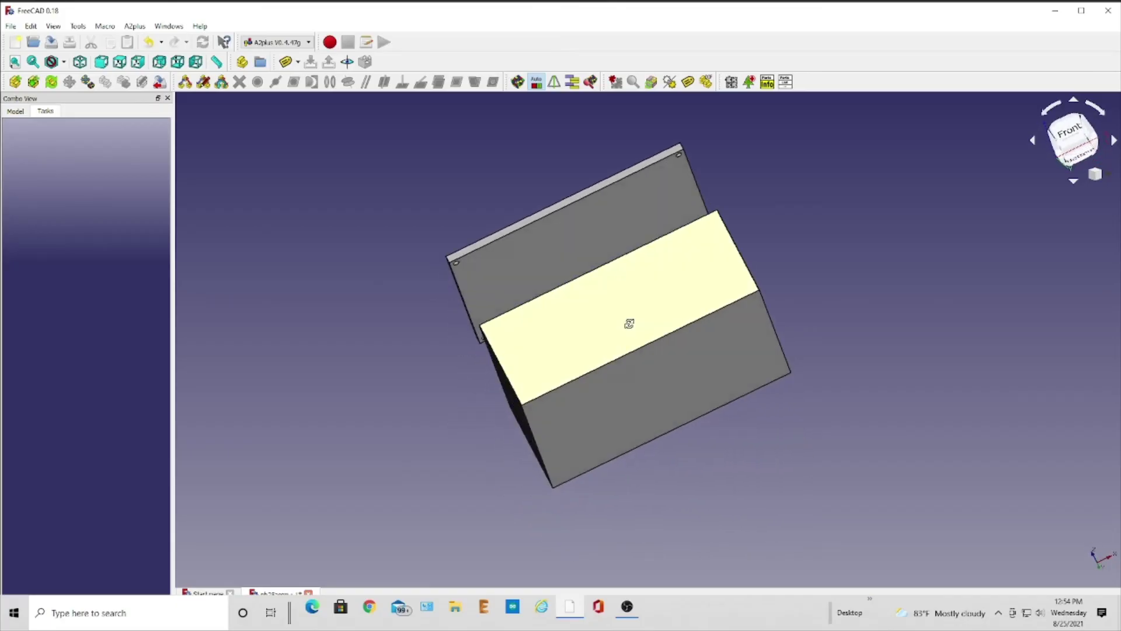
click(597, 226)
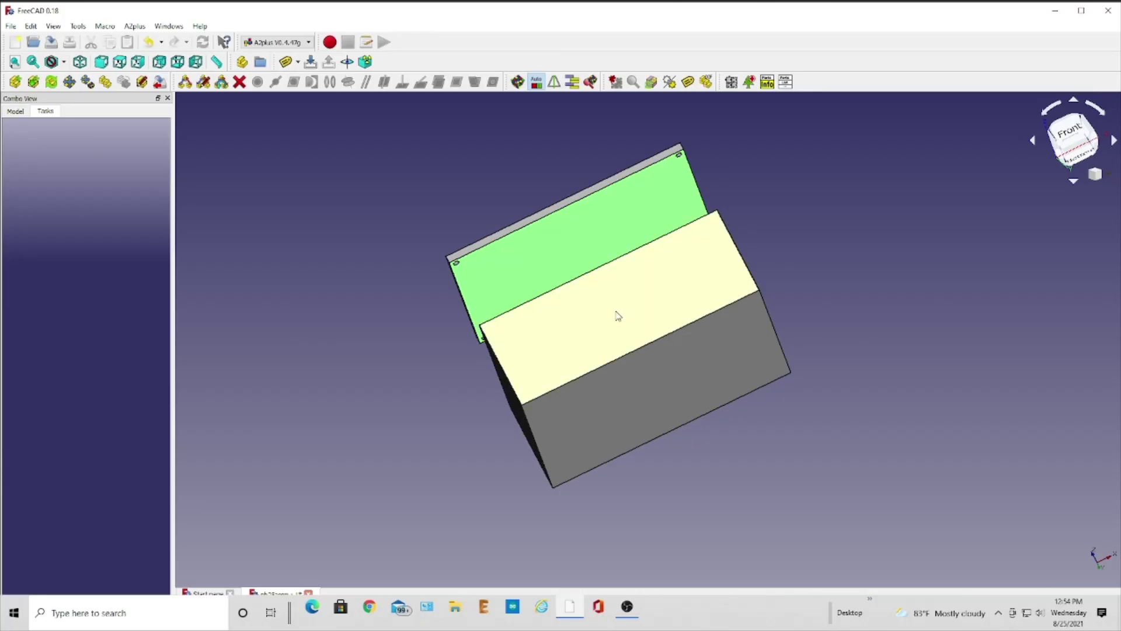
right_click(667, 419)
middle_drag(629, 317, 743, 450)
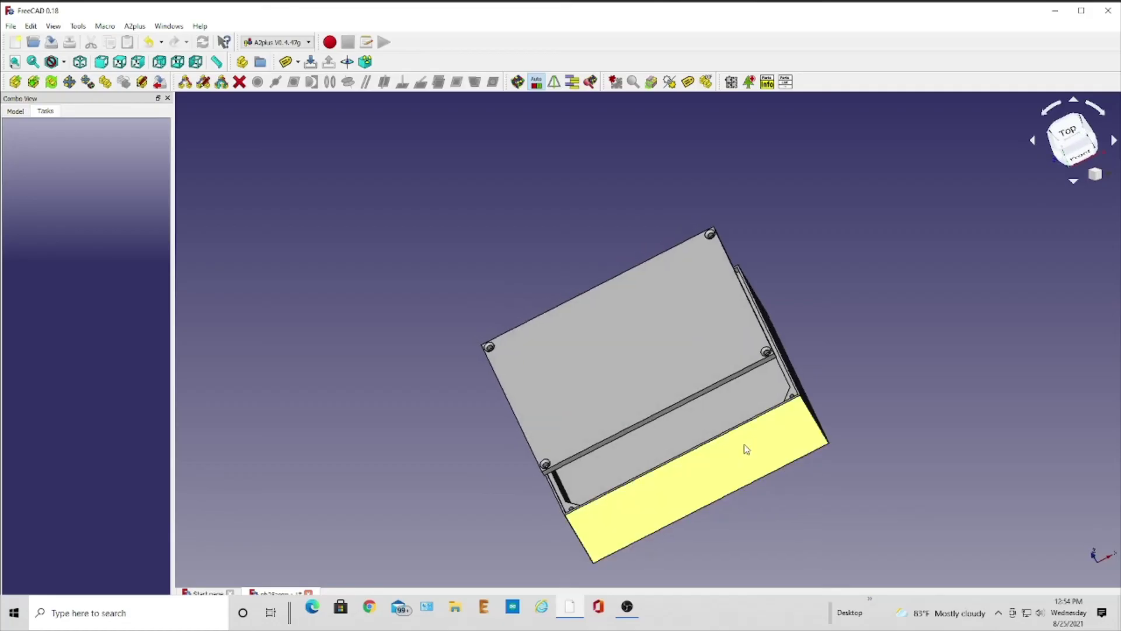
click(793, 396)
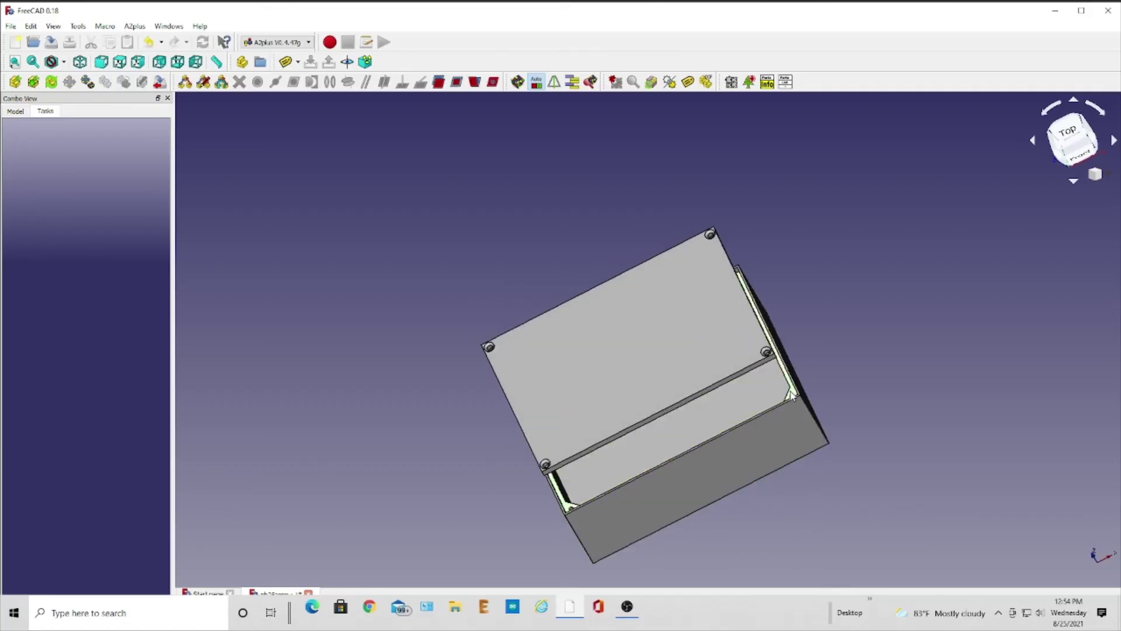
click(457, 83)
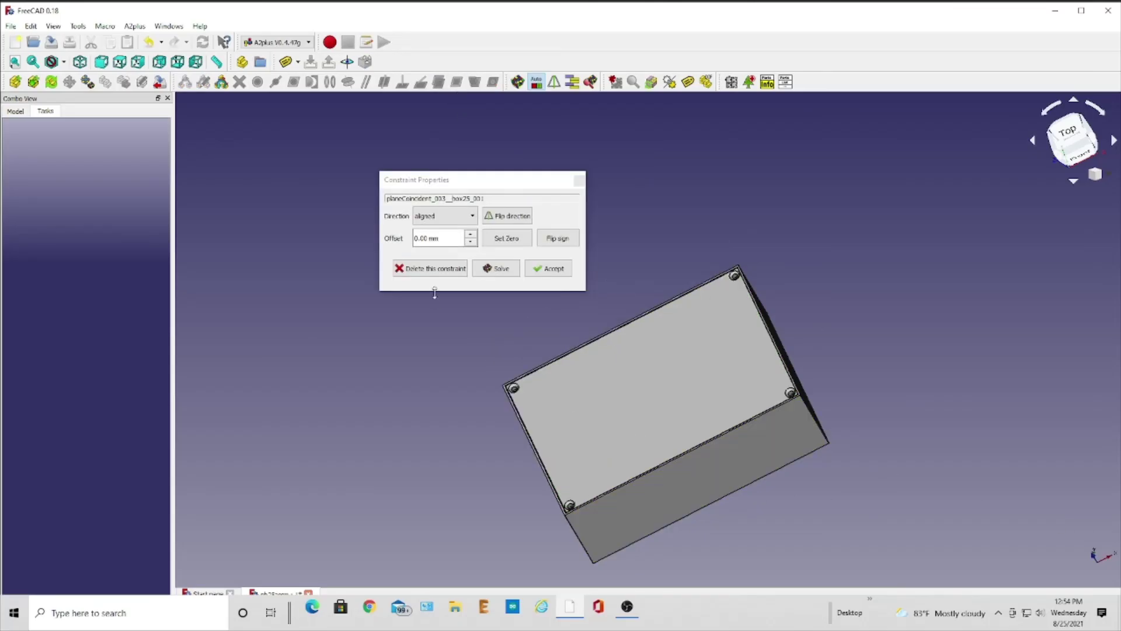
click(548, 268)
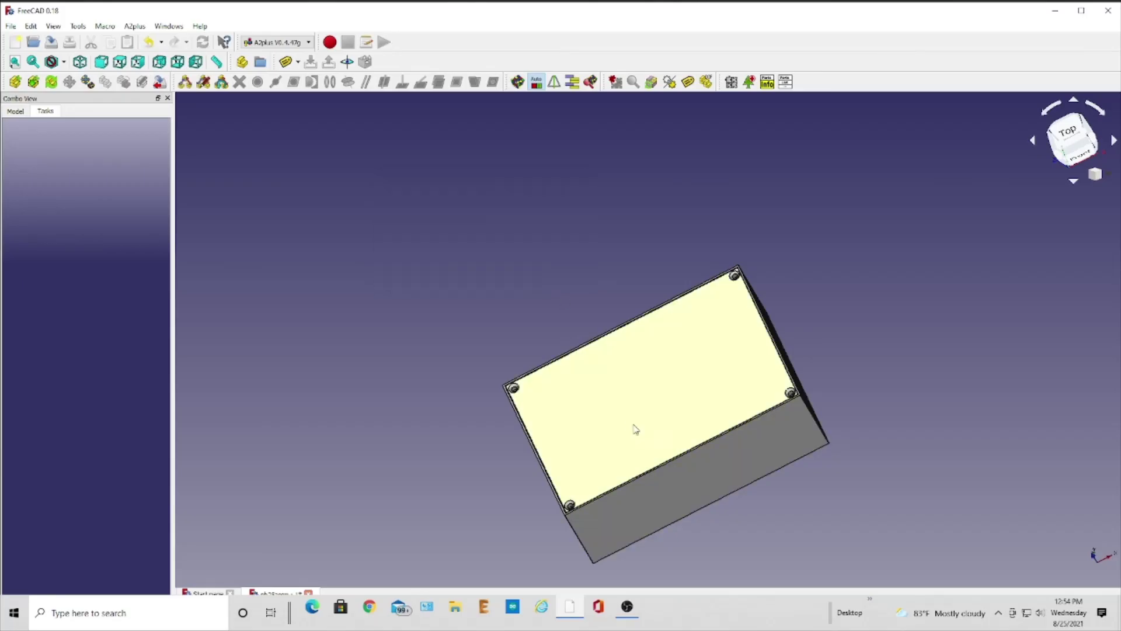
Close FreeCAD, saving the changes to pb25assm, and switch to OBS Studio
right_click(696, 478)
mouse_move(646, 396)
middle_down()
mouse_move(689, 438)
mouse_move(736, 428)
mouse_move(676, 448)
mouse_move(671, 363)
middle_up()
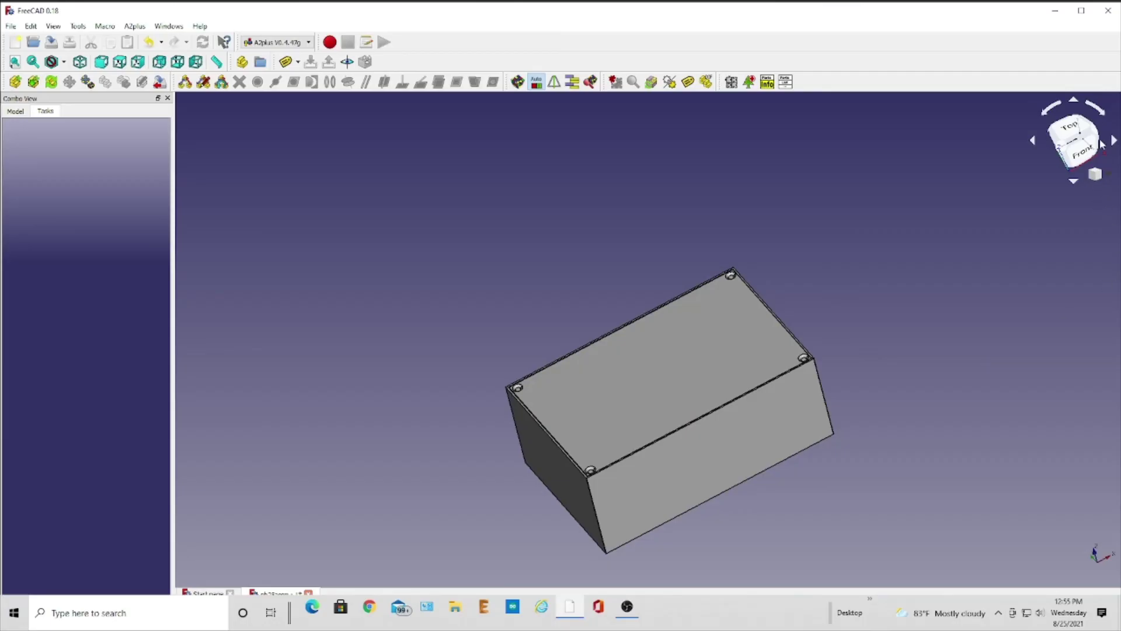
click(1113, 12)
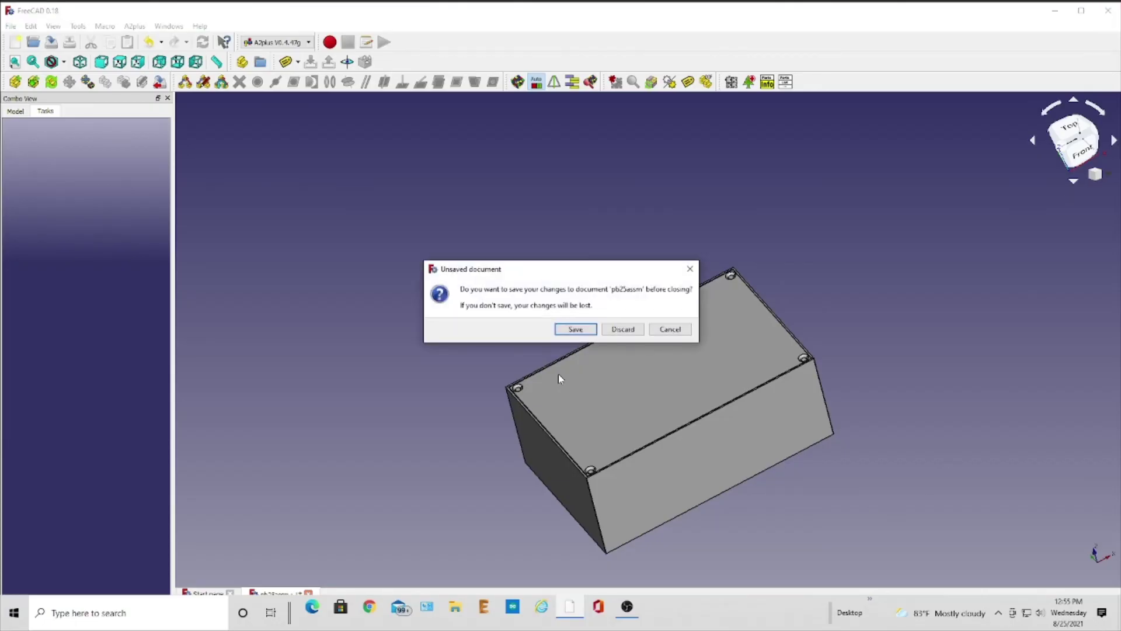
click(577, 328)
click(626, 607)
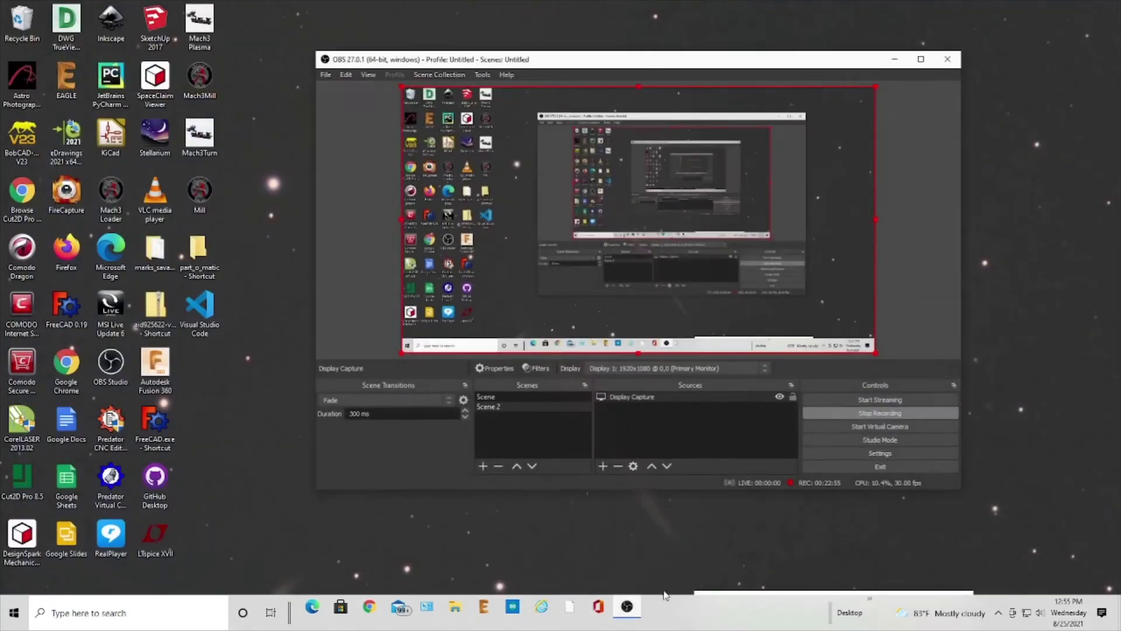